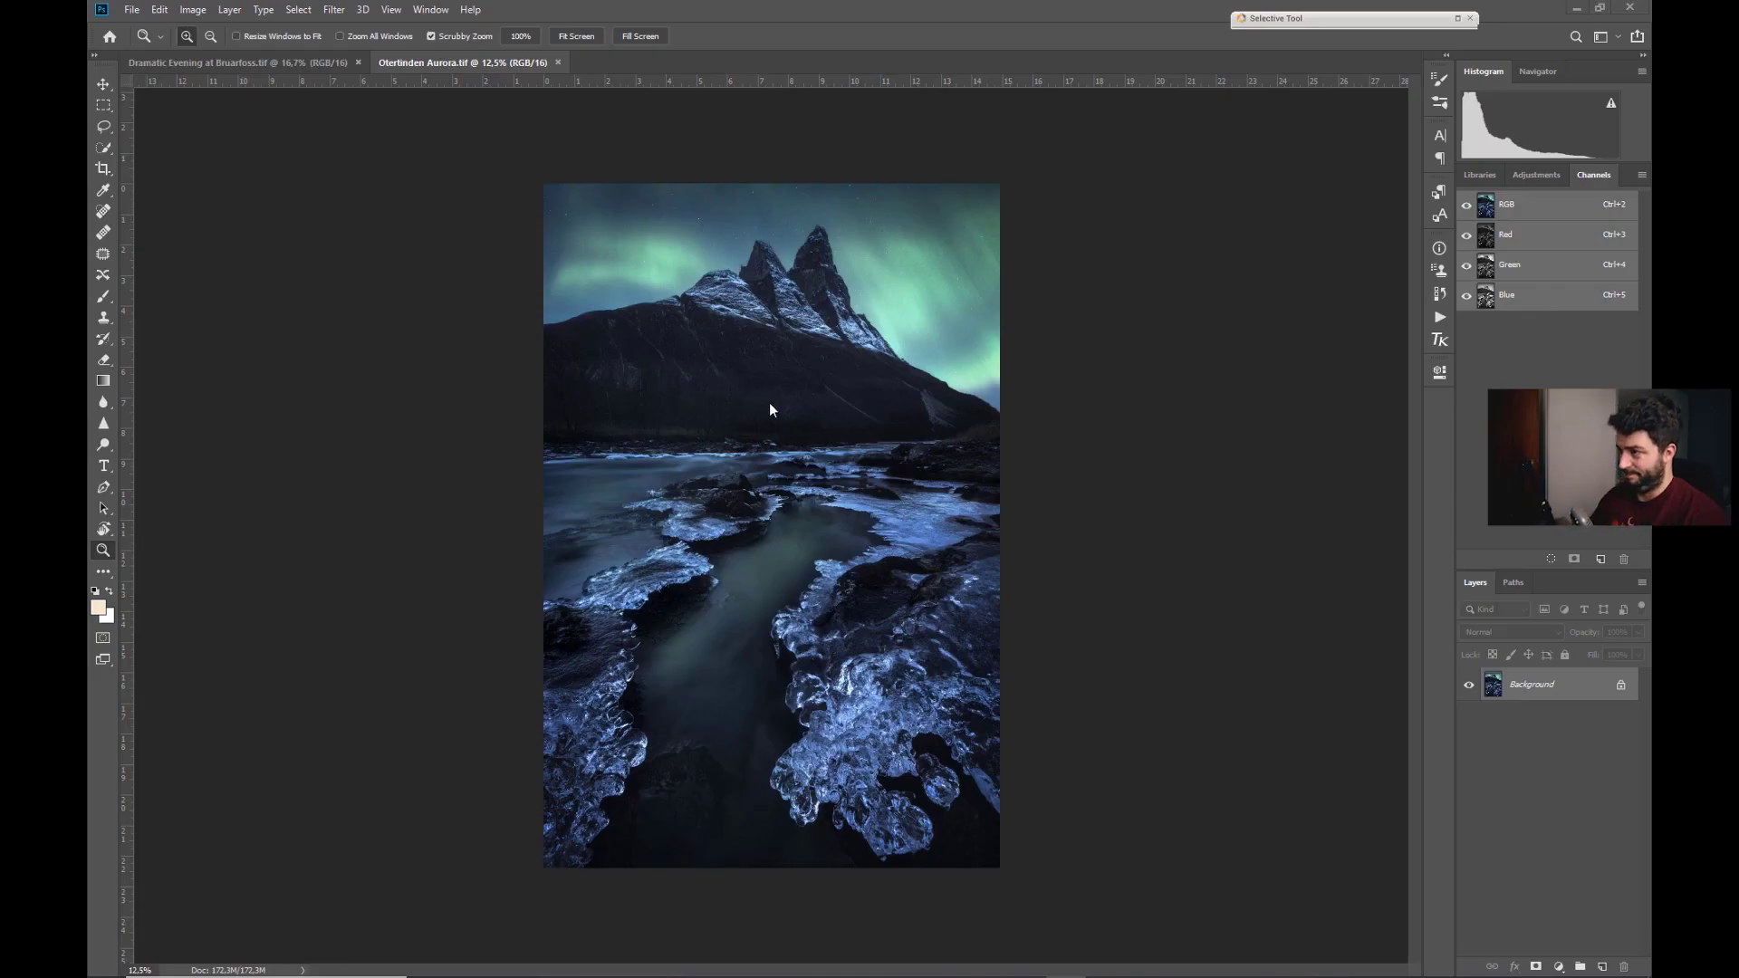
Rename Layer 1 to 'Camera RAW' and open the Camera Raw Filter on it.
{"action": "left_click_drag", "start_coordinate": [733, 396], "coordinate": [803, 179]}
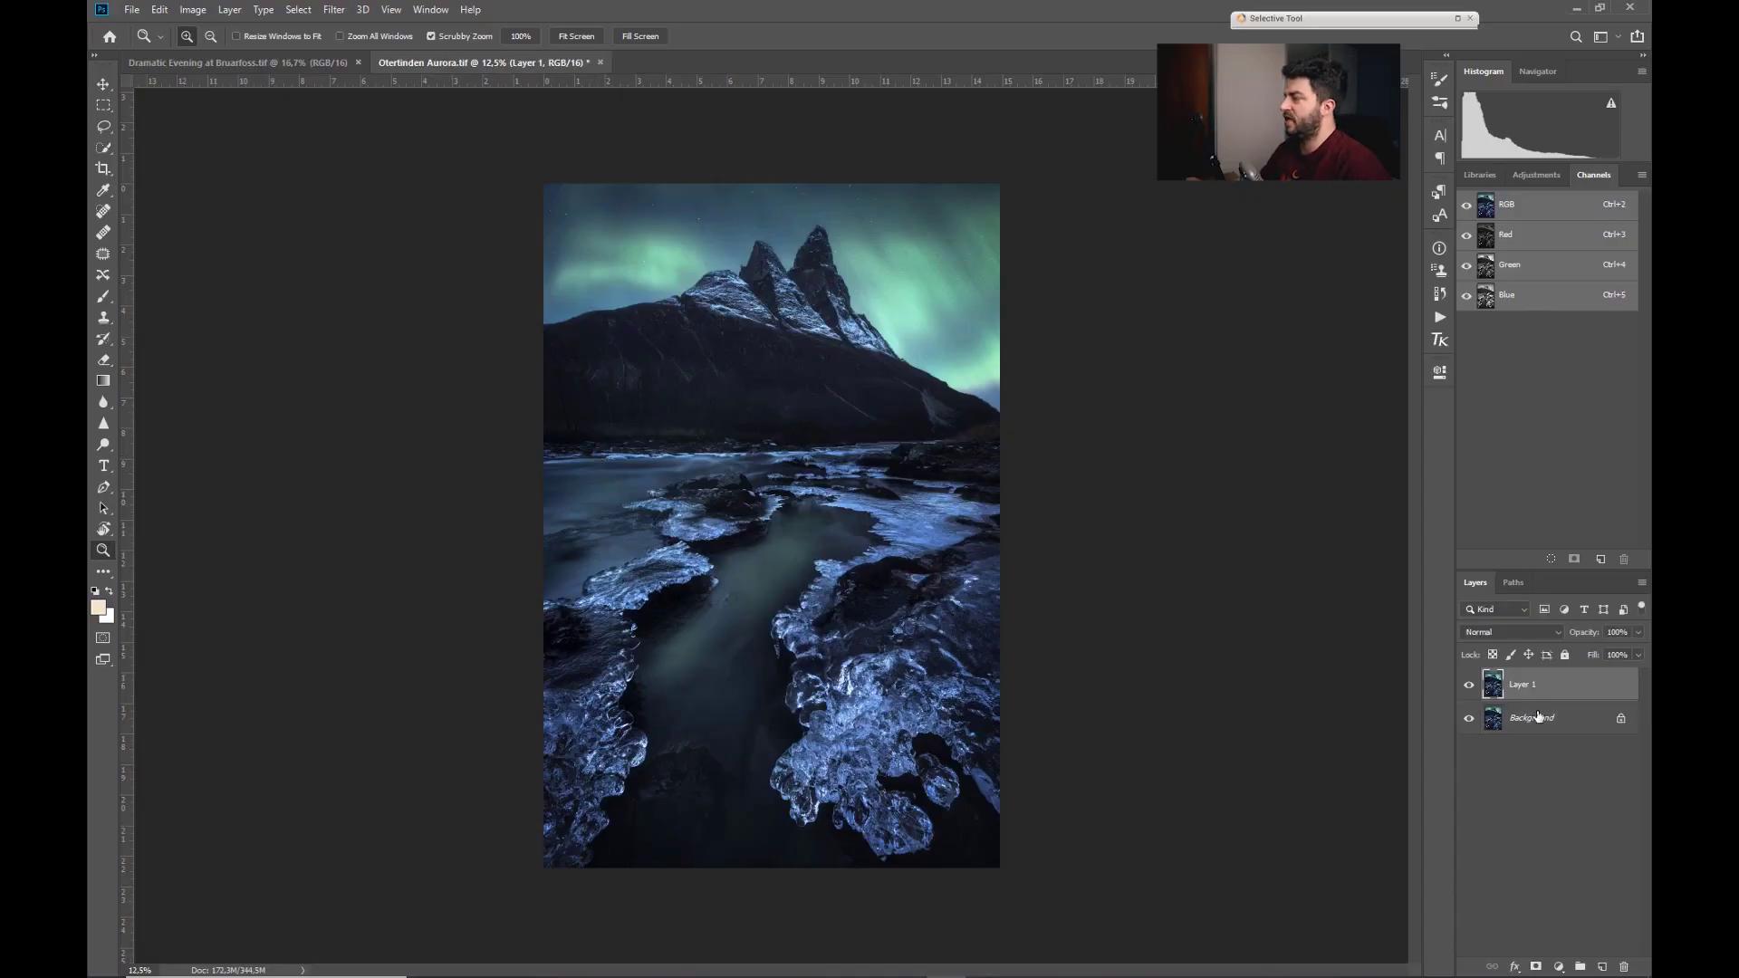
{"action": "double_click", "coordinate": [1522, 686]}
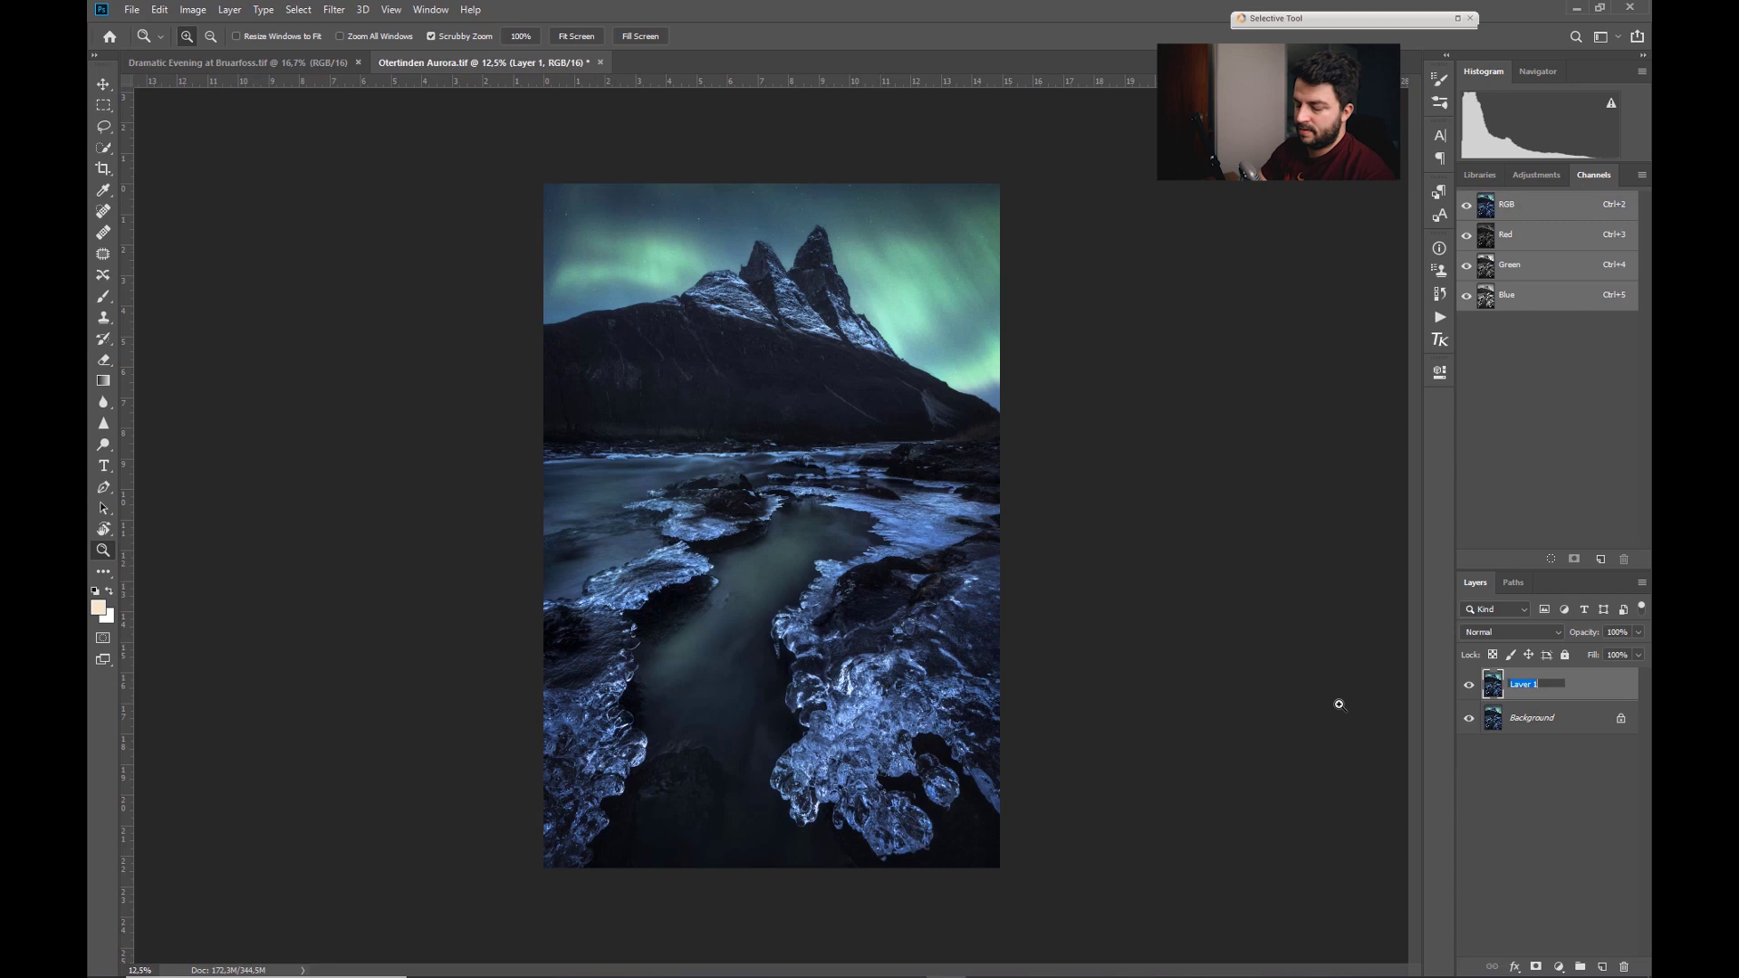
{"action": "type", "text": "Camera RAW"}
{"action": "key", "text": "Return"}
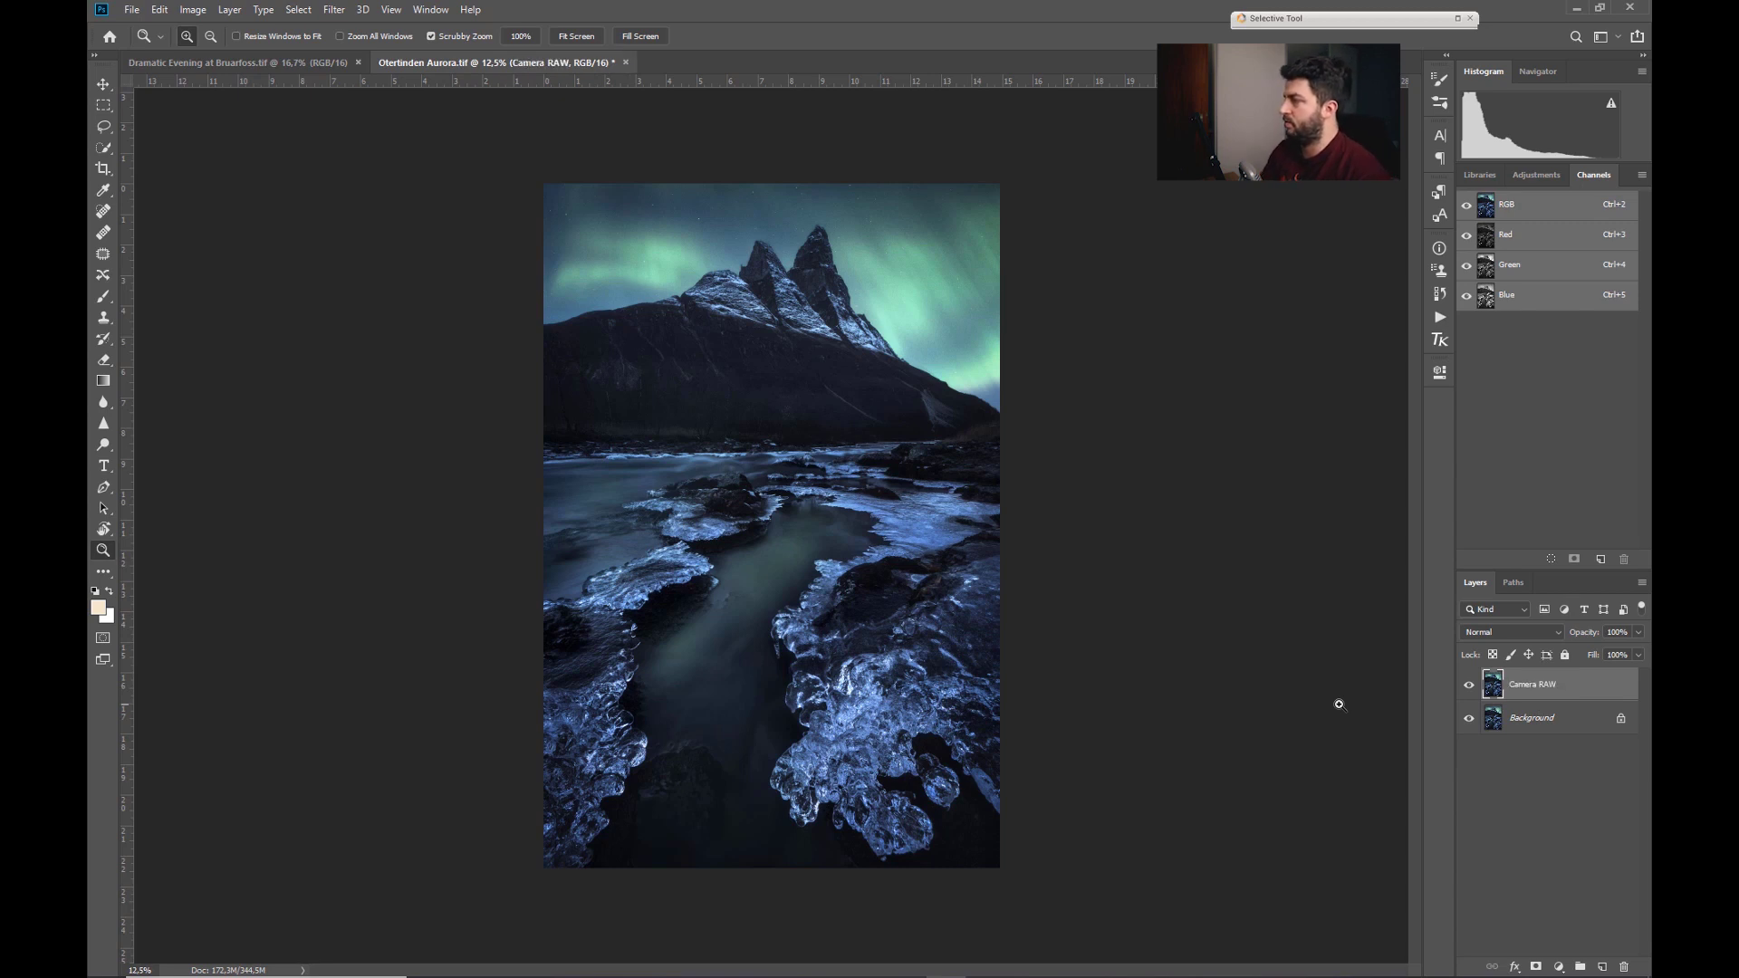
{"action": "left_click", "coordinate": [333, 10]}
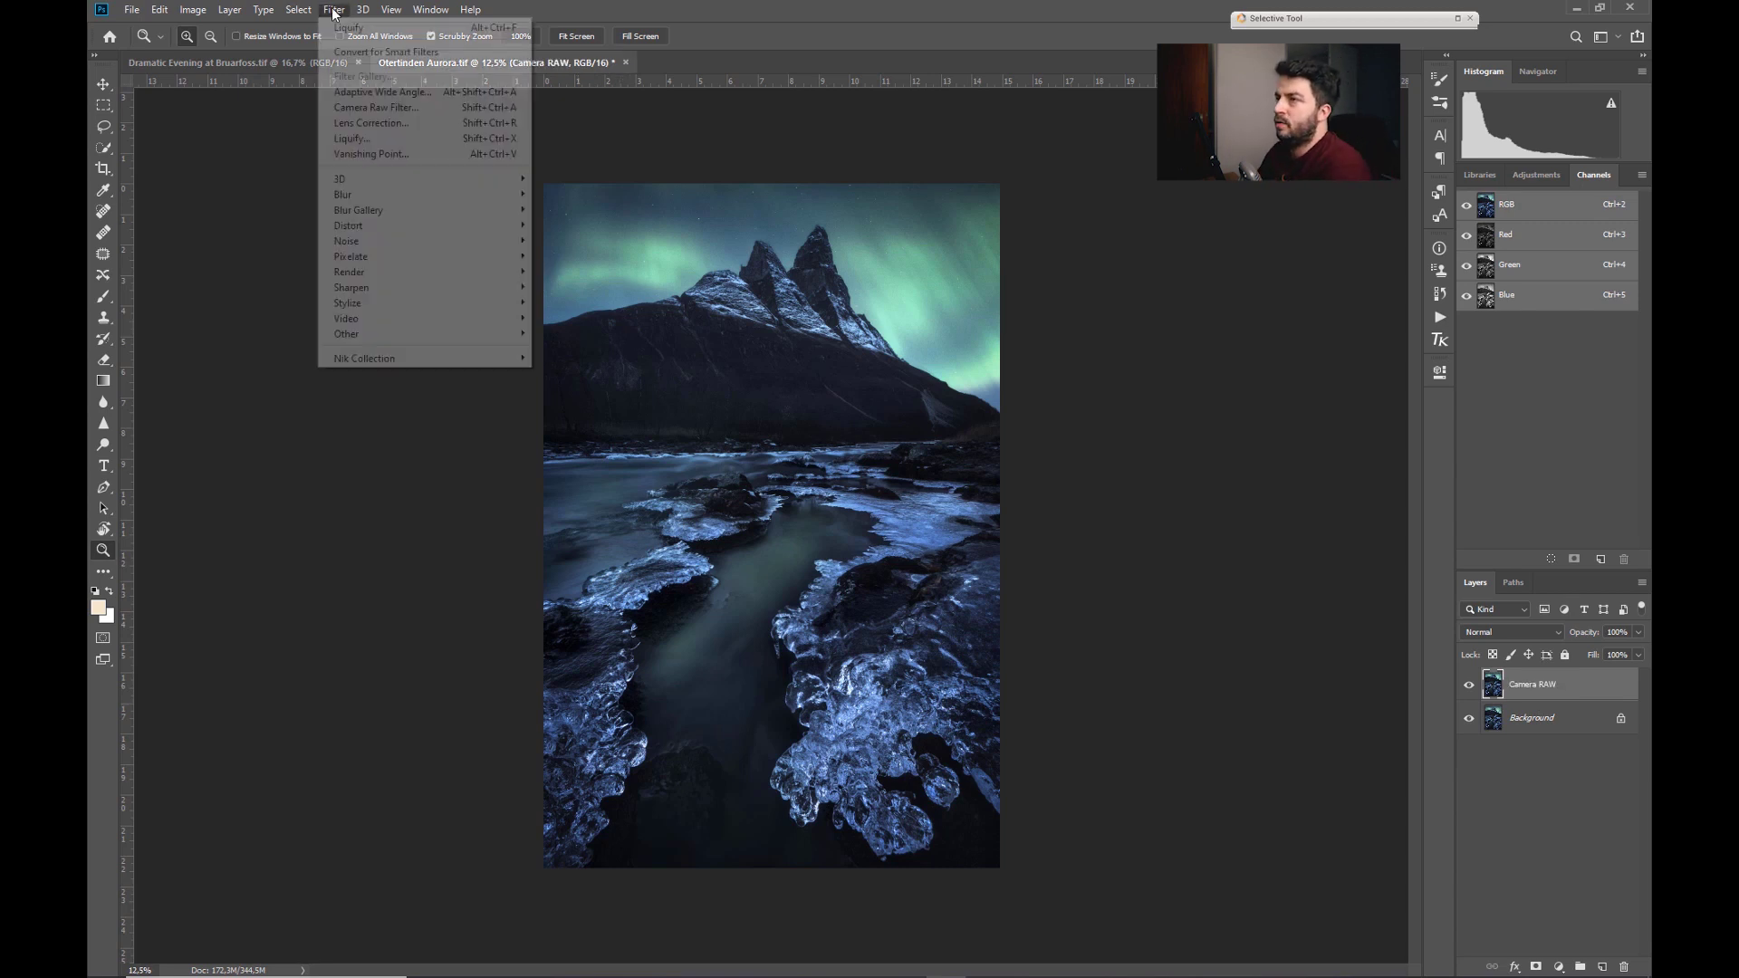
{"action": "left_click", "coordinate": [381, 108]}
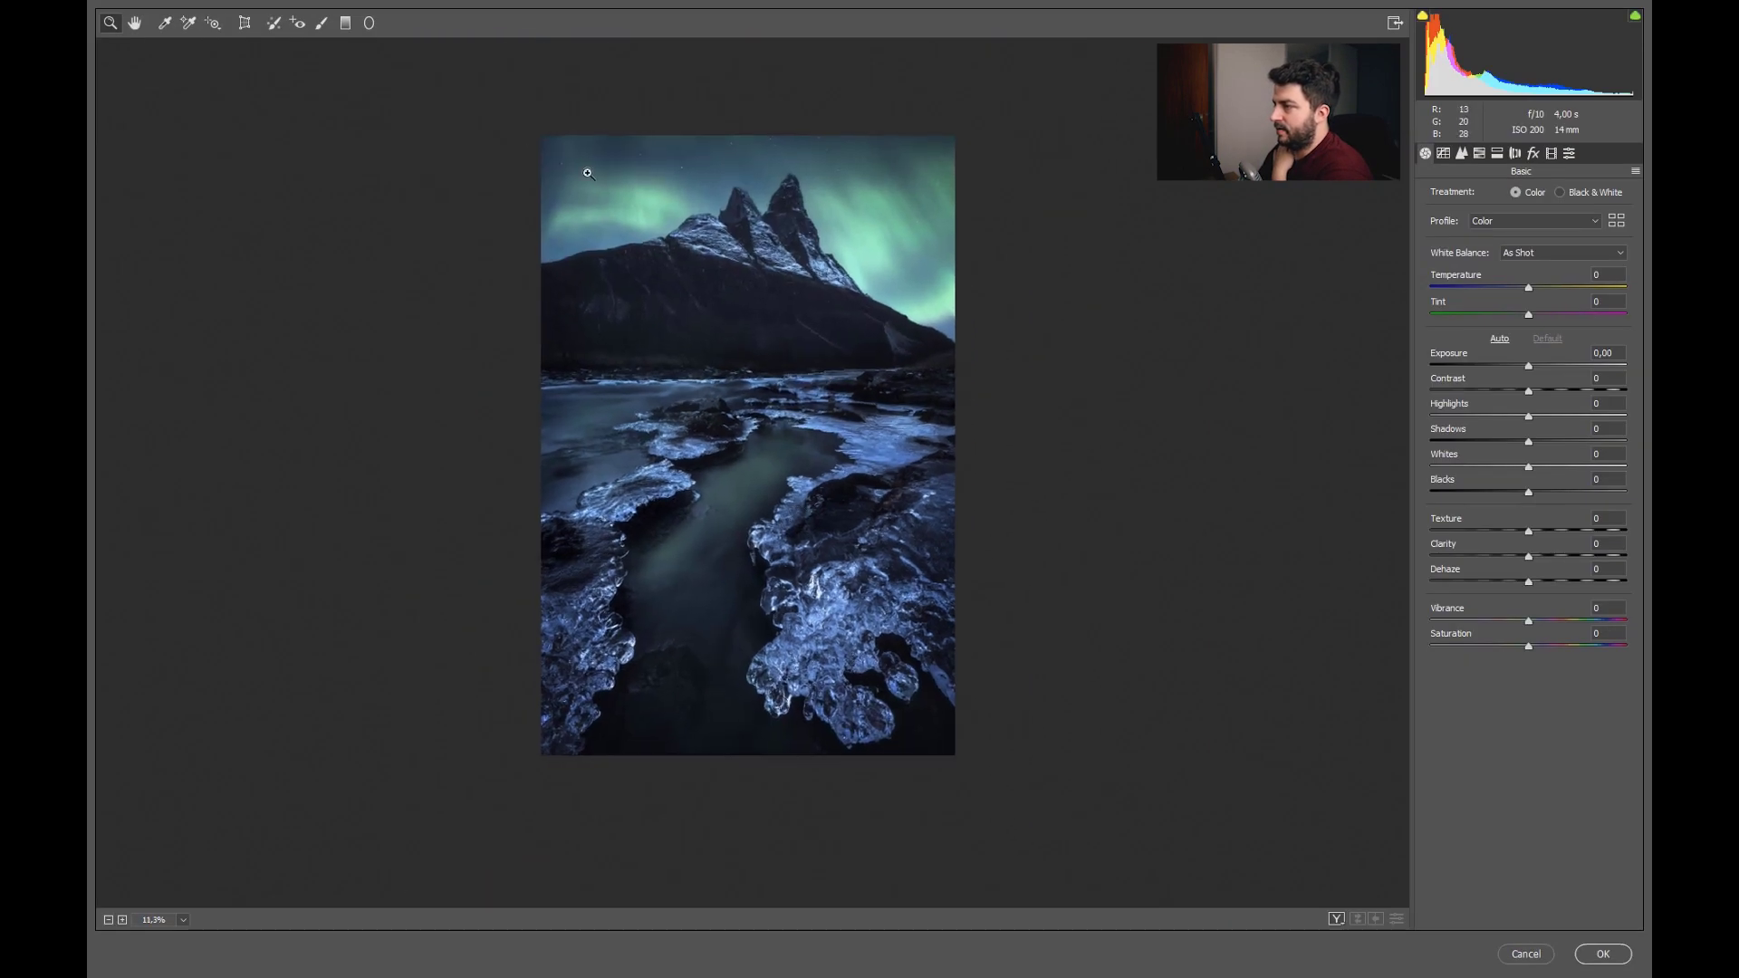
Draw a radial filter over the bottom ice with Exposure +0.15, Clarity +11 and Whites +9.
{"action": "left_click", "coordinate": [369, 23]}
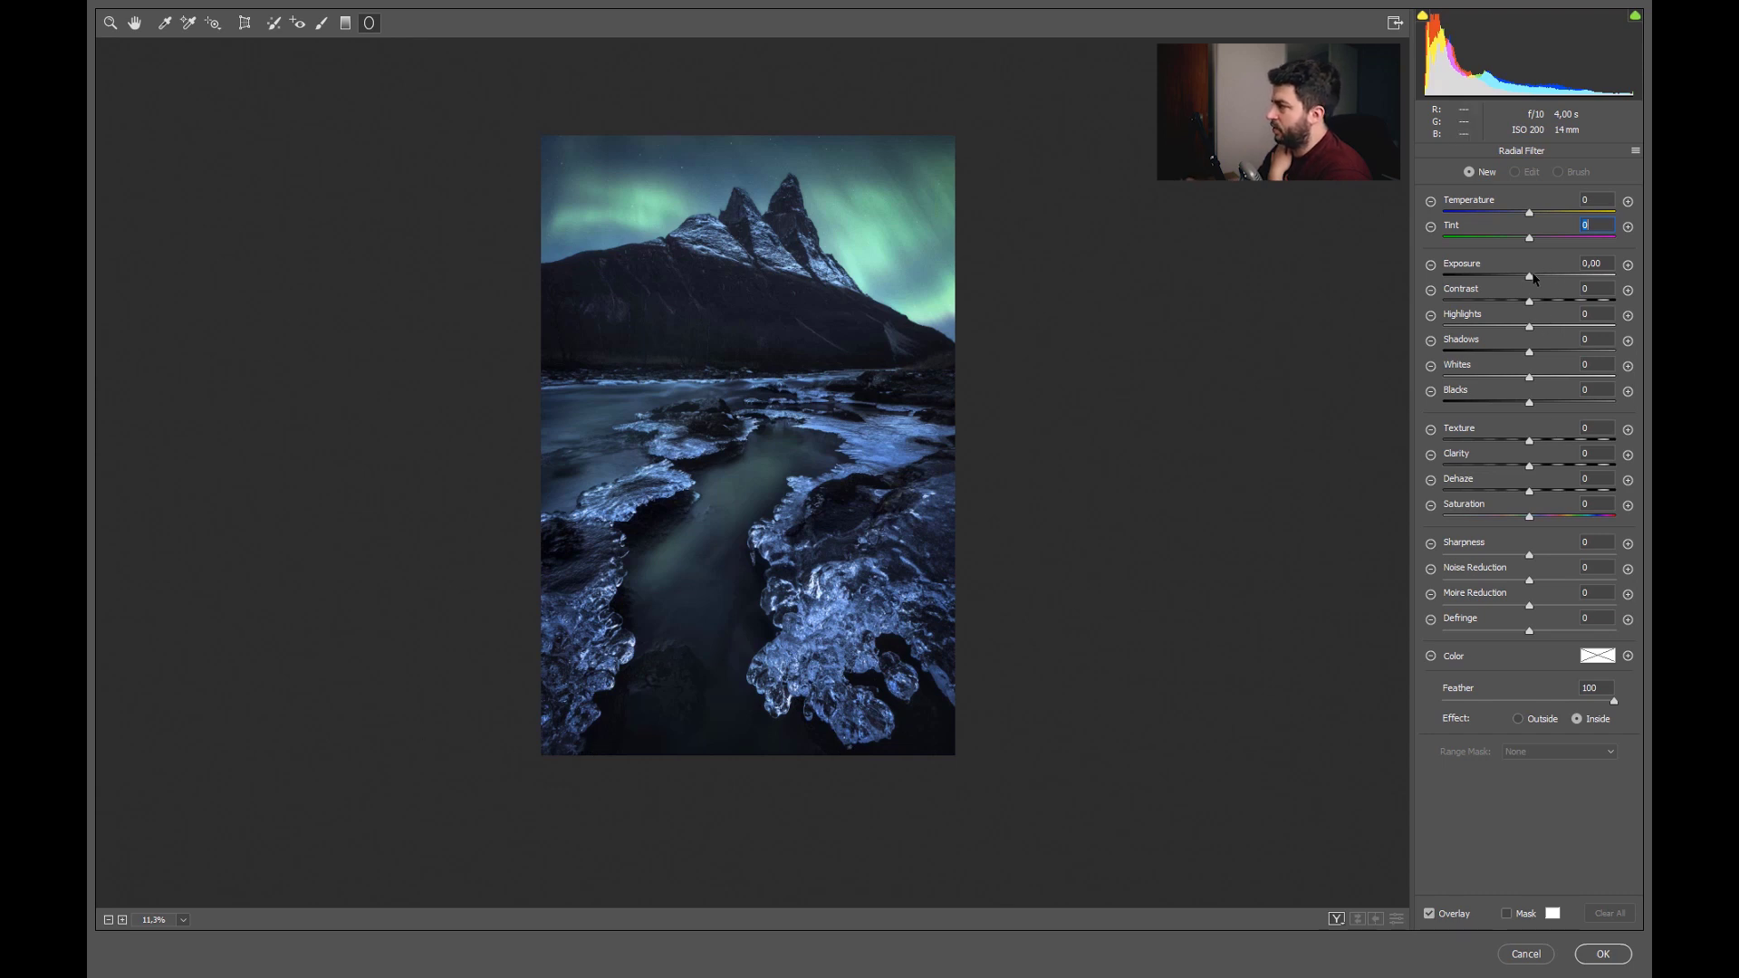
{"action": "left_click_drag", "start_coordinate": [1533, 278], "coordinate": [1535, 278]}
{"action": "left_click_drag", "start_coordinate": [1532, 466], "coordinate": [1537, 468]}
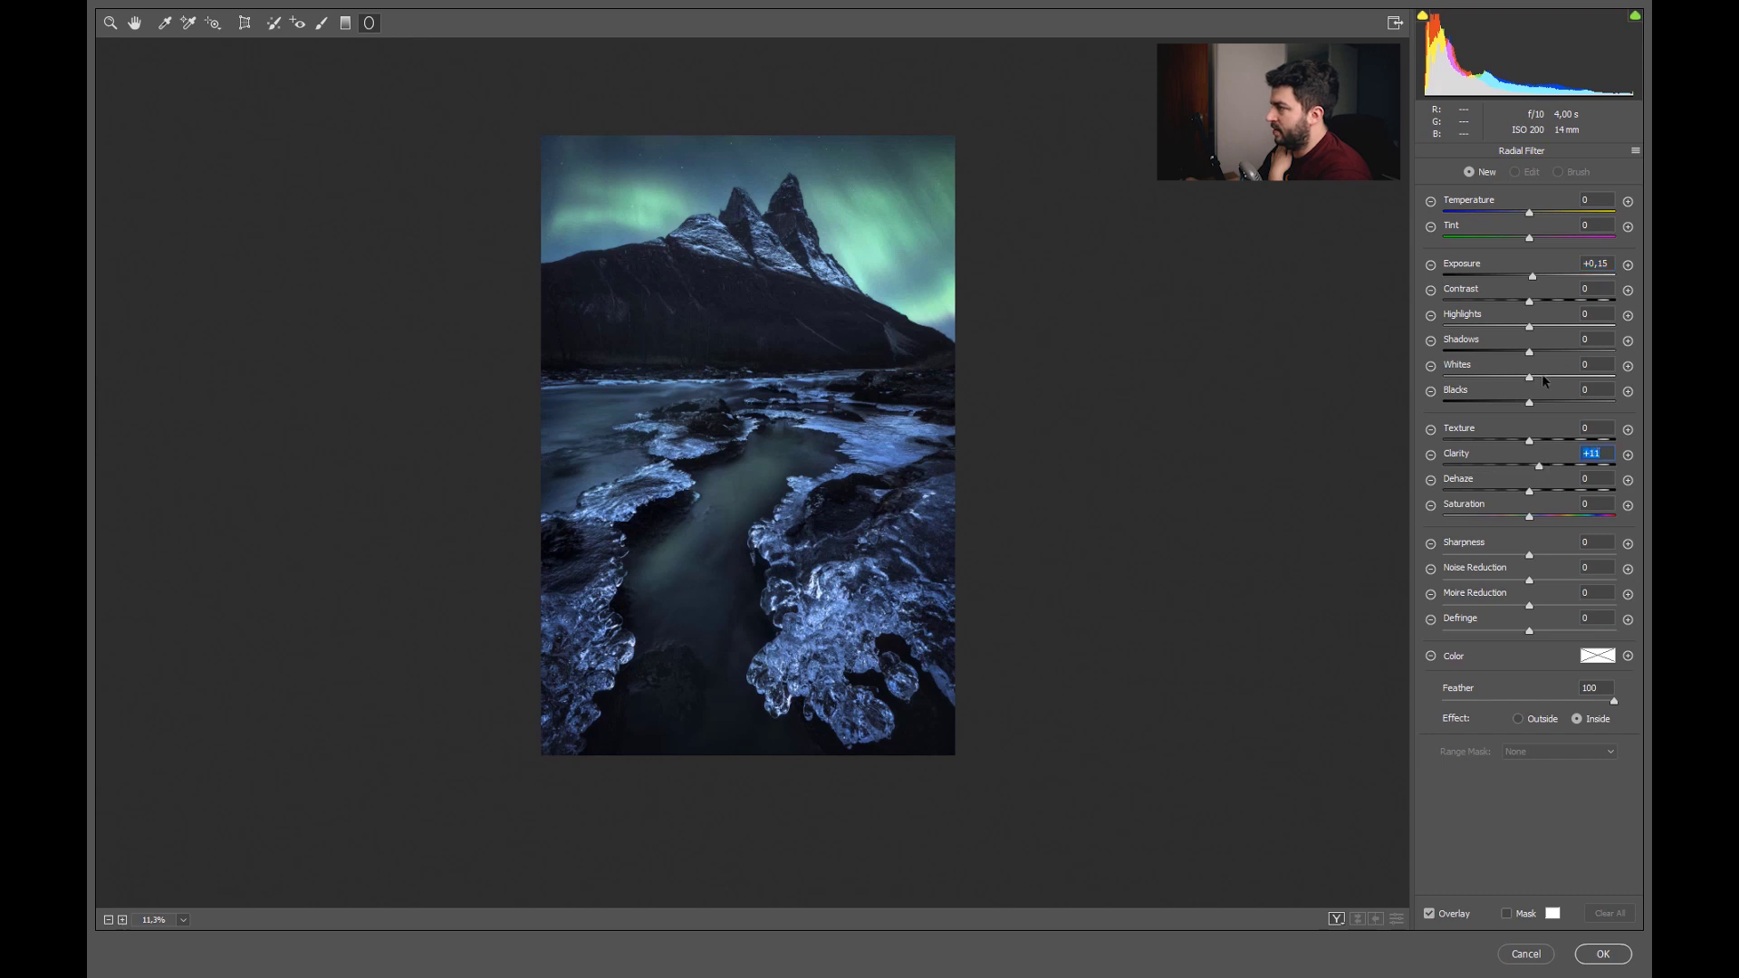
{"action": "left_click_drag", "start_coordinate": [1529, 378], "coordinate": [1535, 378]}
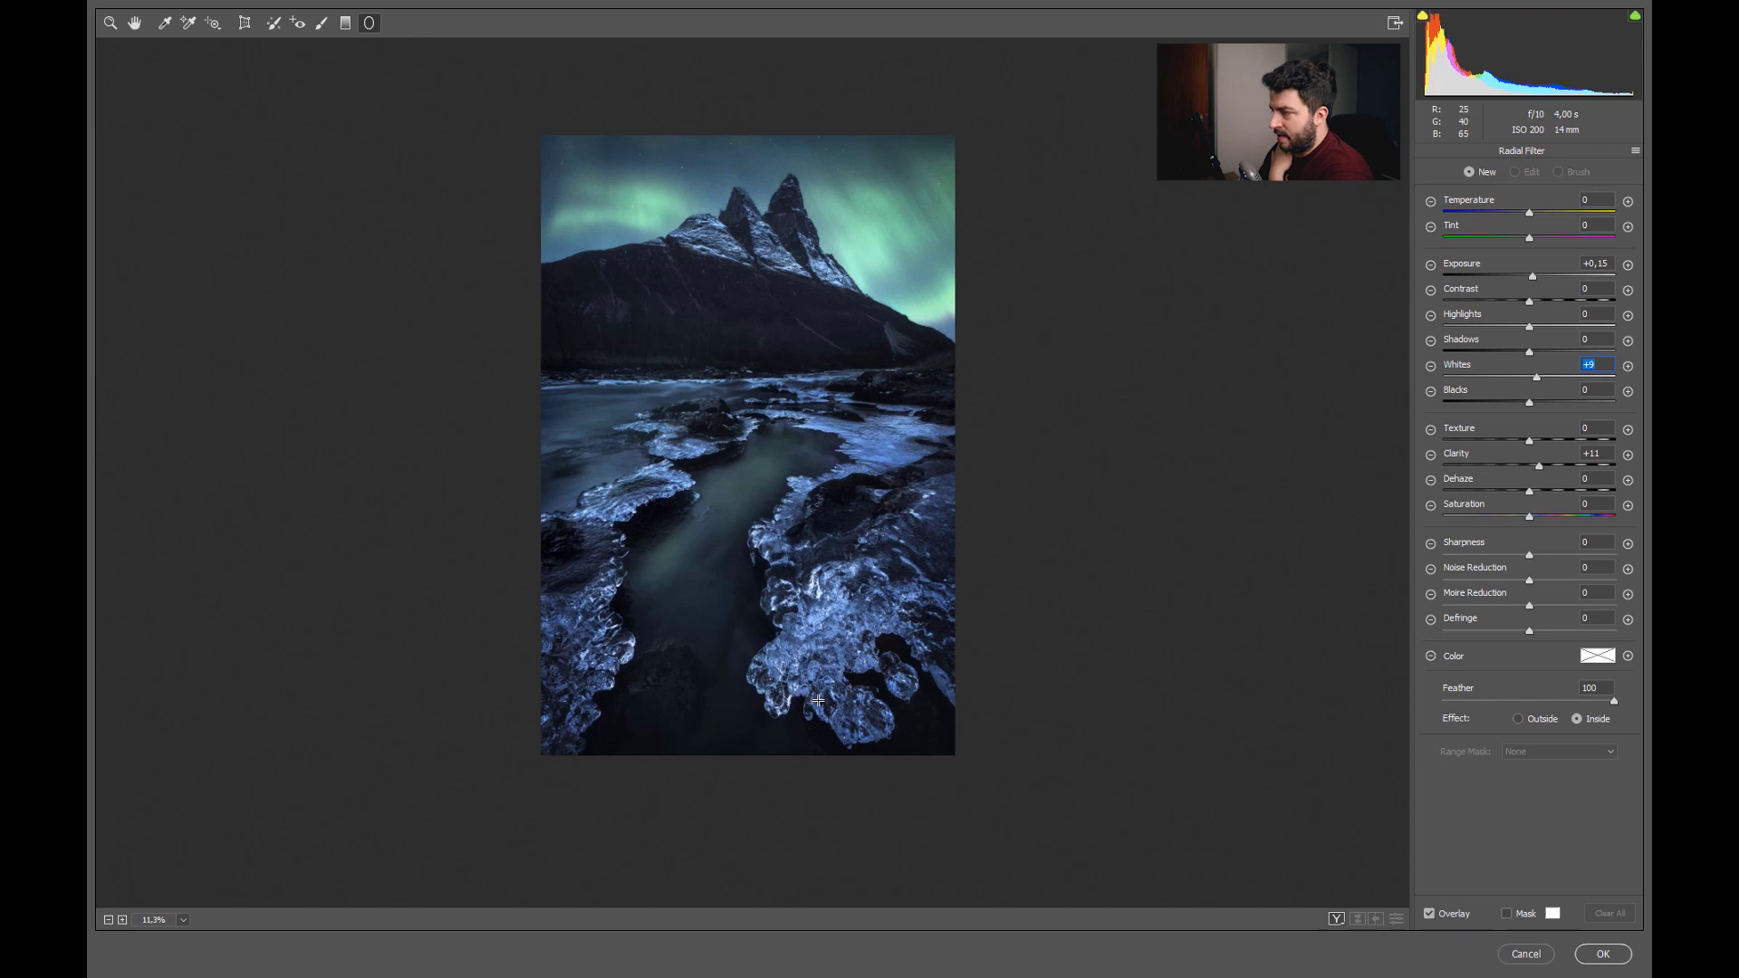
{"action": "mouse_move", "coordinate": [815, 695]}
{"action": "left_mouse_down"}
{"action": "mouse_move", "coordinate": [941, 798]}
{"action": "mouse_move", "coordinate": [960, 794]}
{"action": "mouse_move", "coordinate": [834, 717]}
{"action": "left_mouse_up"}
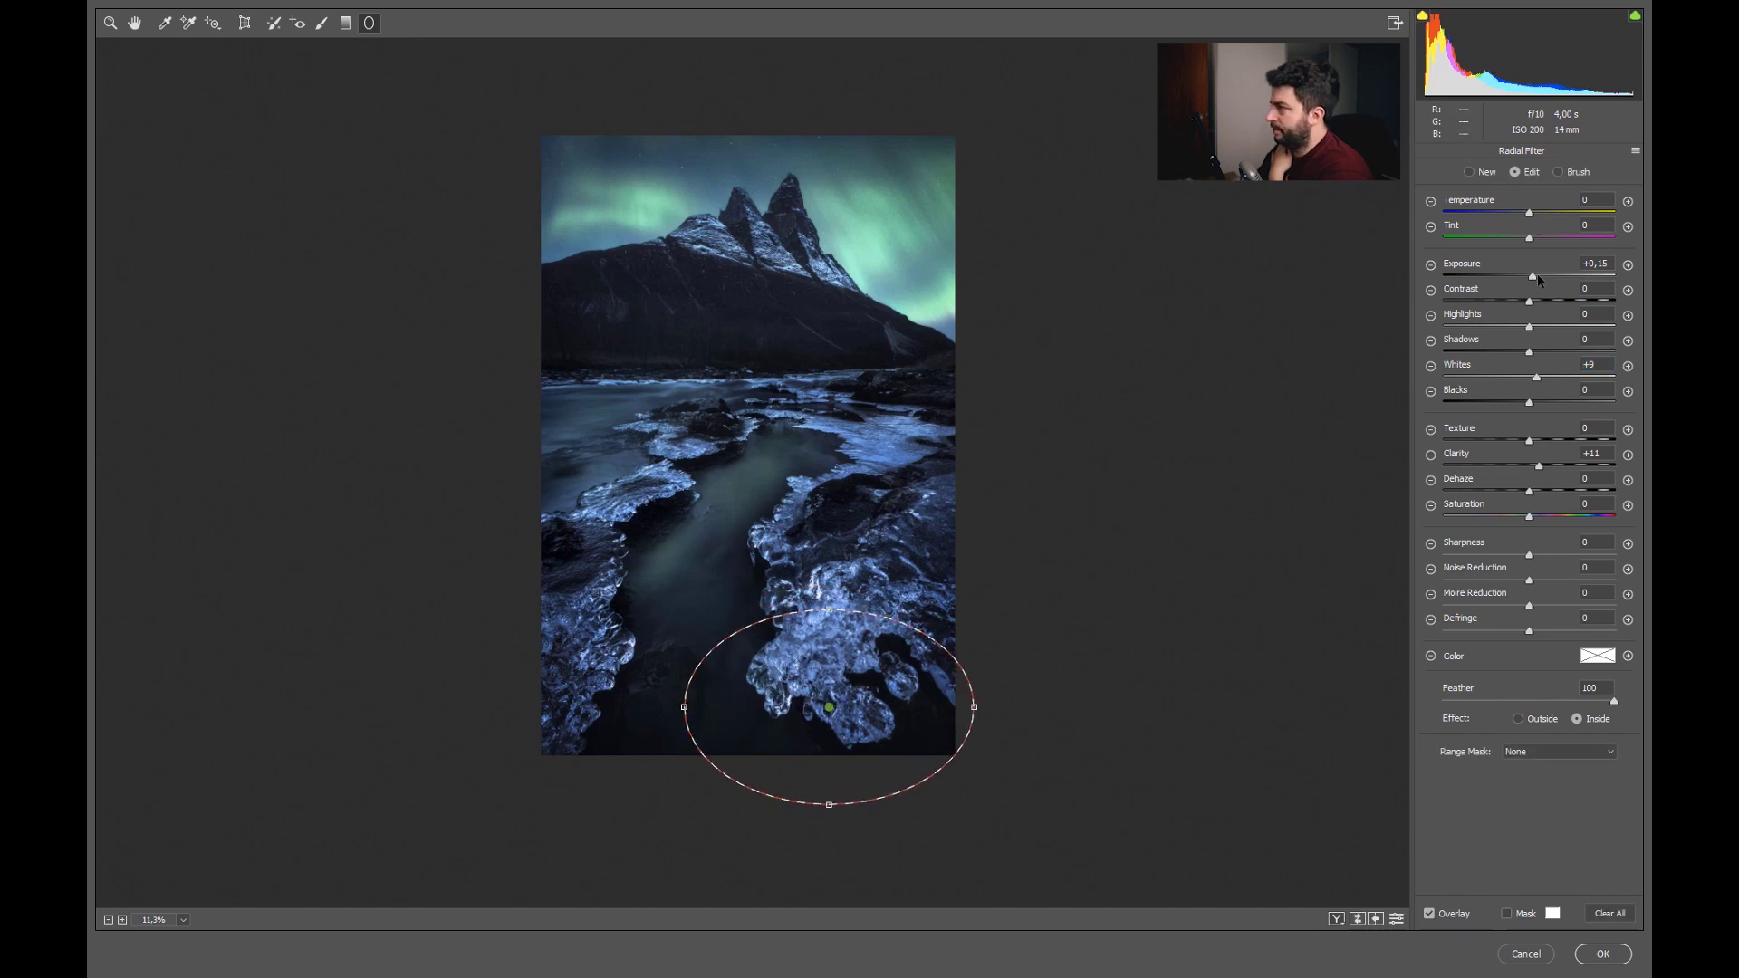
Raise the filter exposure to +0.50, delete it, and draw a narrower ellipse across the bottom.
{"action": "left_click_drag", "start_coordinate": [1536, 280], "coordinate": [1543, 274]}
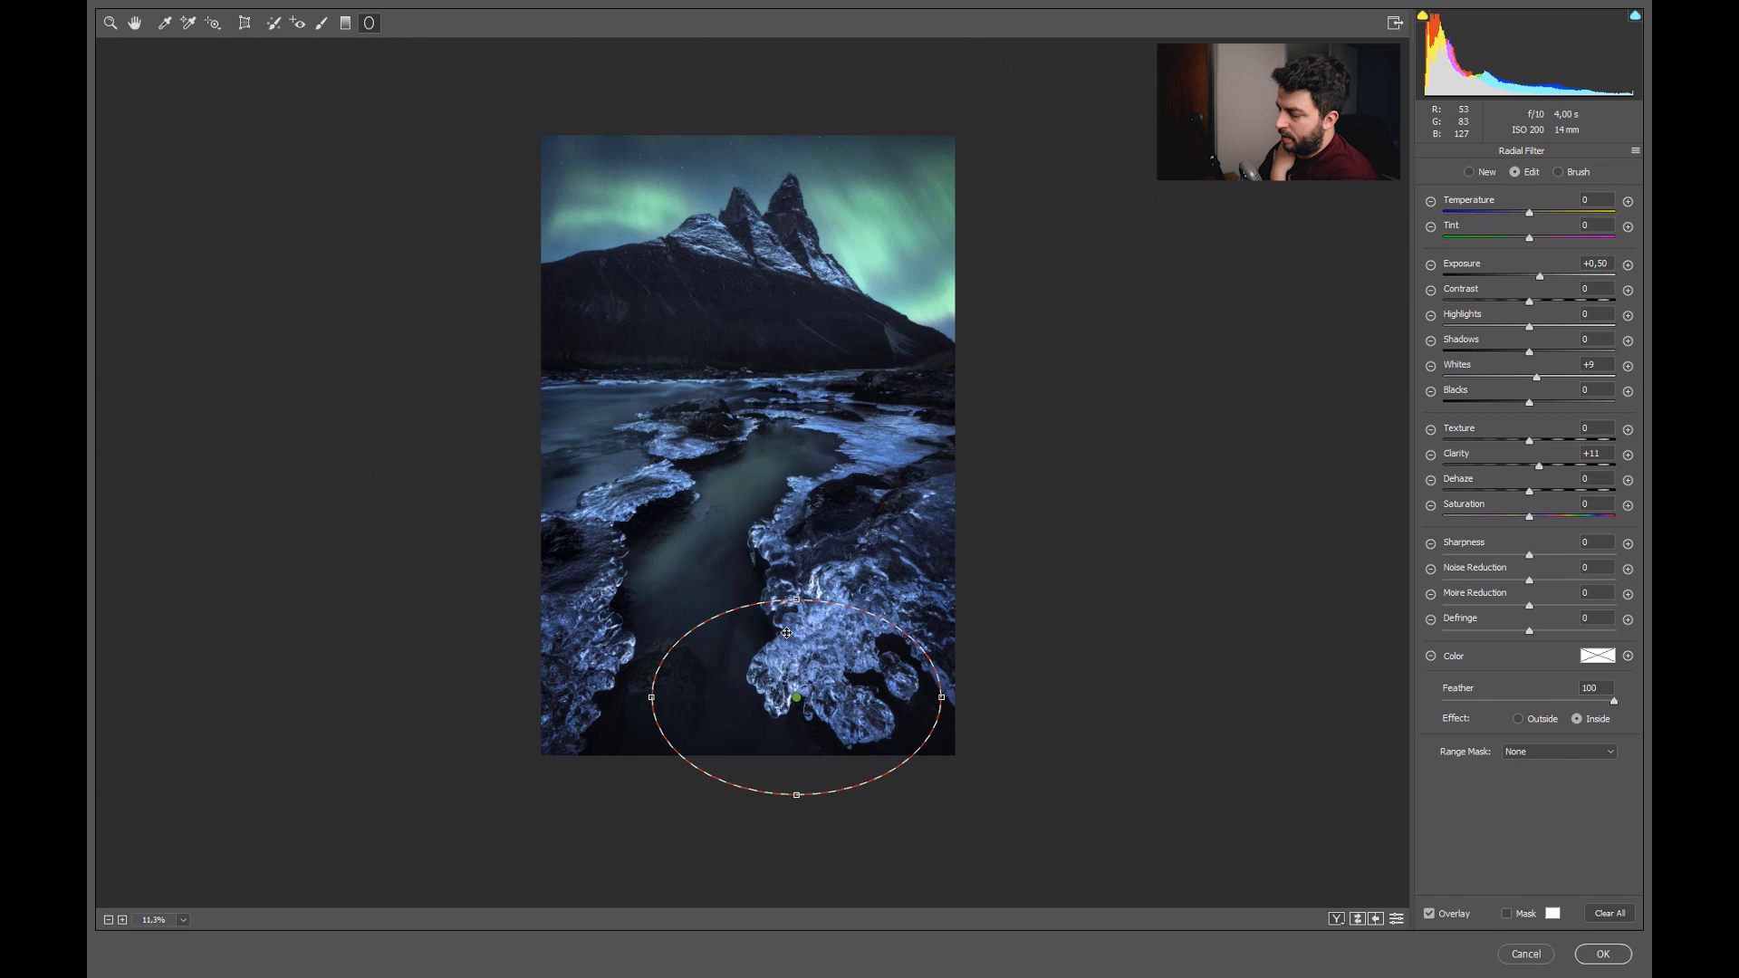
{"action": "key", "text": "Delete"}
{"action": "left_click_drag", "start_coordinate": [649, 670], "coordinate": [988, 761]}
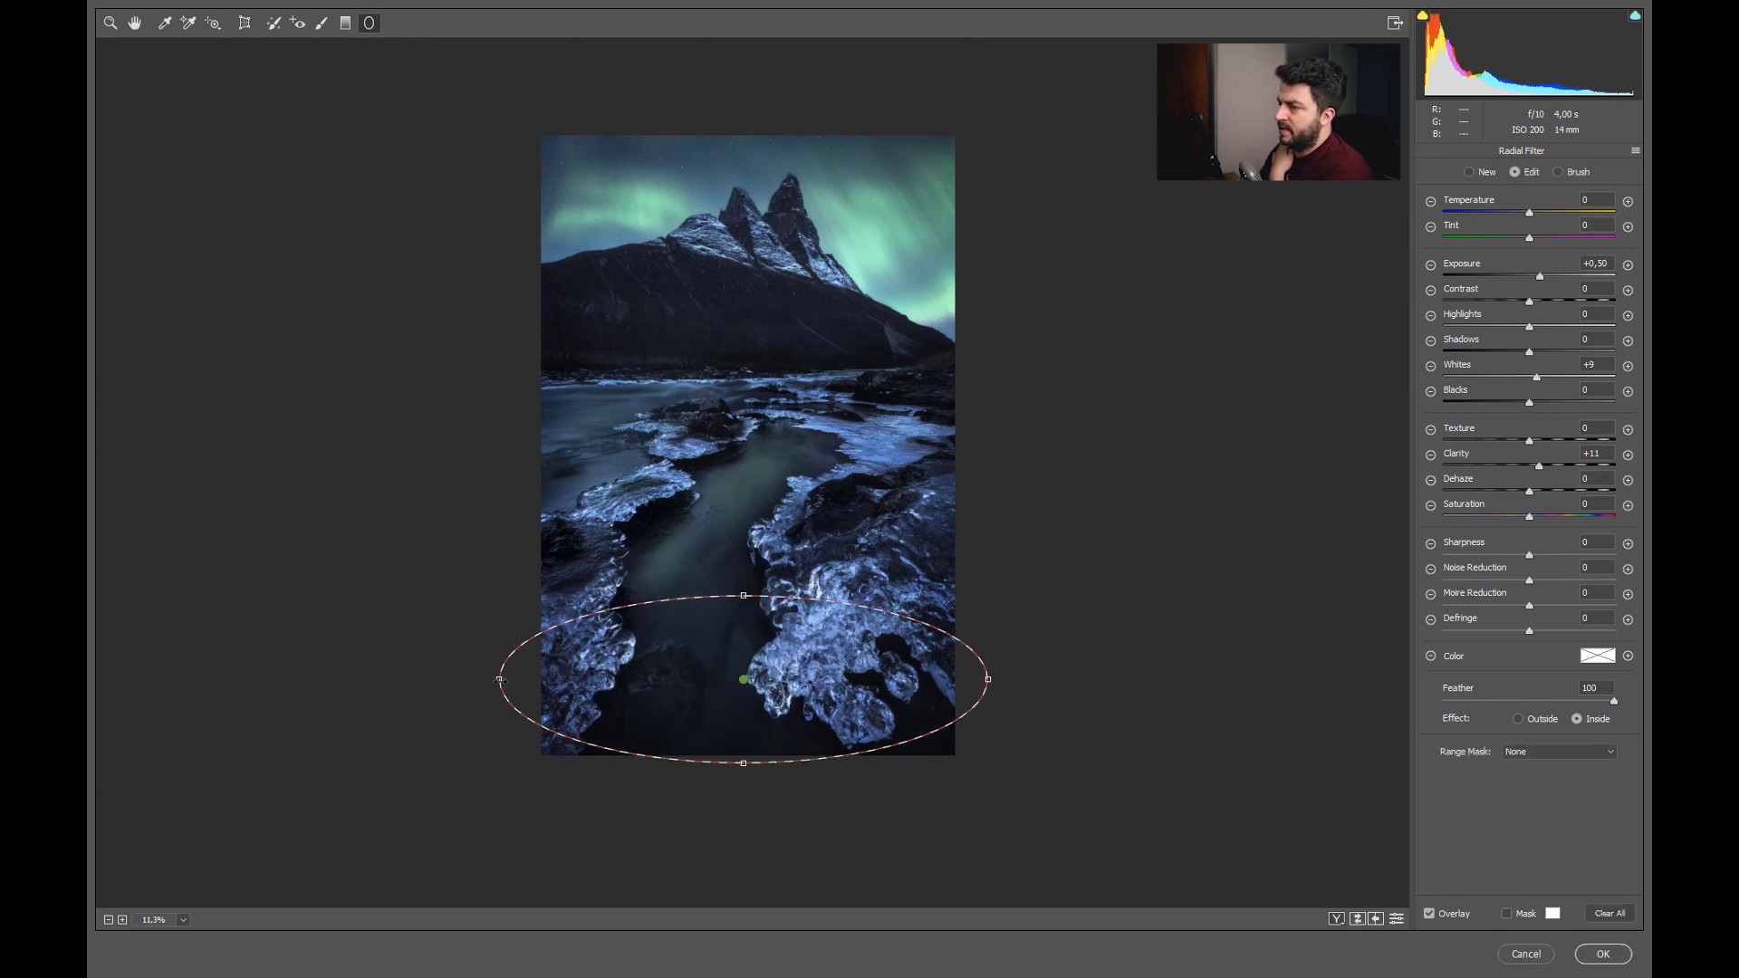
{"action": "left_click_drag", "start_coordinate": [499, 680], "coordinate": [539, 679]}
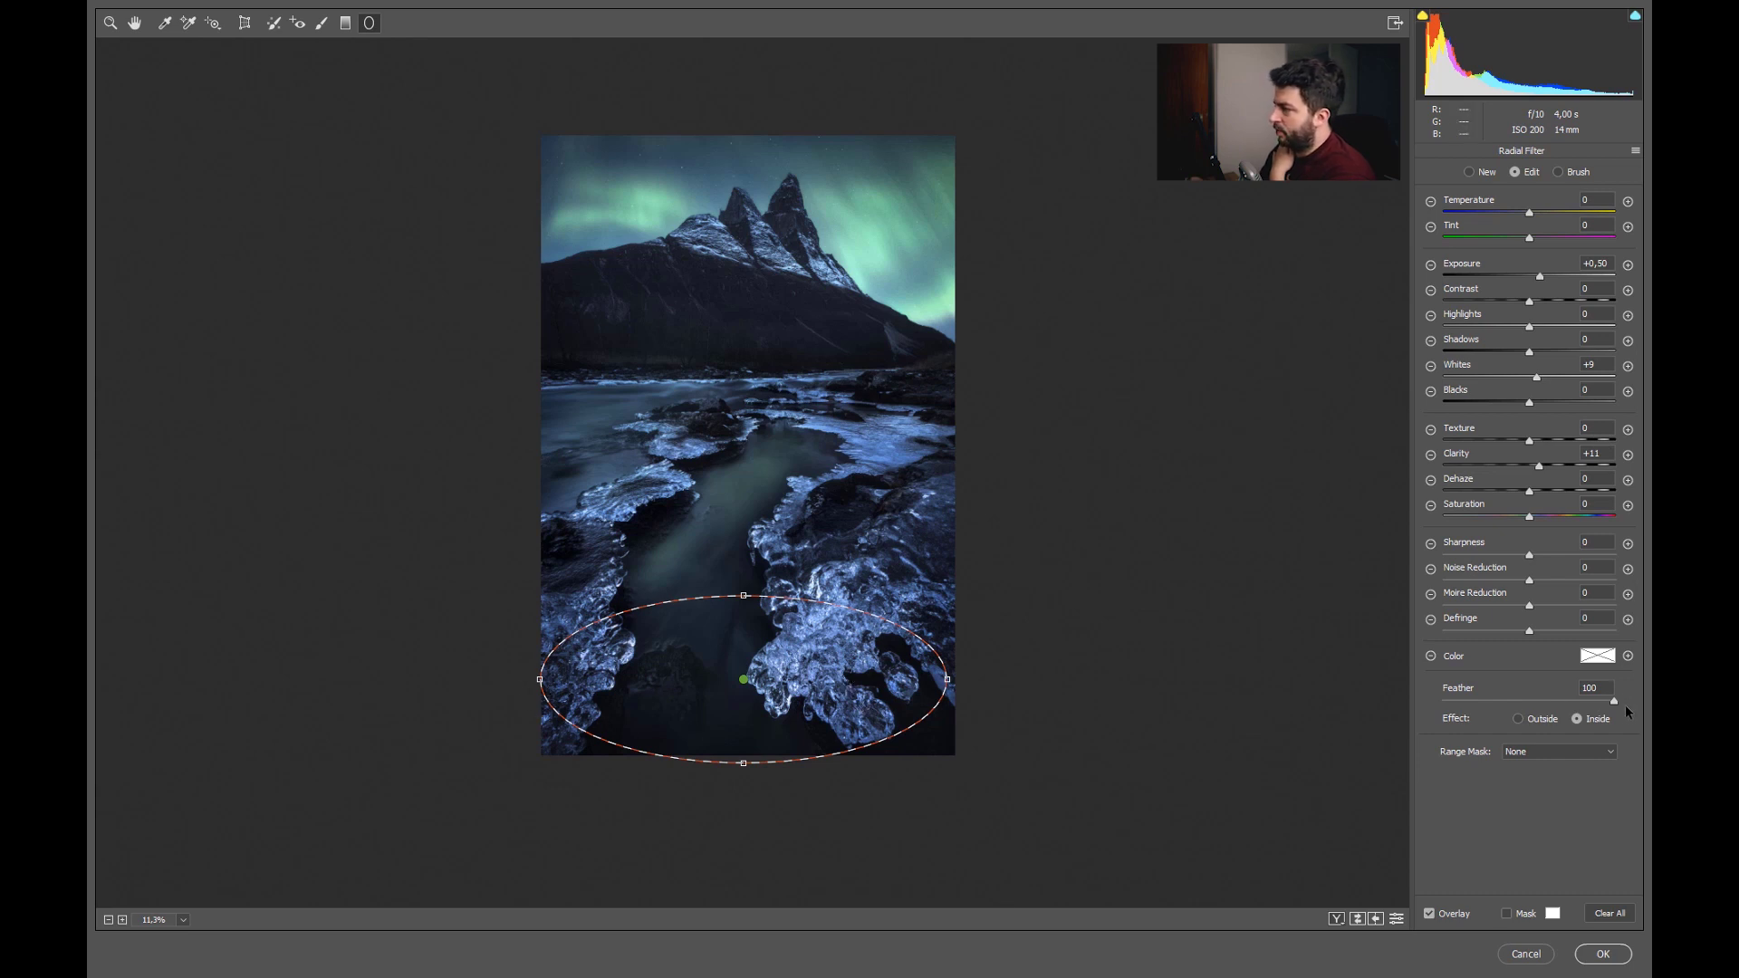
Set the new radial filter's Feather to 0 and nudge it slightly lower.
{"action": "left_click_drag", "start_coordinate": [1614, 701], "coordinate": [1606, 703]}
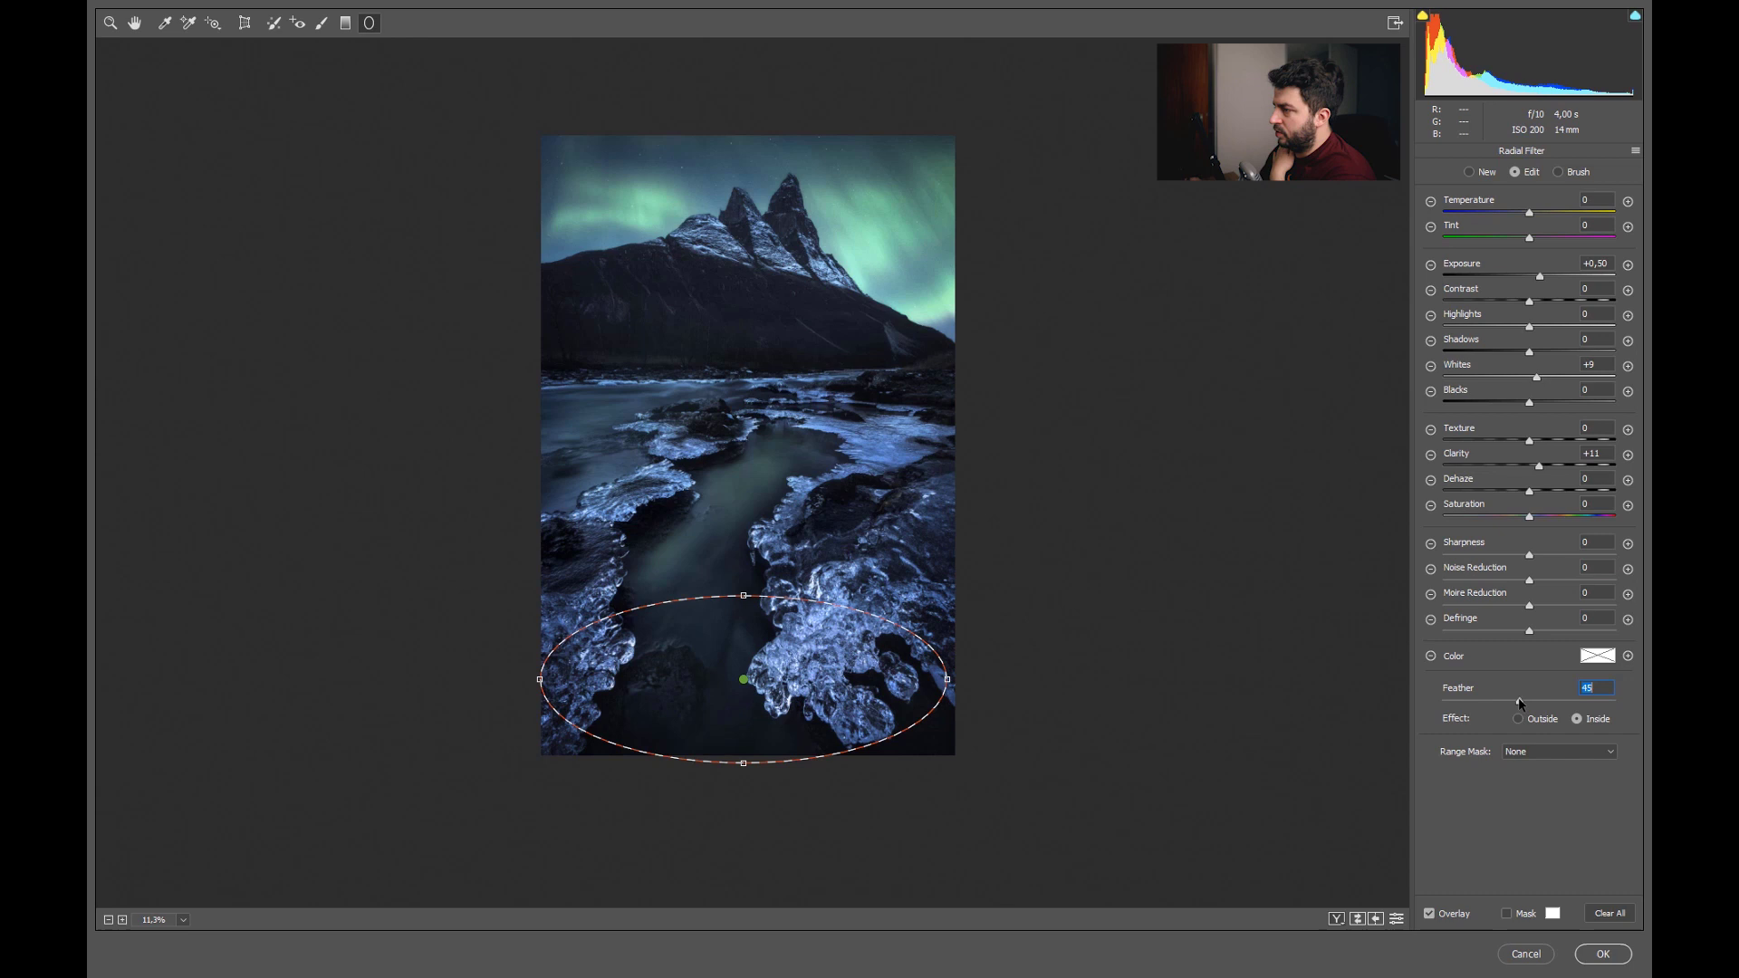
{"action": "left_click_drag", "start_coordinate": [1509, 705], "coordinate": [1506, 704]}
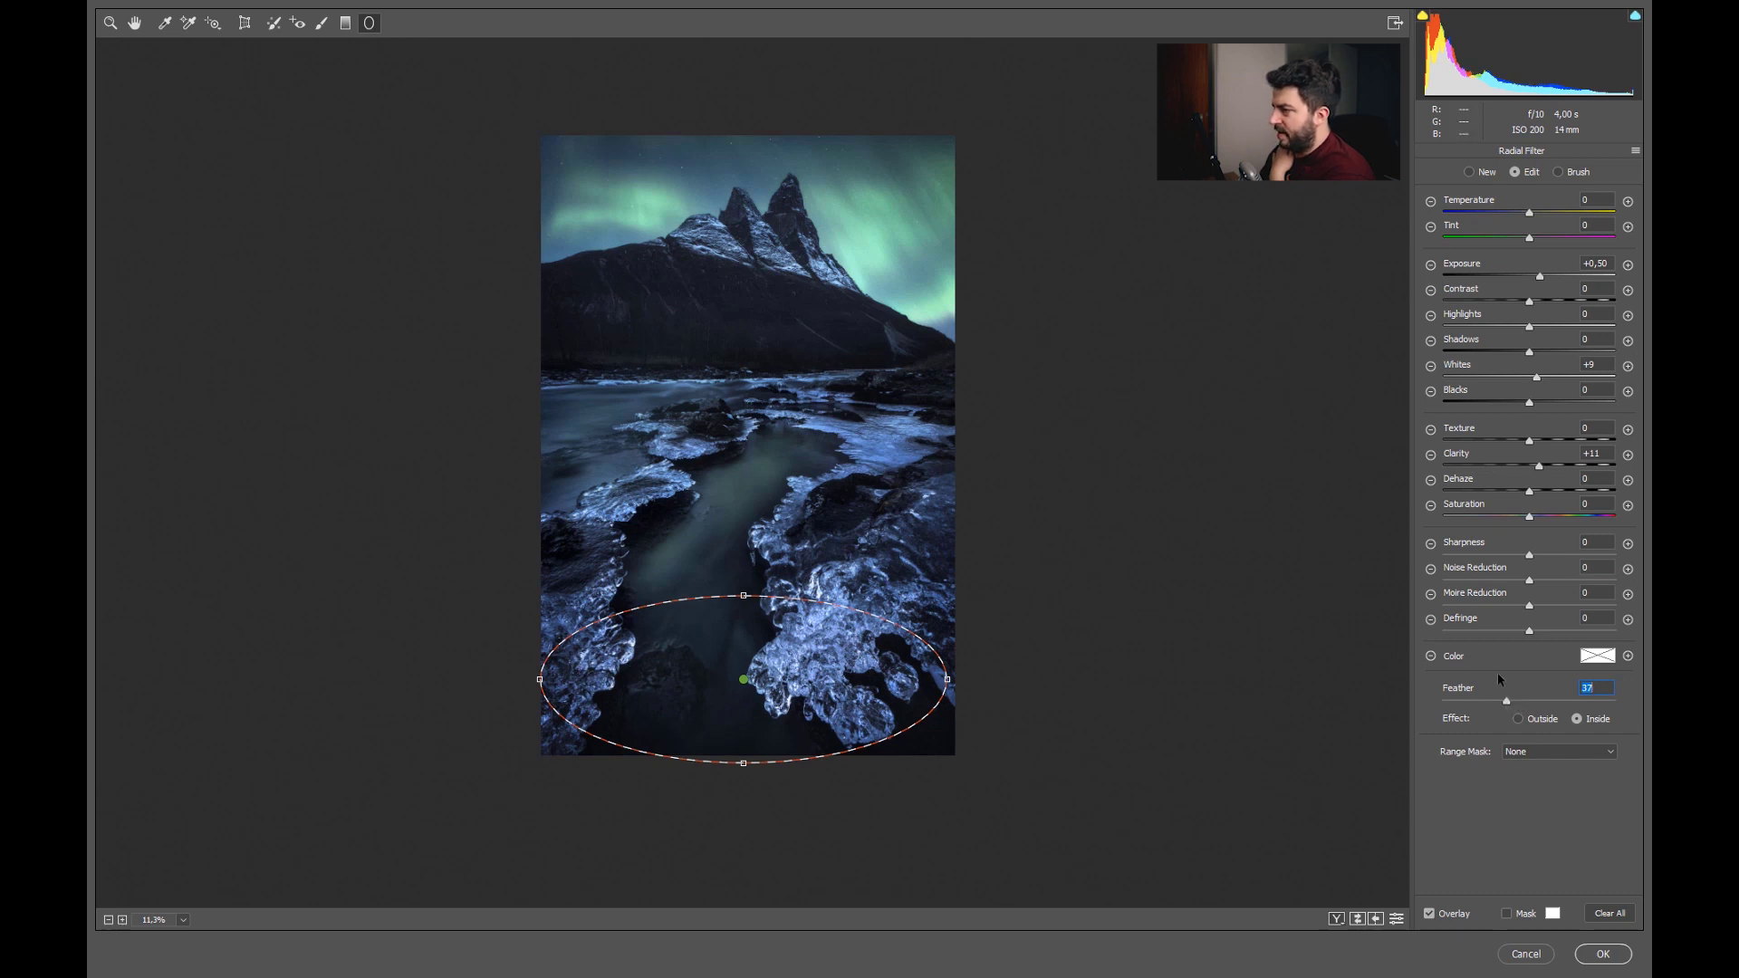
{"action": "key", "text": "BackSpace"}
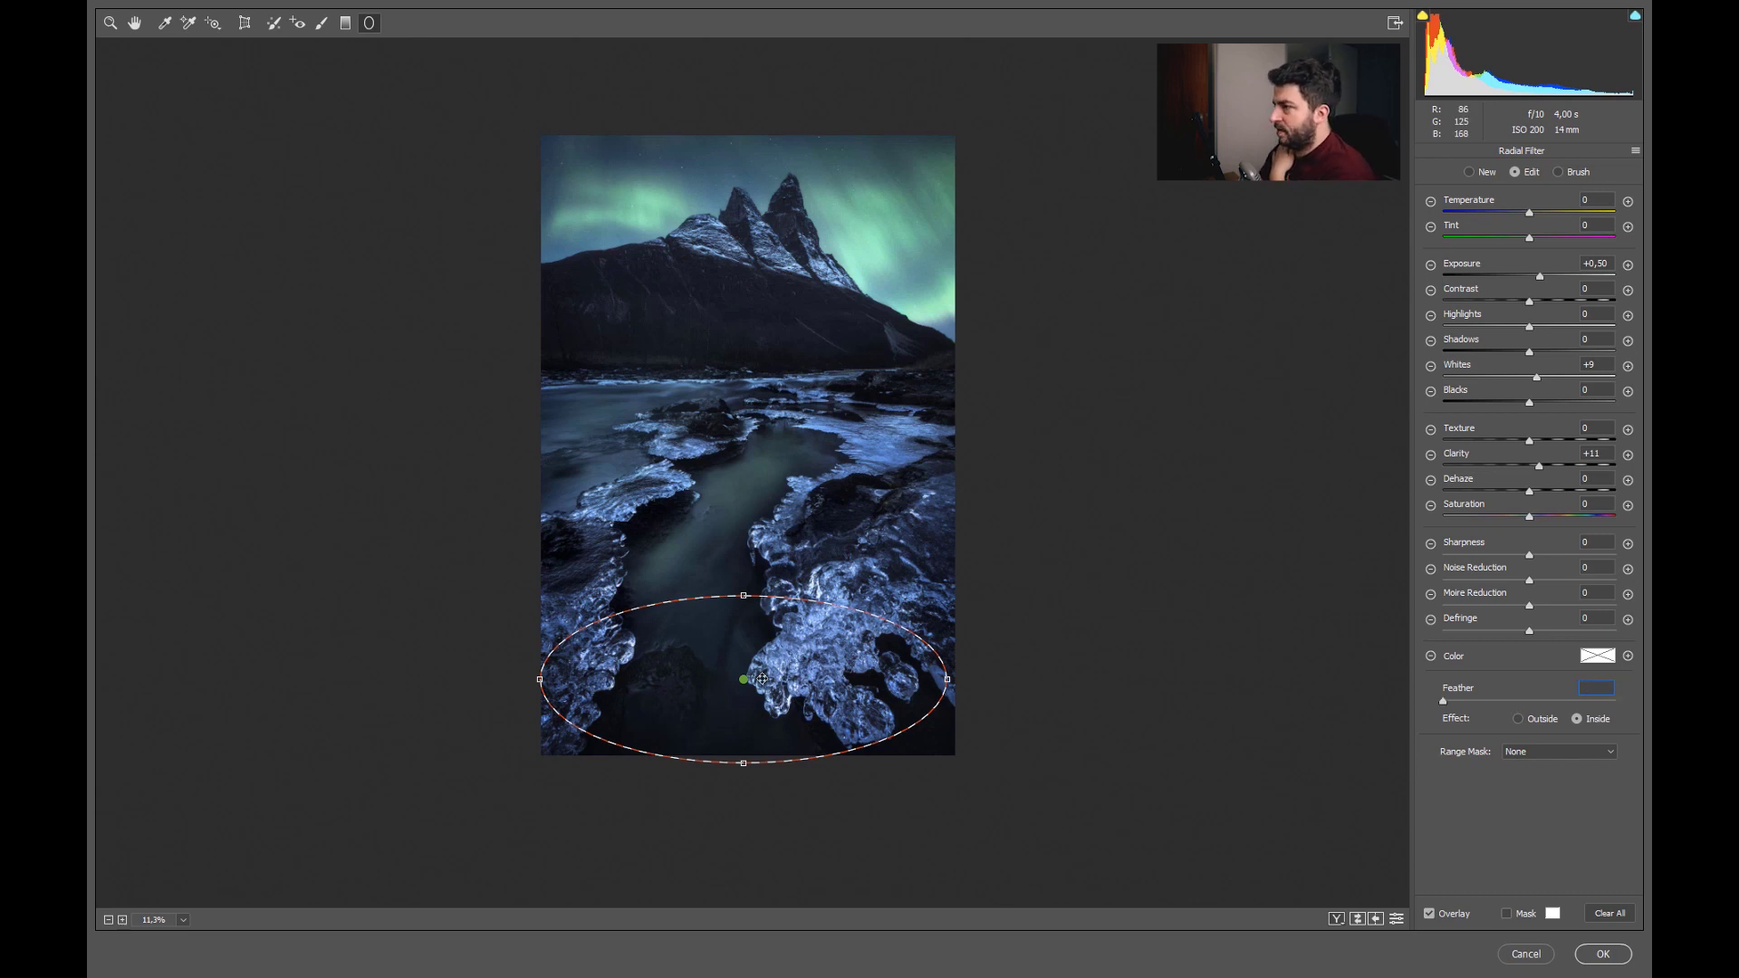
{"action": "left_click_drag", "start_coordinate": [747, 682], "coordinate": [743, 700]}
Replace the filter with a wide, taller radial filter across the lower photo.
{"action": "key", "text": "Delete"}
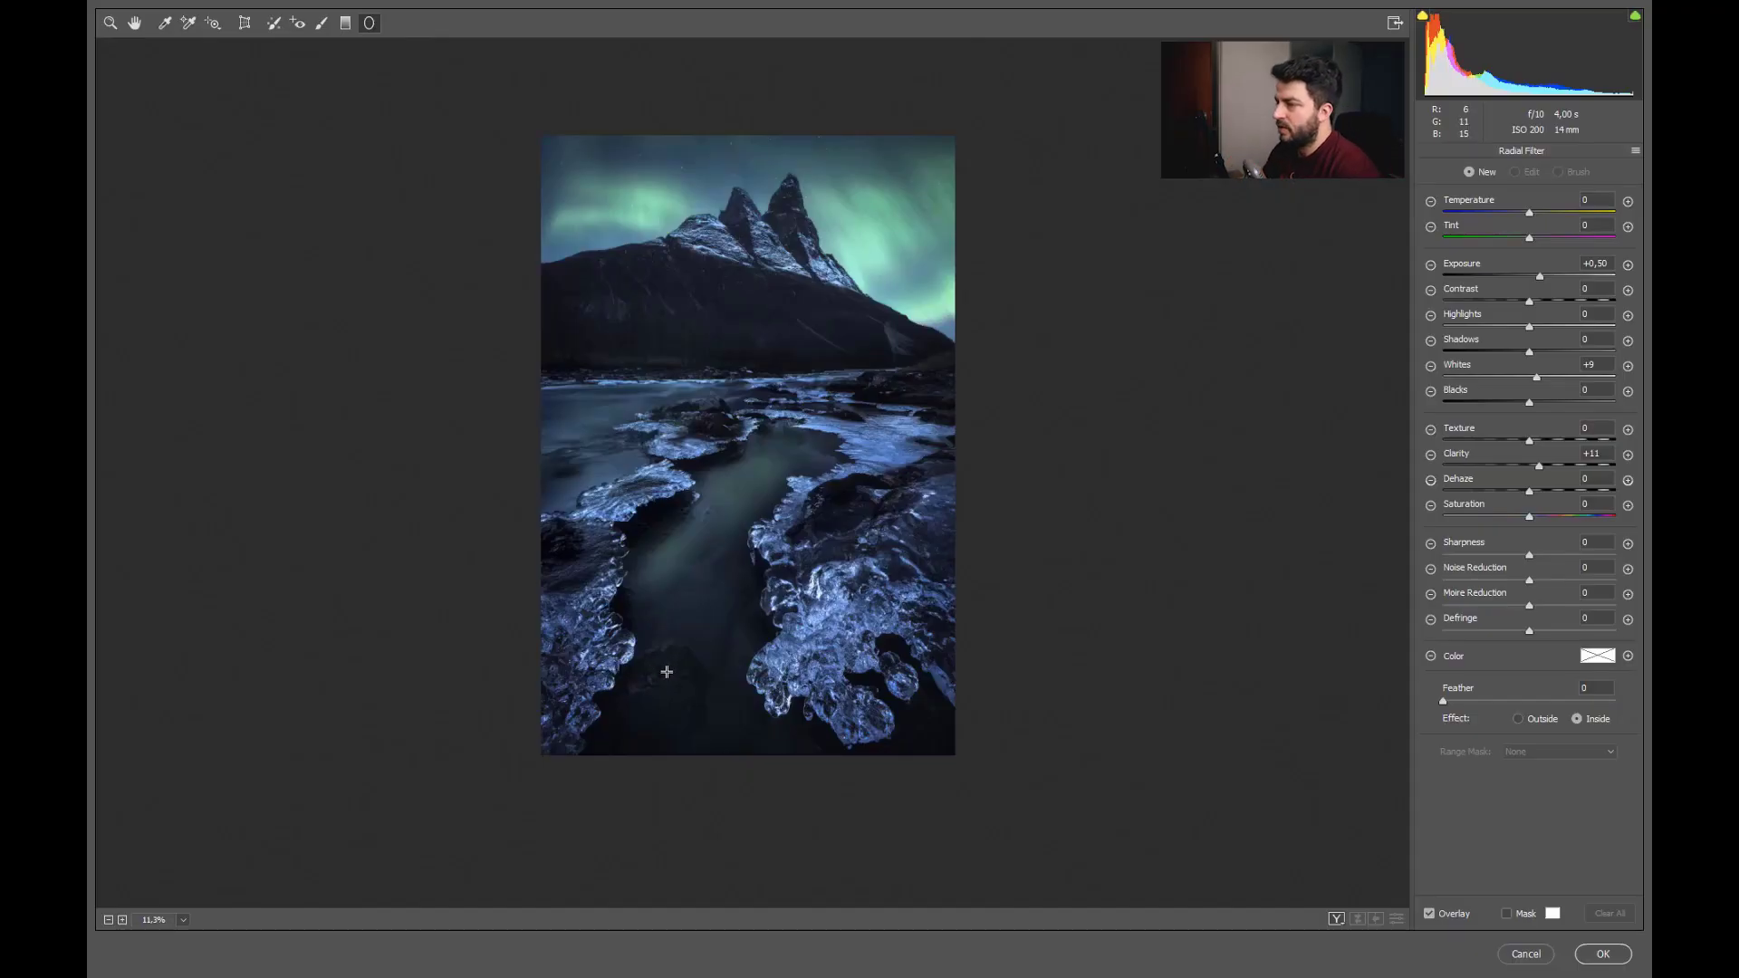
{"action": "mouse_move", "coordinate": [669, 676]}
{"action": "left_mouse_down"}
{"action": "mouse_move", "coordinate": [1082, 809]}
{"action": "mouse_move", "coordinate": [1313, 783]}
{"action": "mouse_move", "coordinate": [1340, 760]}
{"action": "mouse_move", "coordinate": [731, 699]}
{"action": "mouse_move", "coordinate": [776, 703]}
{"action": "left_mouse_up"}
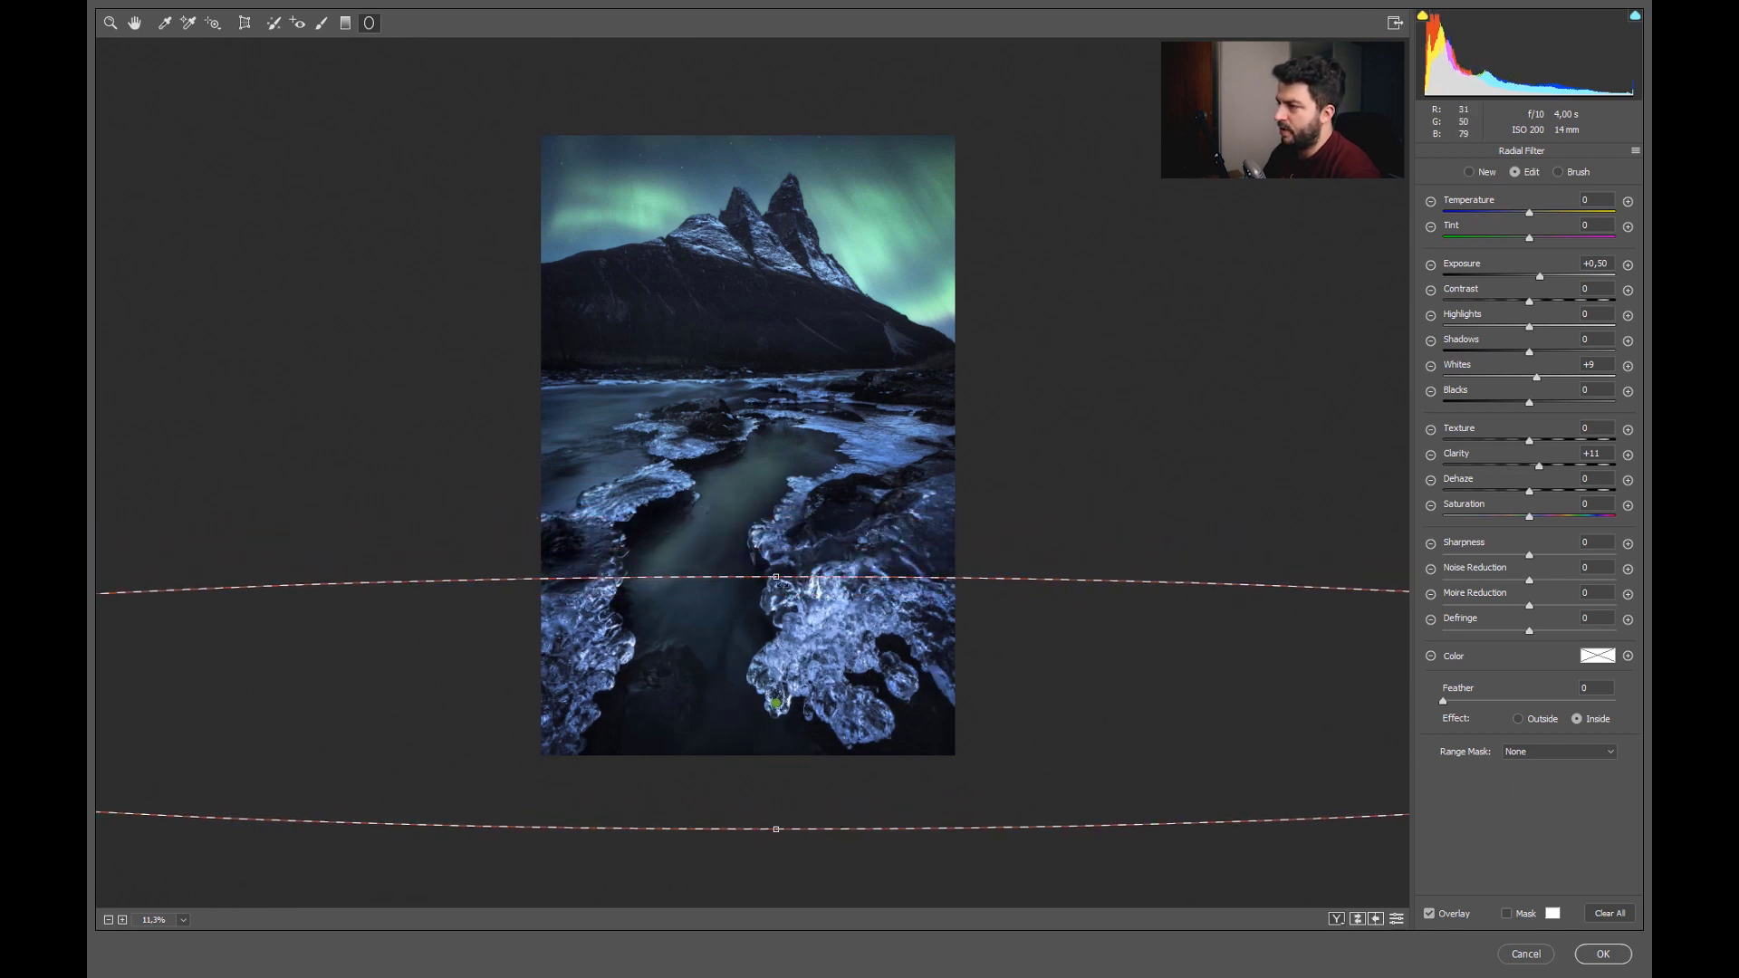
{"action": "left_click_drag", "start_coordinate": [776, 576], "coordinate": [775, 571]}
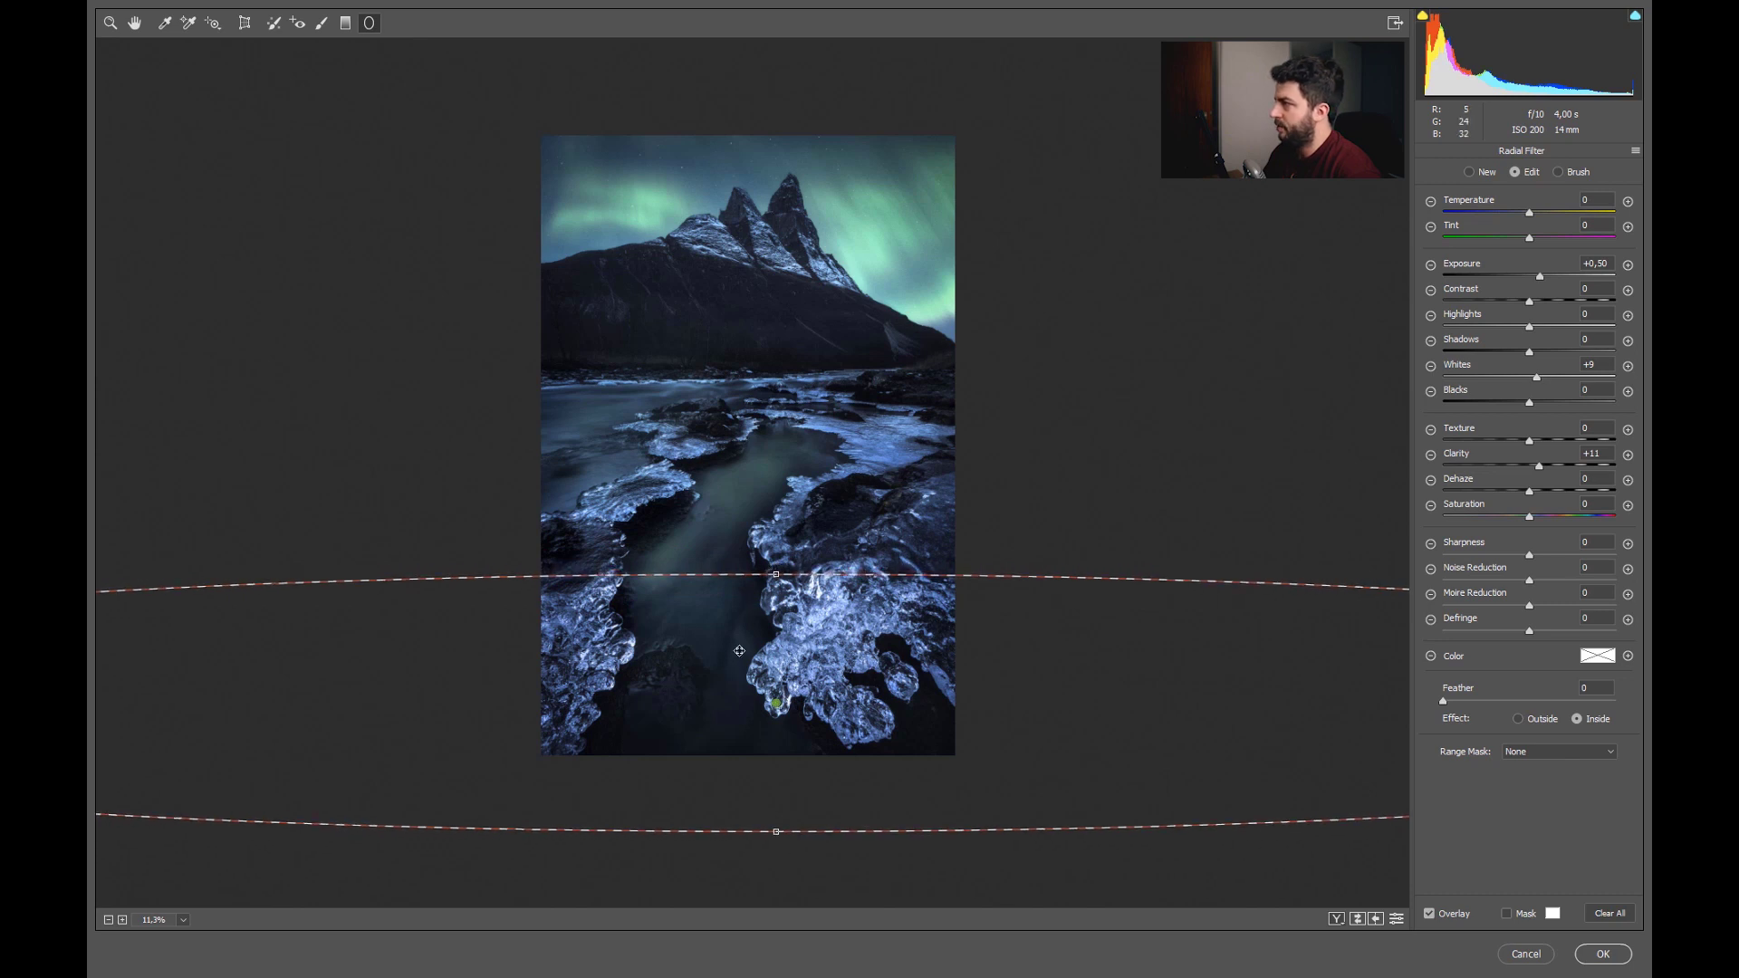
{"action": "left_click", "coordinate": [110, 22]}
{"action": "left_click", "coordinate": [370, 22]}
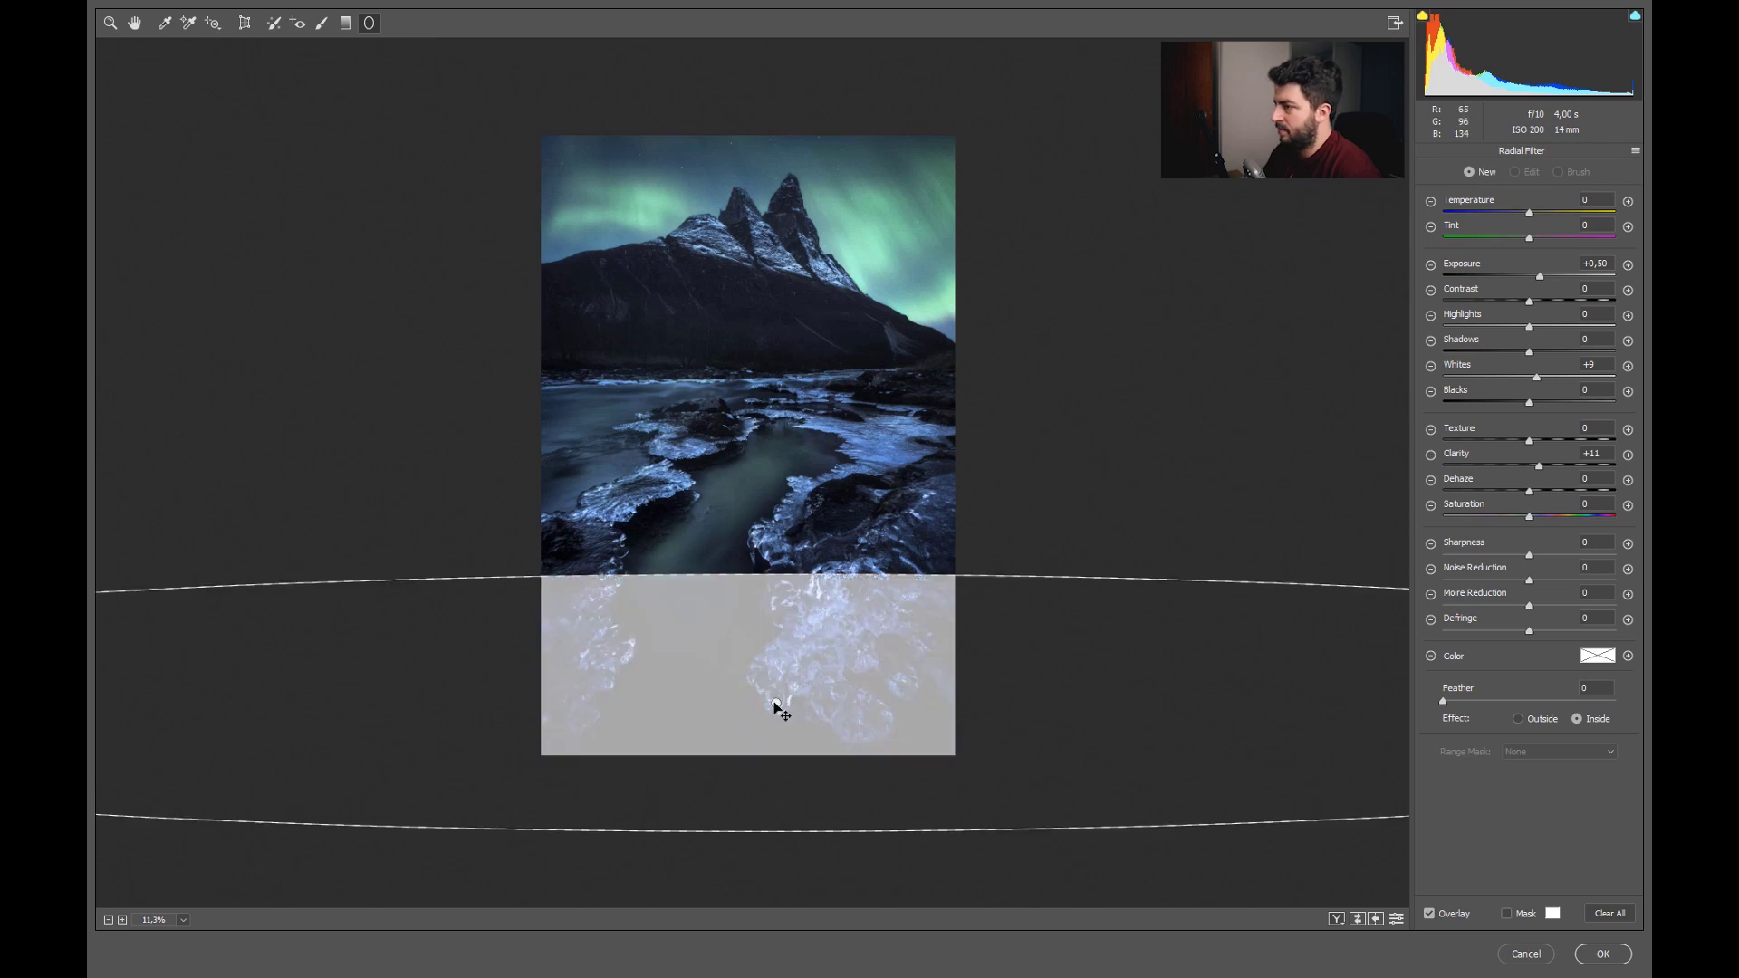
Set the wide radial filter's Feather to 100 for a soft edge.
{"action": "left_click", "coordinate": [777, 707]}
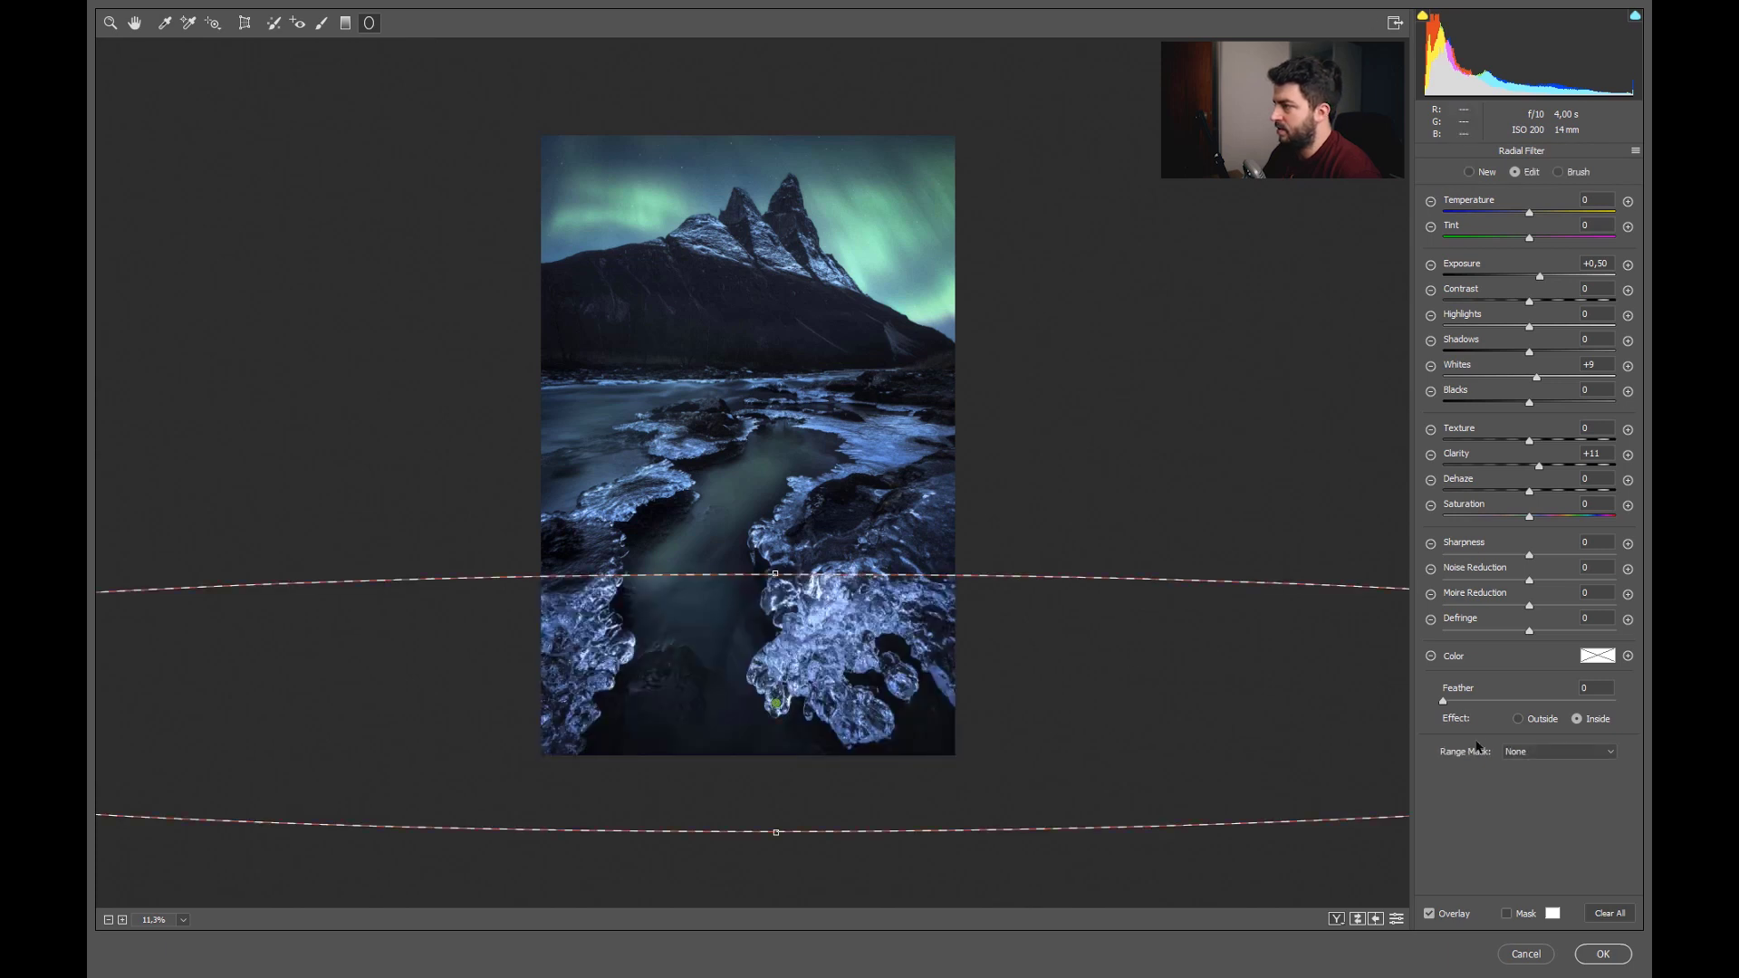
{"action": "left_click_drag", "start_coordinate": [1445, 701], "coordinate": [1608, 701]}
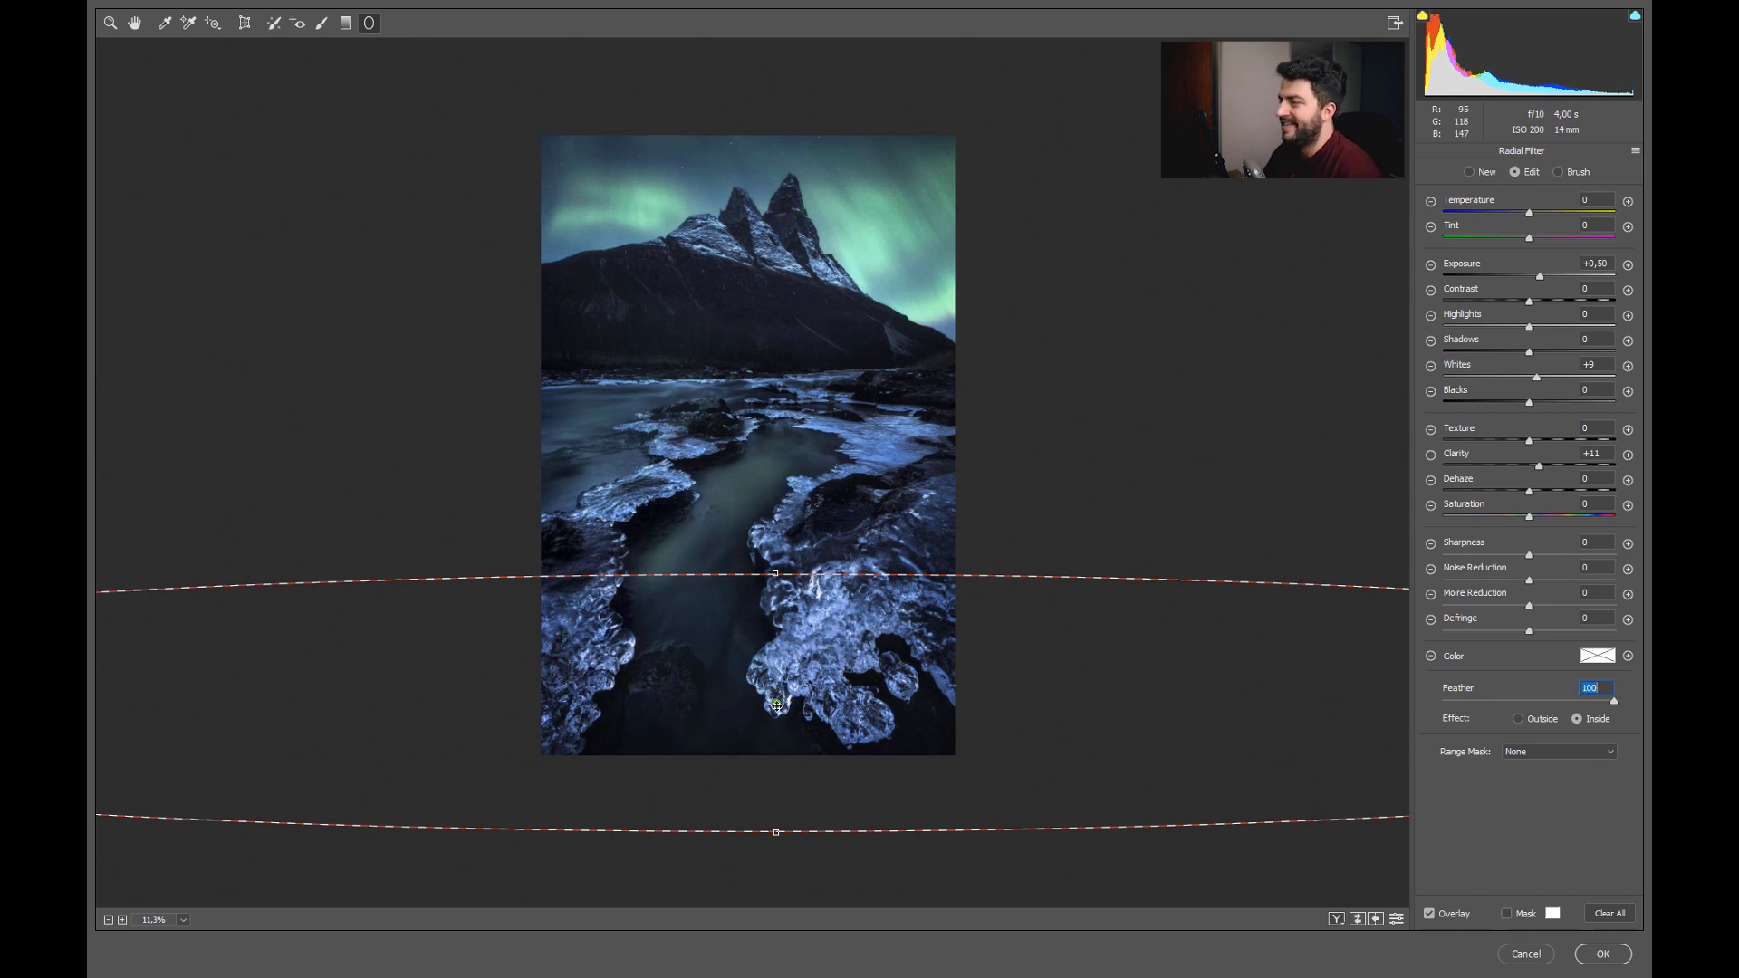
{"action": "left_click", "coordinate": [110, 23]}
{"action": "left_click", "coordinate": [369, 25]}
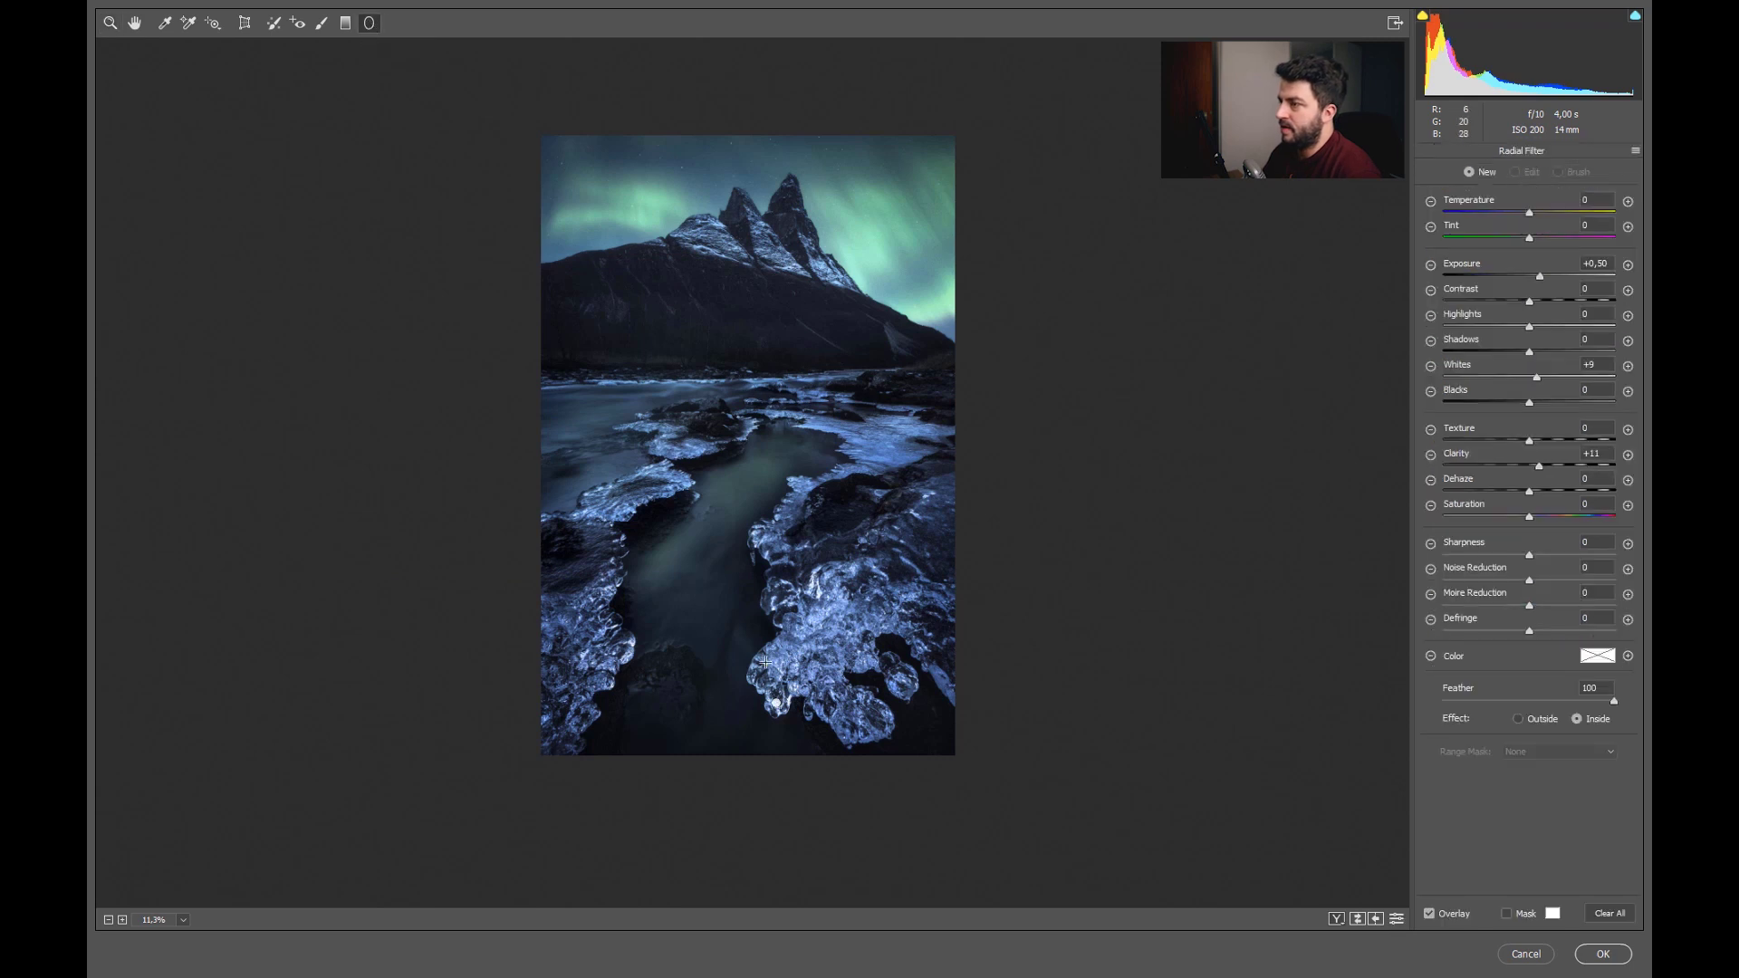
Draw a very wide radial filter over the lower photo and zoom the preview out.
{"action": "left_click_drag", "start_coordinate": [778, 691], "coordinate": [779, 710]}
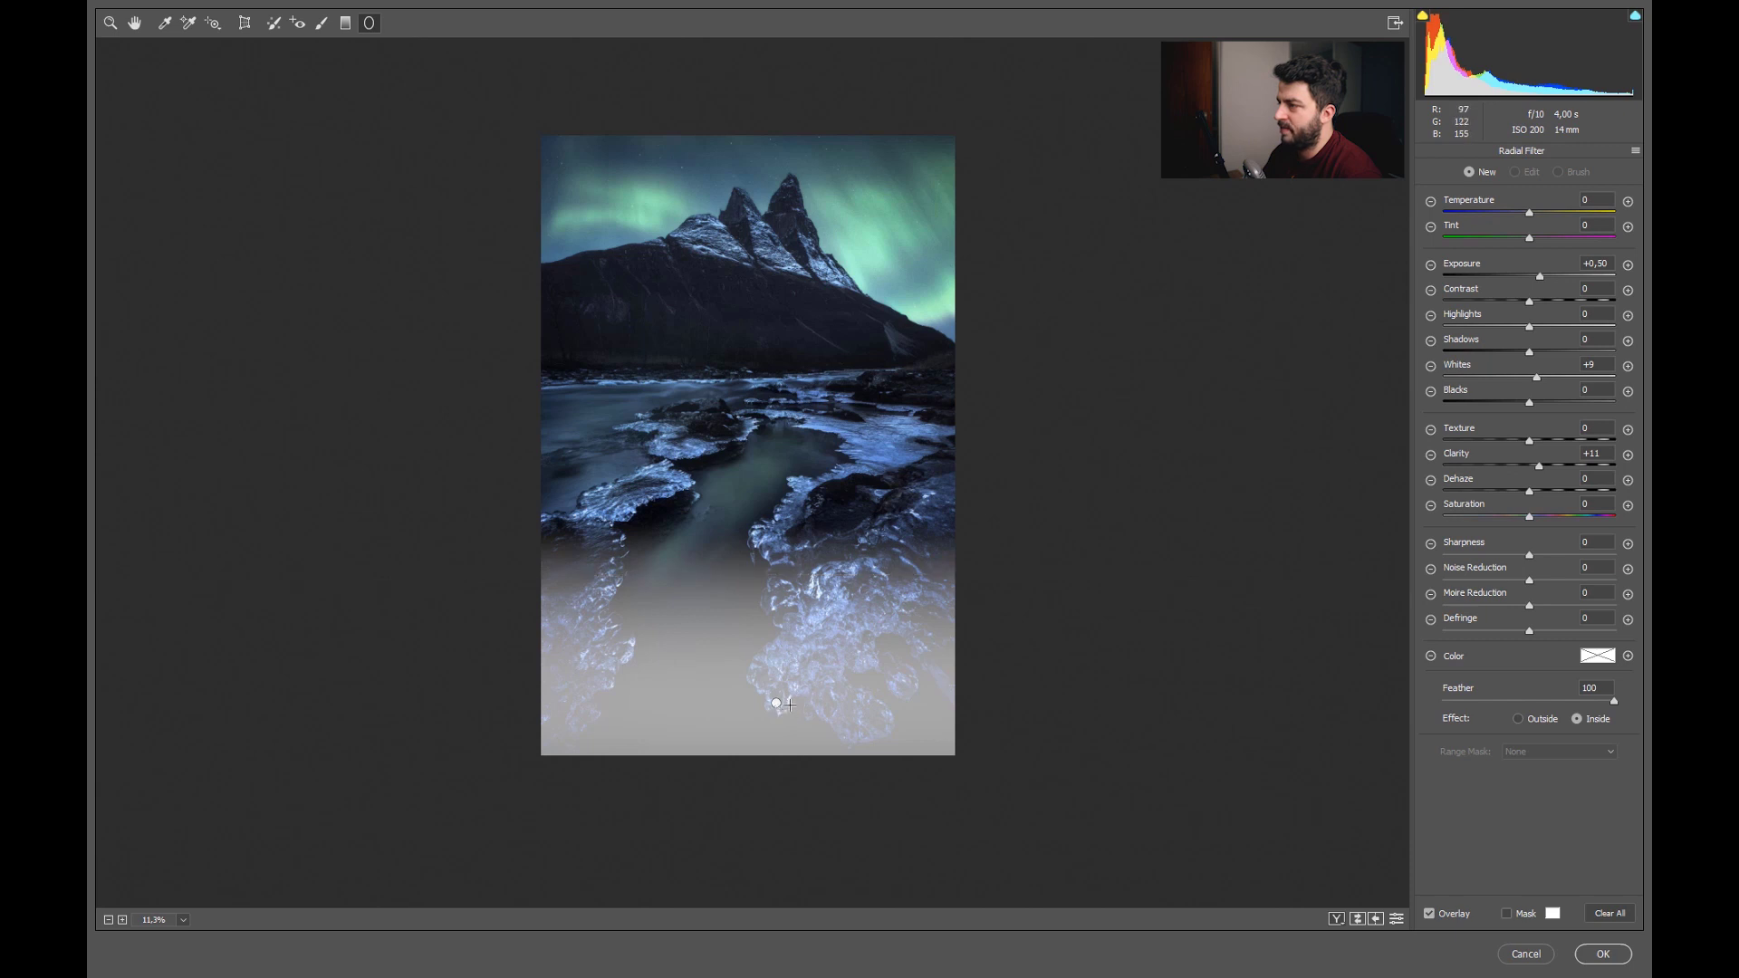
{"action": "left_click", "coordinate": [110, 20]}
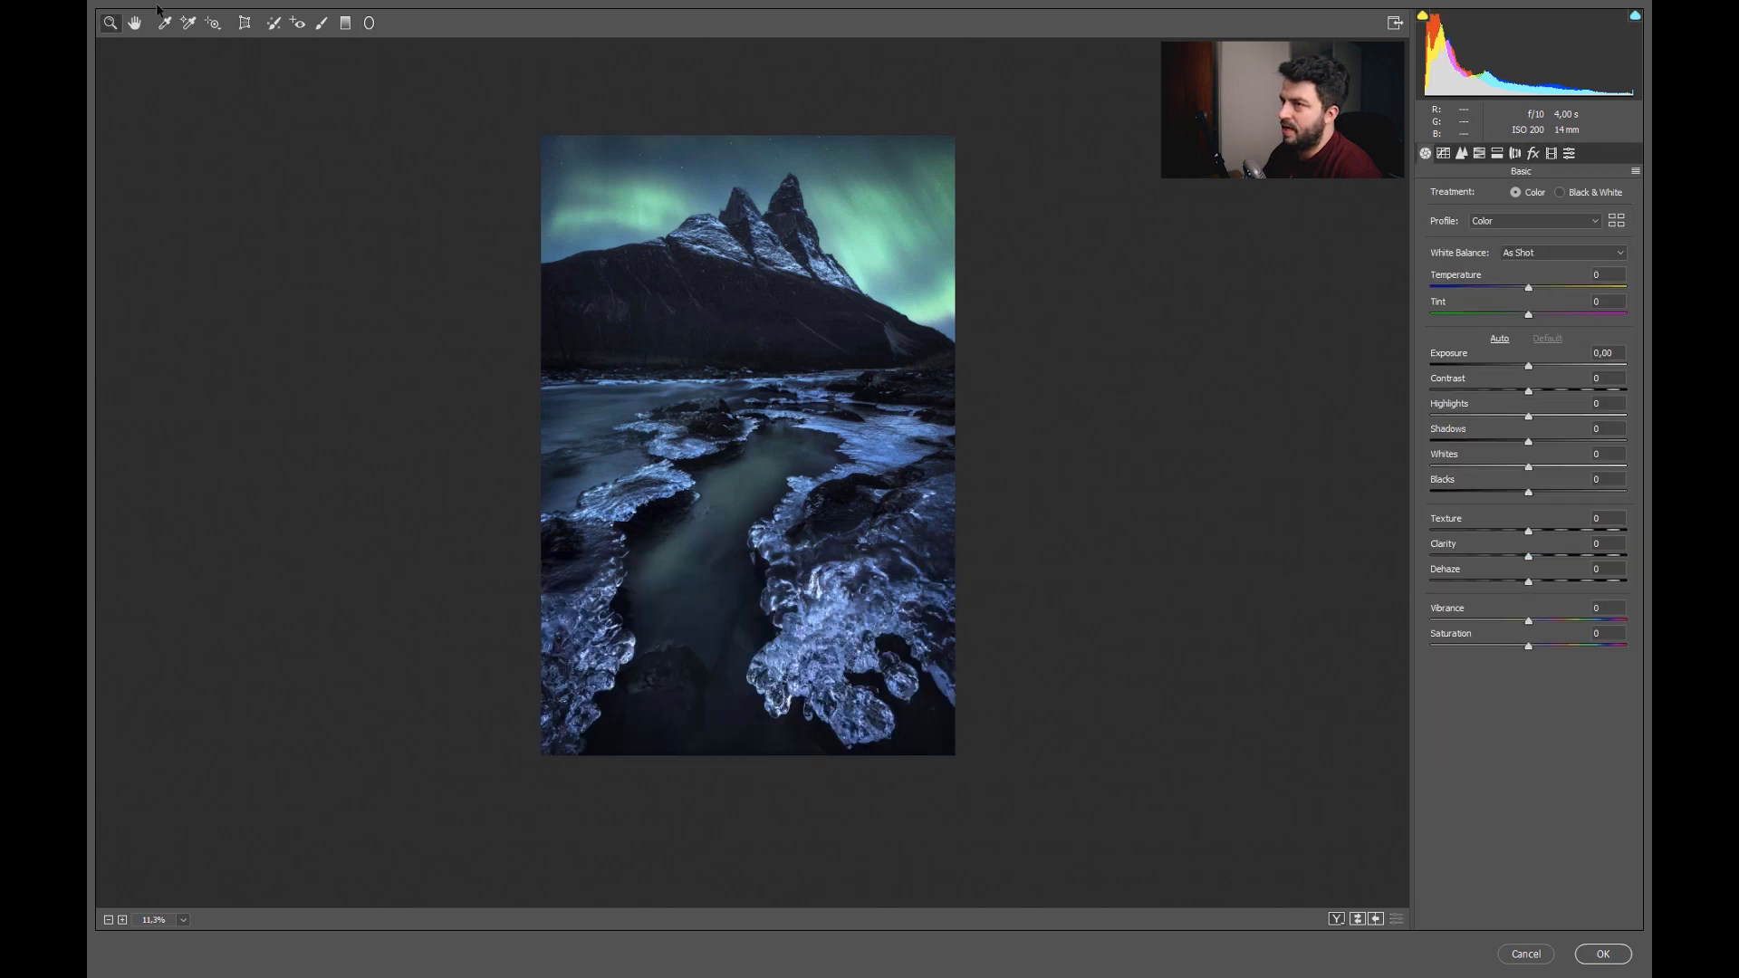
{"action": "left_click", "coordinate": [751, 613]}
{"action": "left_click", "coordinate": [751, 613], "text": "alt"}
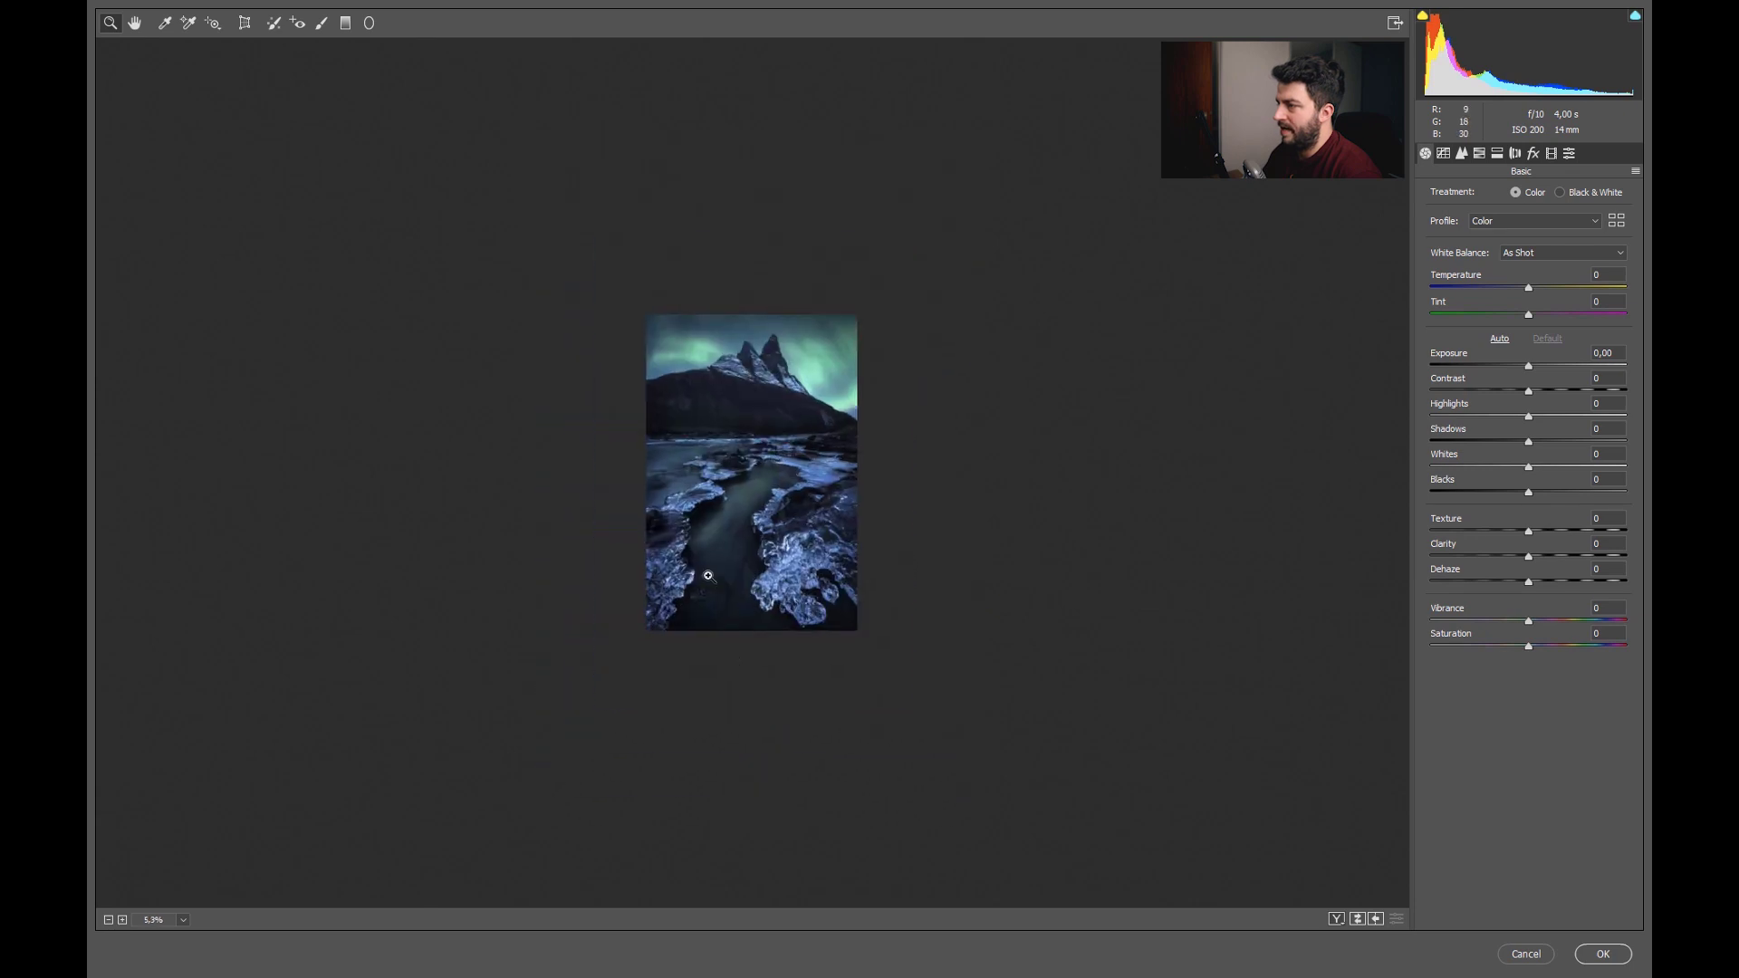
Draw a wide flat radial filter, then resize and reposition it below the photo.
{"action": "left_click", "coordinate": [369, 23]}
{"action": "left_click_drag", "start_coordinate": [764, 593], "coordinate": [1400, 654]}
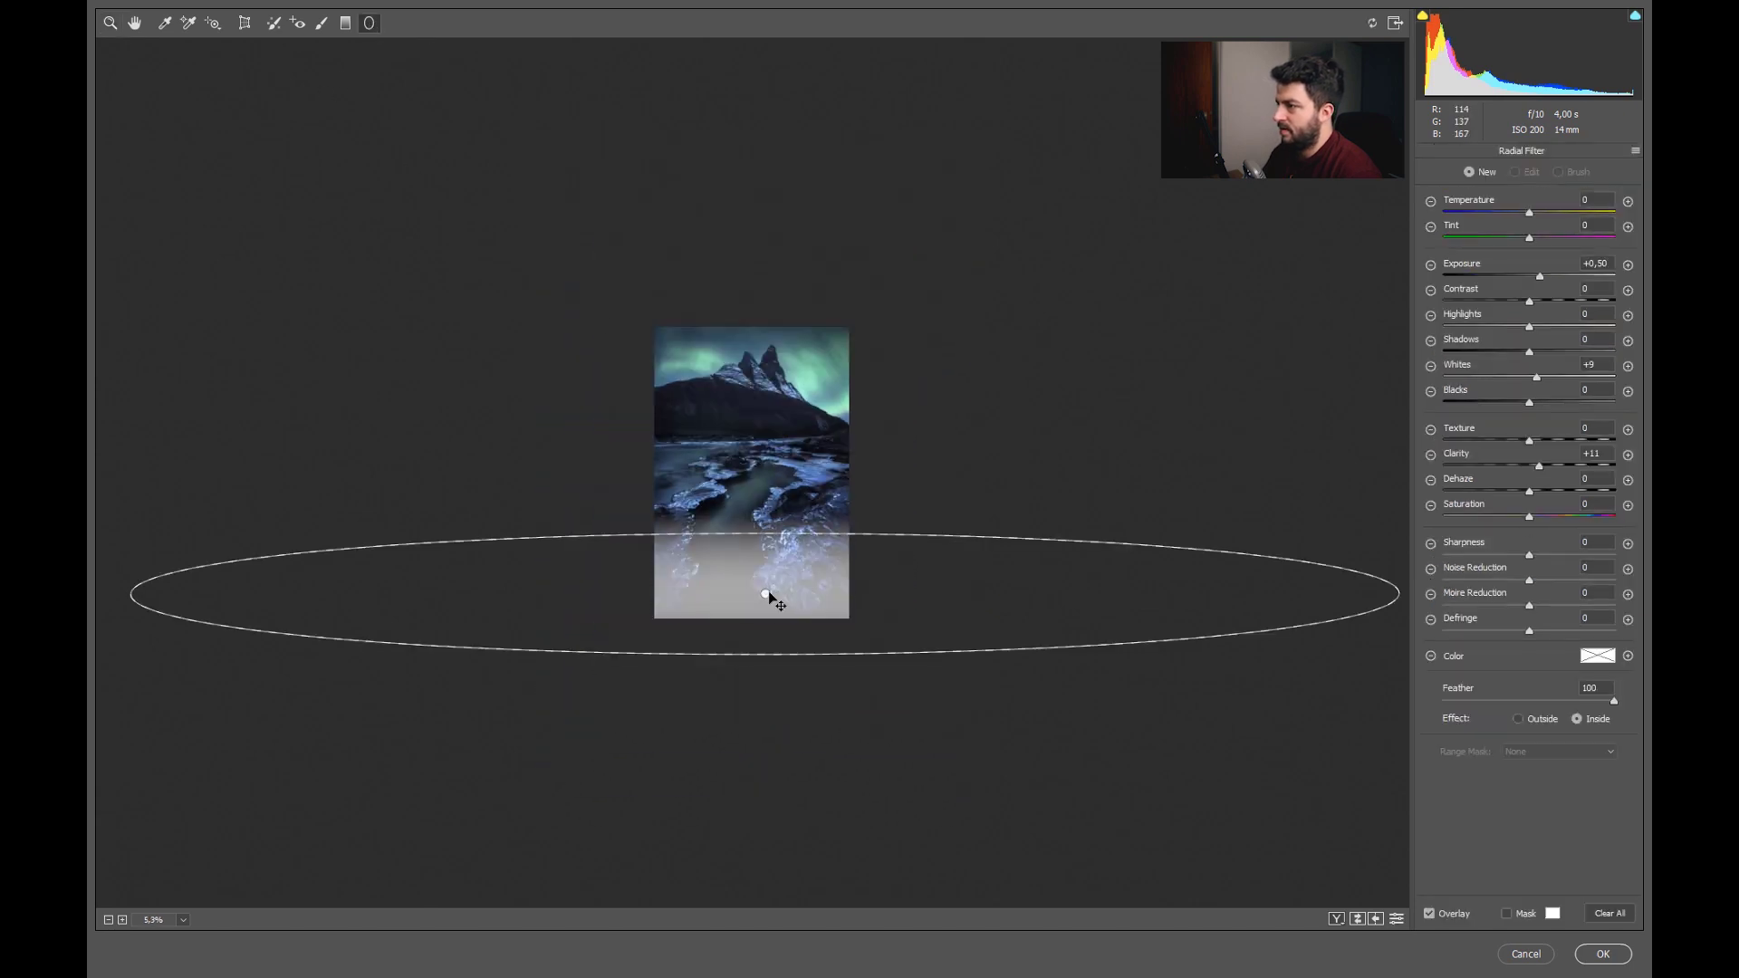
{"action": "left_click_drag", "start_coordinate": [129, 594], "coordinate": [477, 594]}
{"action": "left_click_drag", "start_coordinate": [764, 654], "coordinate": [773, 720]}
{"action": "left_click_drag", "start_coordinate": [765, 595], "coordinate": [752, 672]}
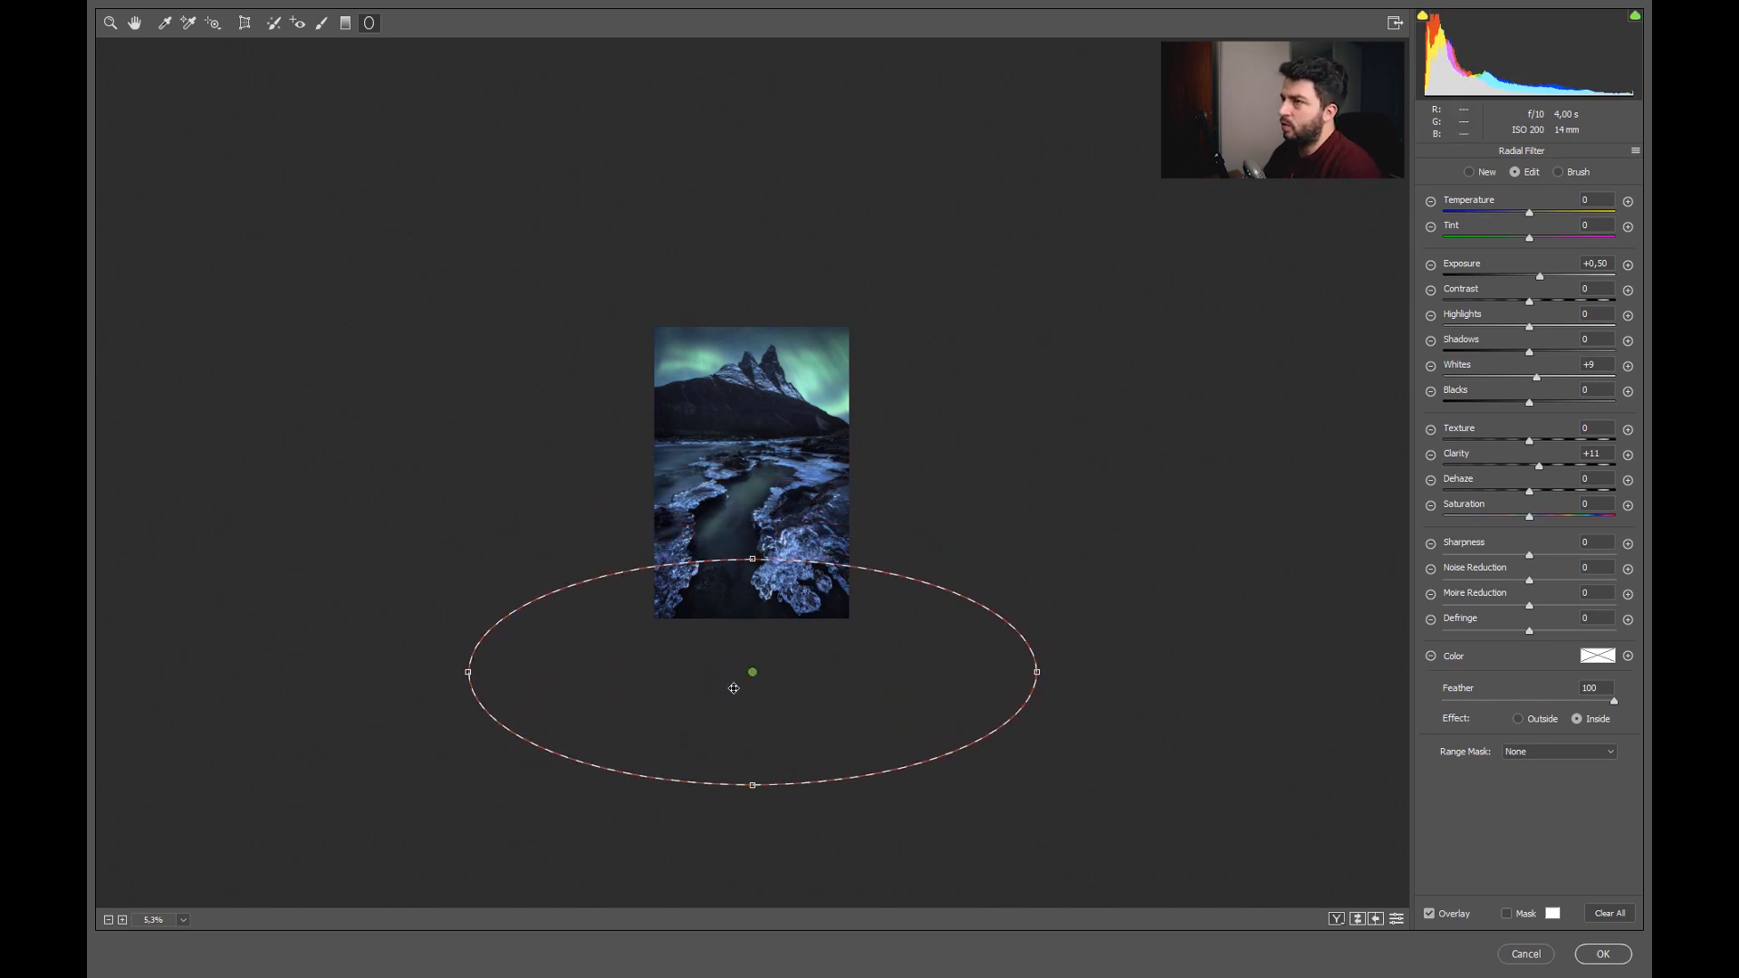
{"action": "left_click_drag", "start_coordinate": [754, 674], "coordinate": [745, 744]}
{"action": "left_click_drag", "start_coordinate": [744, 629], "coordinate": [745, 517]}
{"action": "left_click_drag", "start_coordinate": [745, 773], "coordinate": [751, 752]}
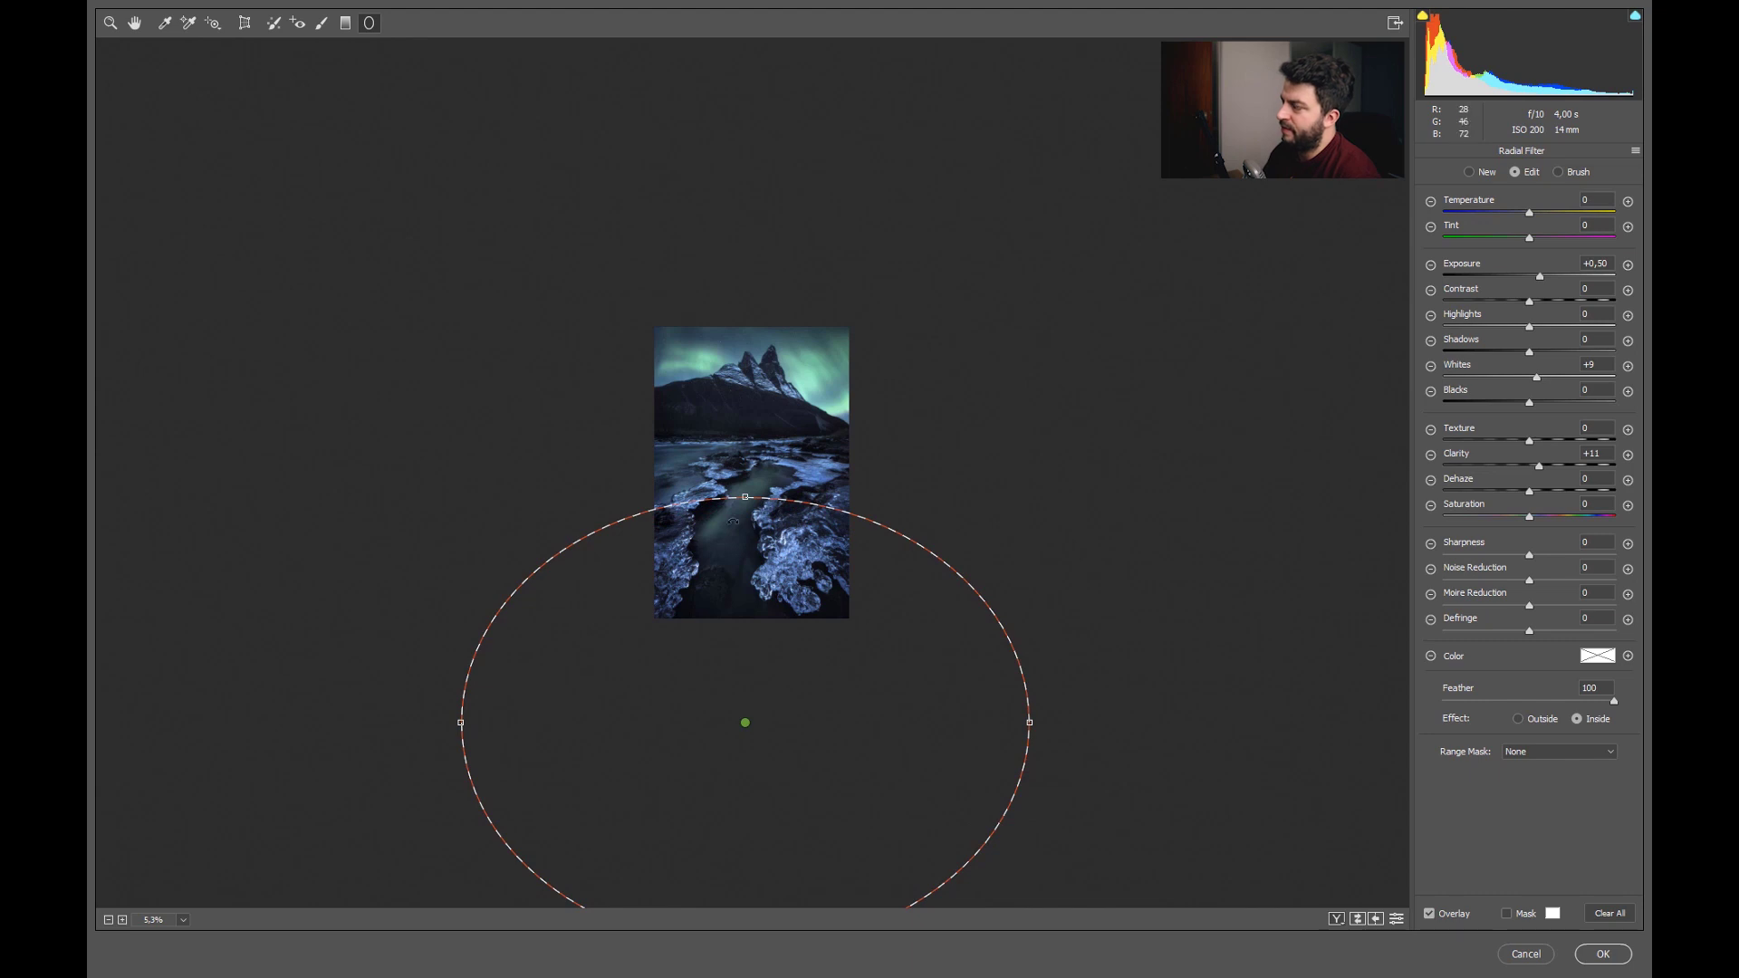
Draw a large radial filter below the photo and move it slightly lower.
{"action": "left_click", "coordinate": [368, 23]}
{"action": "left_click_drag", "start_coordinate": [746, 722], "coordinate": [1023, 941]}
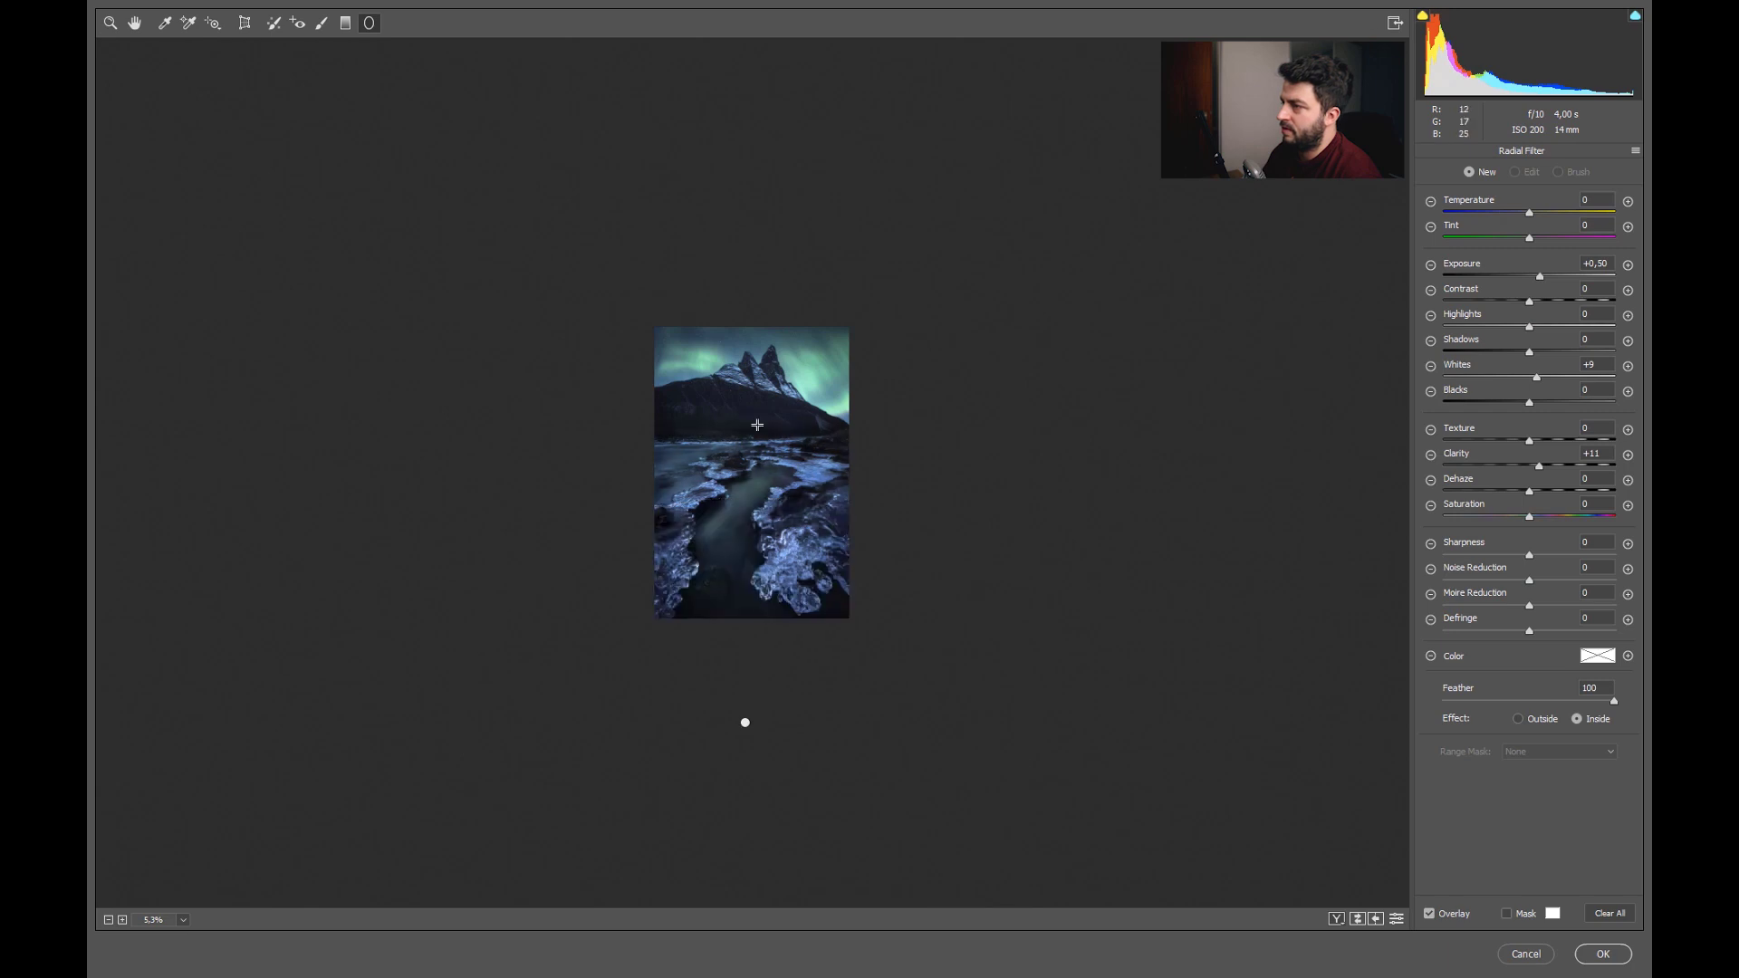
{"action": "left_click", "coordinate": [745, 724]}
{"action": "left_click_drag", "start_coordinate": [745, 723], "coordinate": [743, 762]}
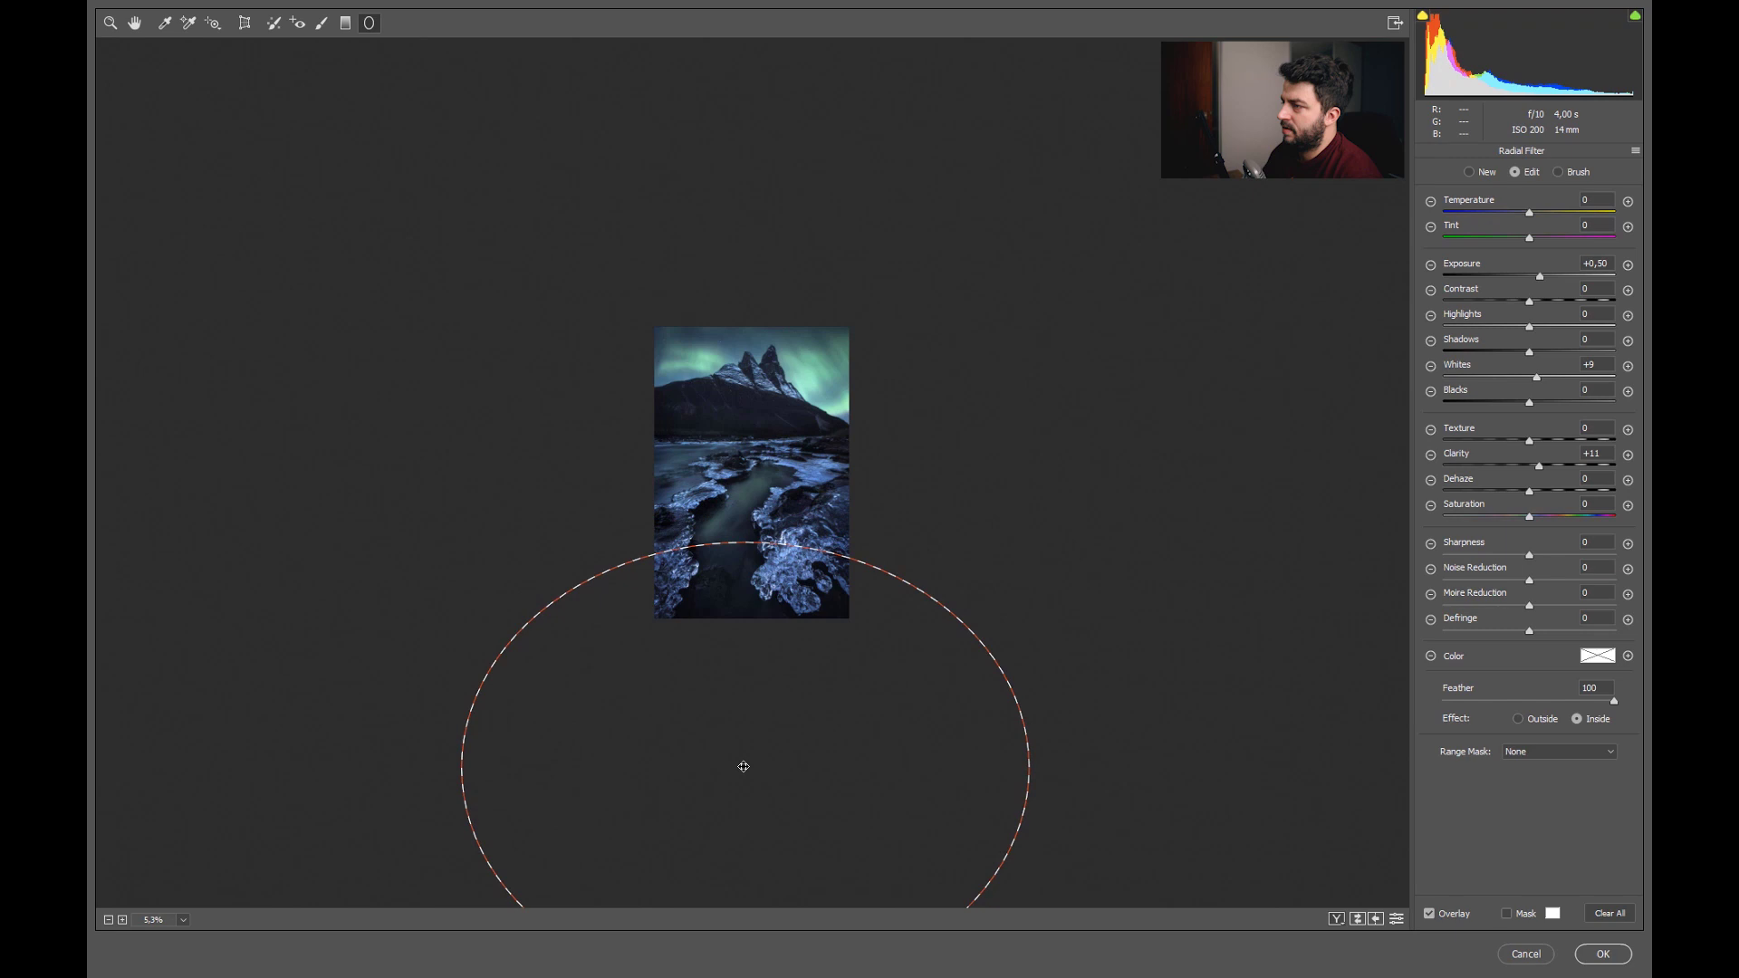
{"action": "left_click", "coordinate": [103, 27]}
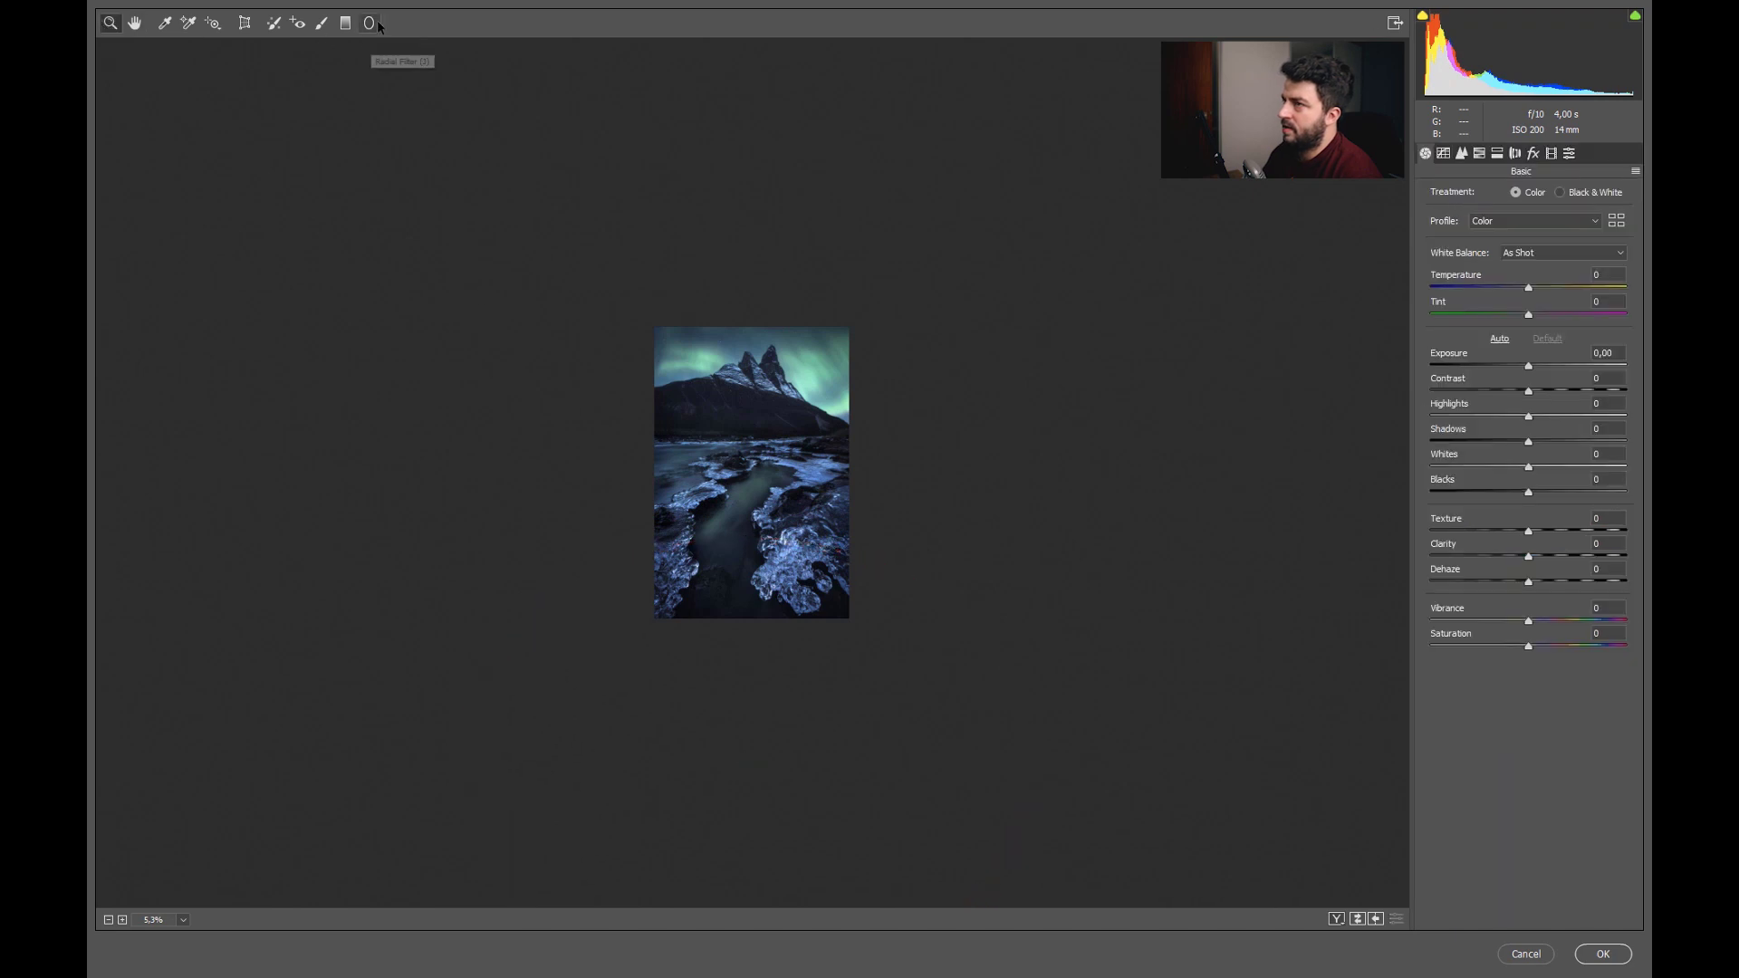
{"action": "left_click", "coordinate": [369, 22]}
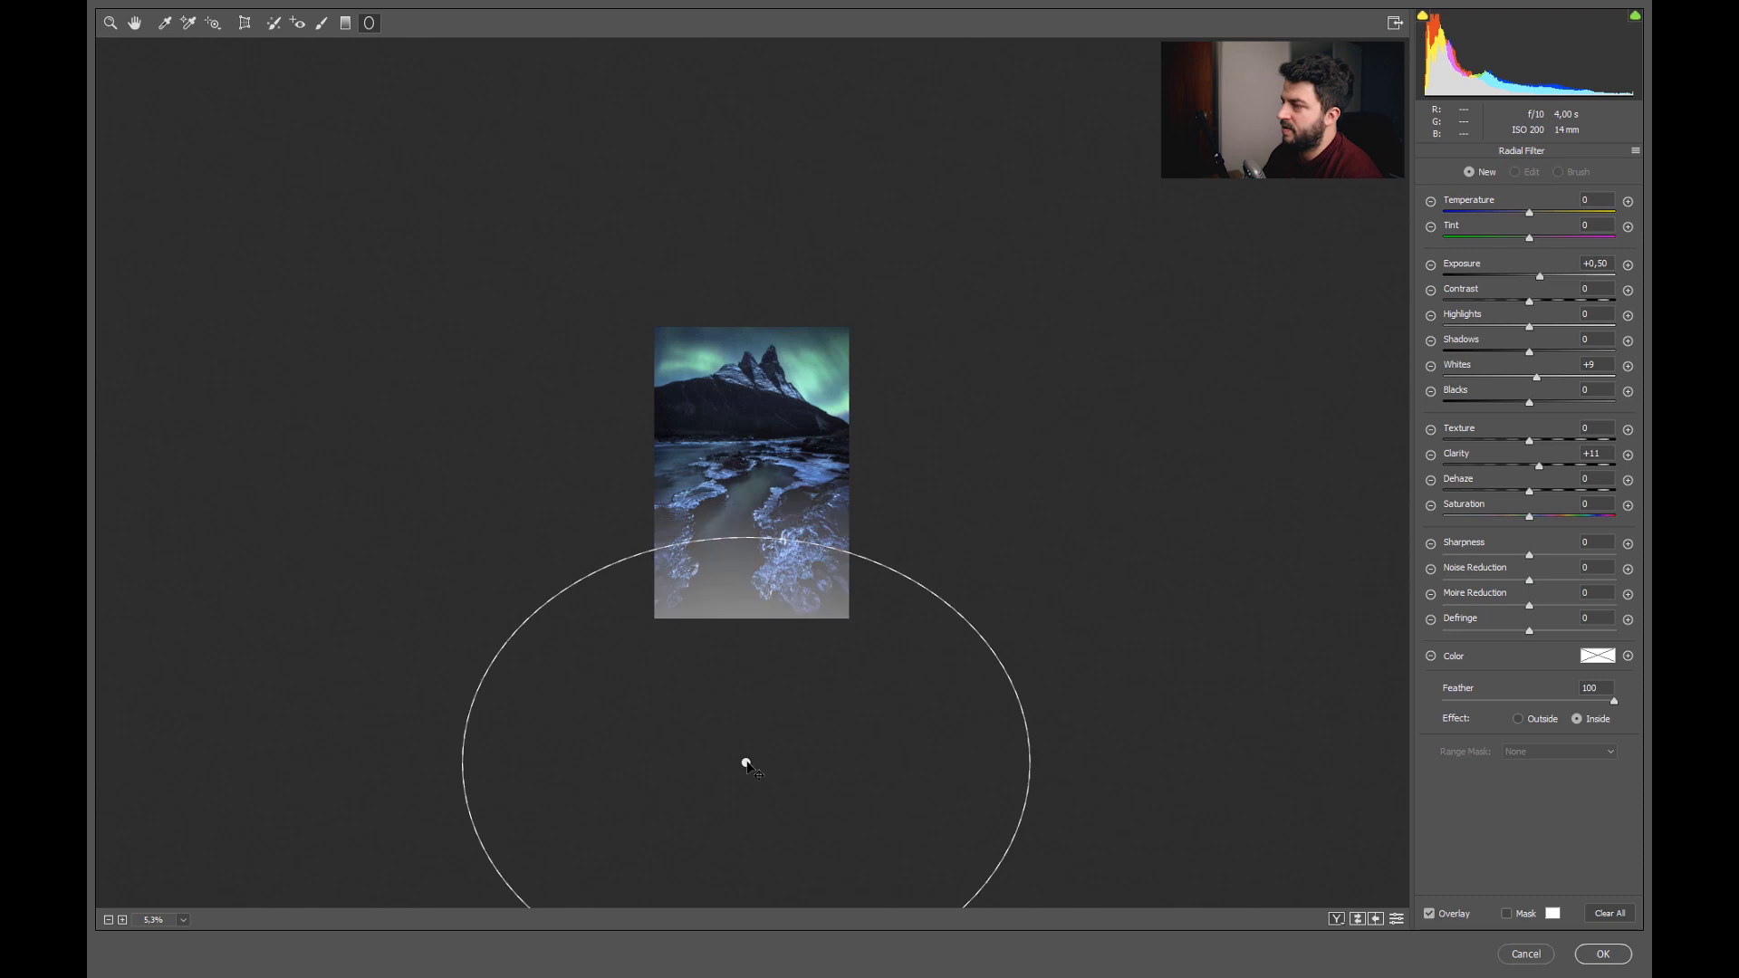
{"action": "left_click", "coordinate": [110, 23]}
Fit the whole photo in view and draw a radial filter over the lower-left icy rocks.
{"action": "left_click", "coordinate": [818, 573]}
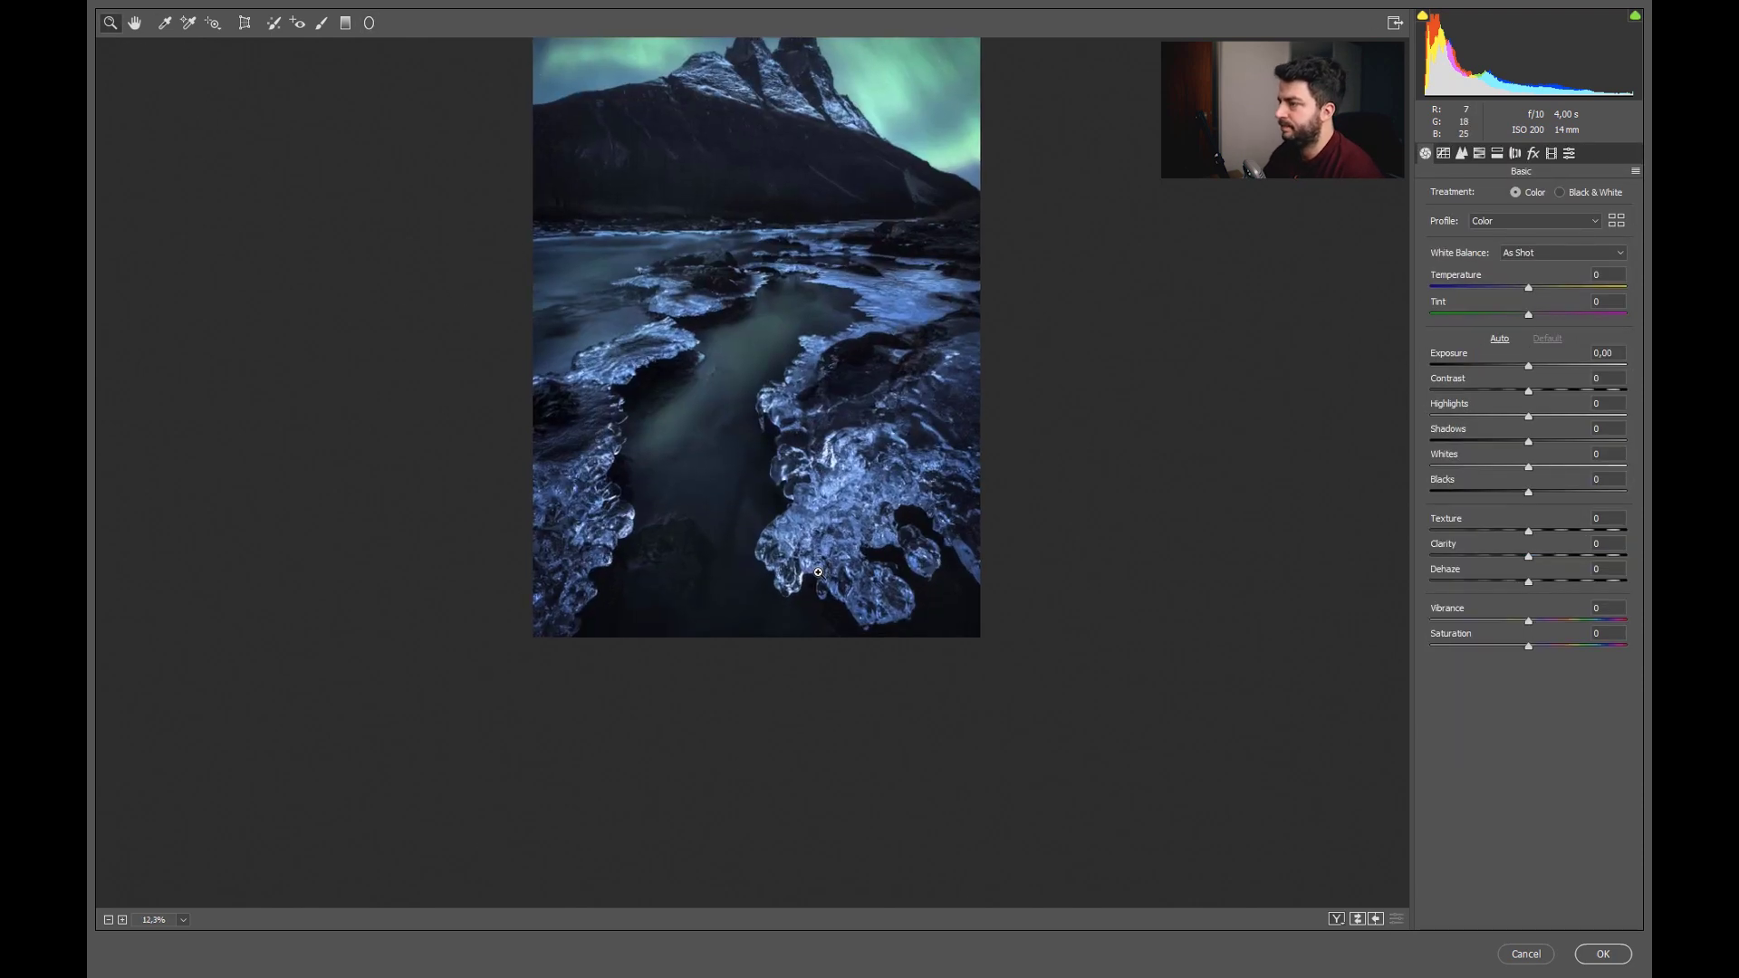
{"action": "left_click", "coordinate": [818, 572]}
{"action": "left_click_drag", "start_coordinate": [714, 365], "coordinate": [667, 497]}
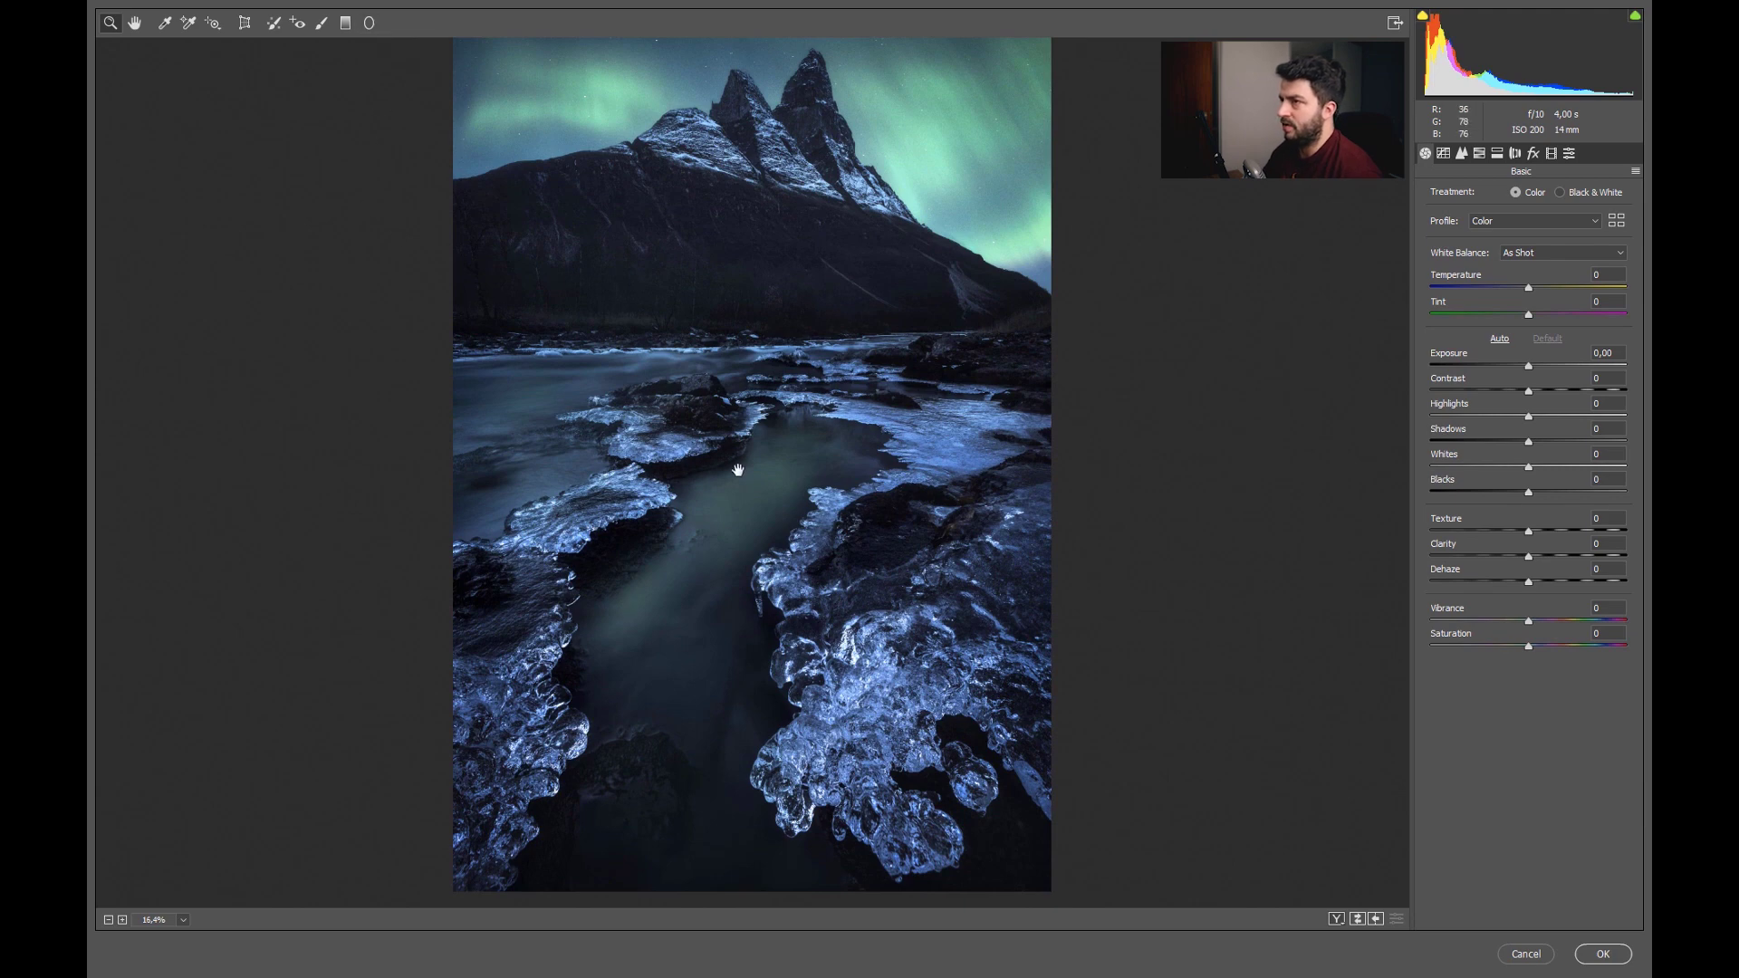
{"action": "key", "text": "ctrl+minus"}
{"action": "left_click", "coordinate": [368, 23]}
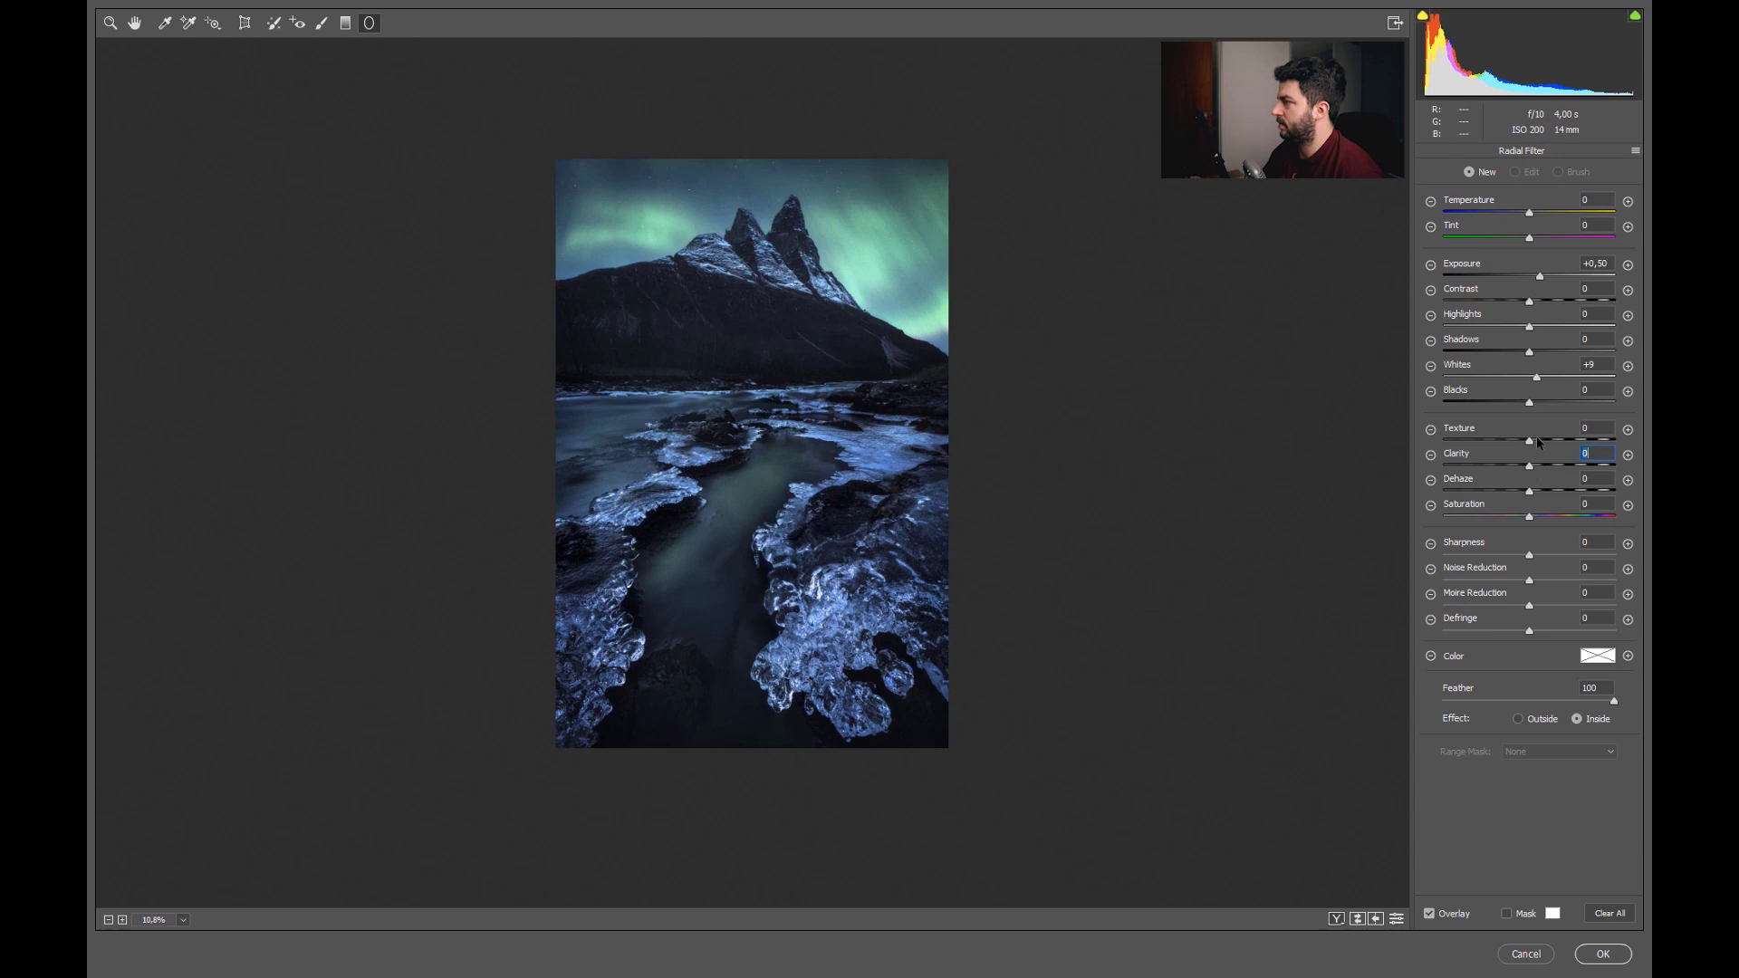
{"action": "left_click_drag", "start_coordinate": [554, 703], "coordinate": [637, 860]}
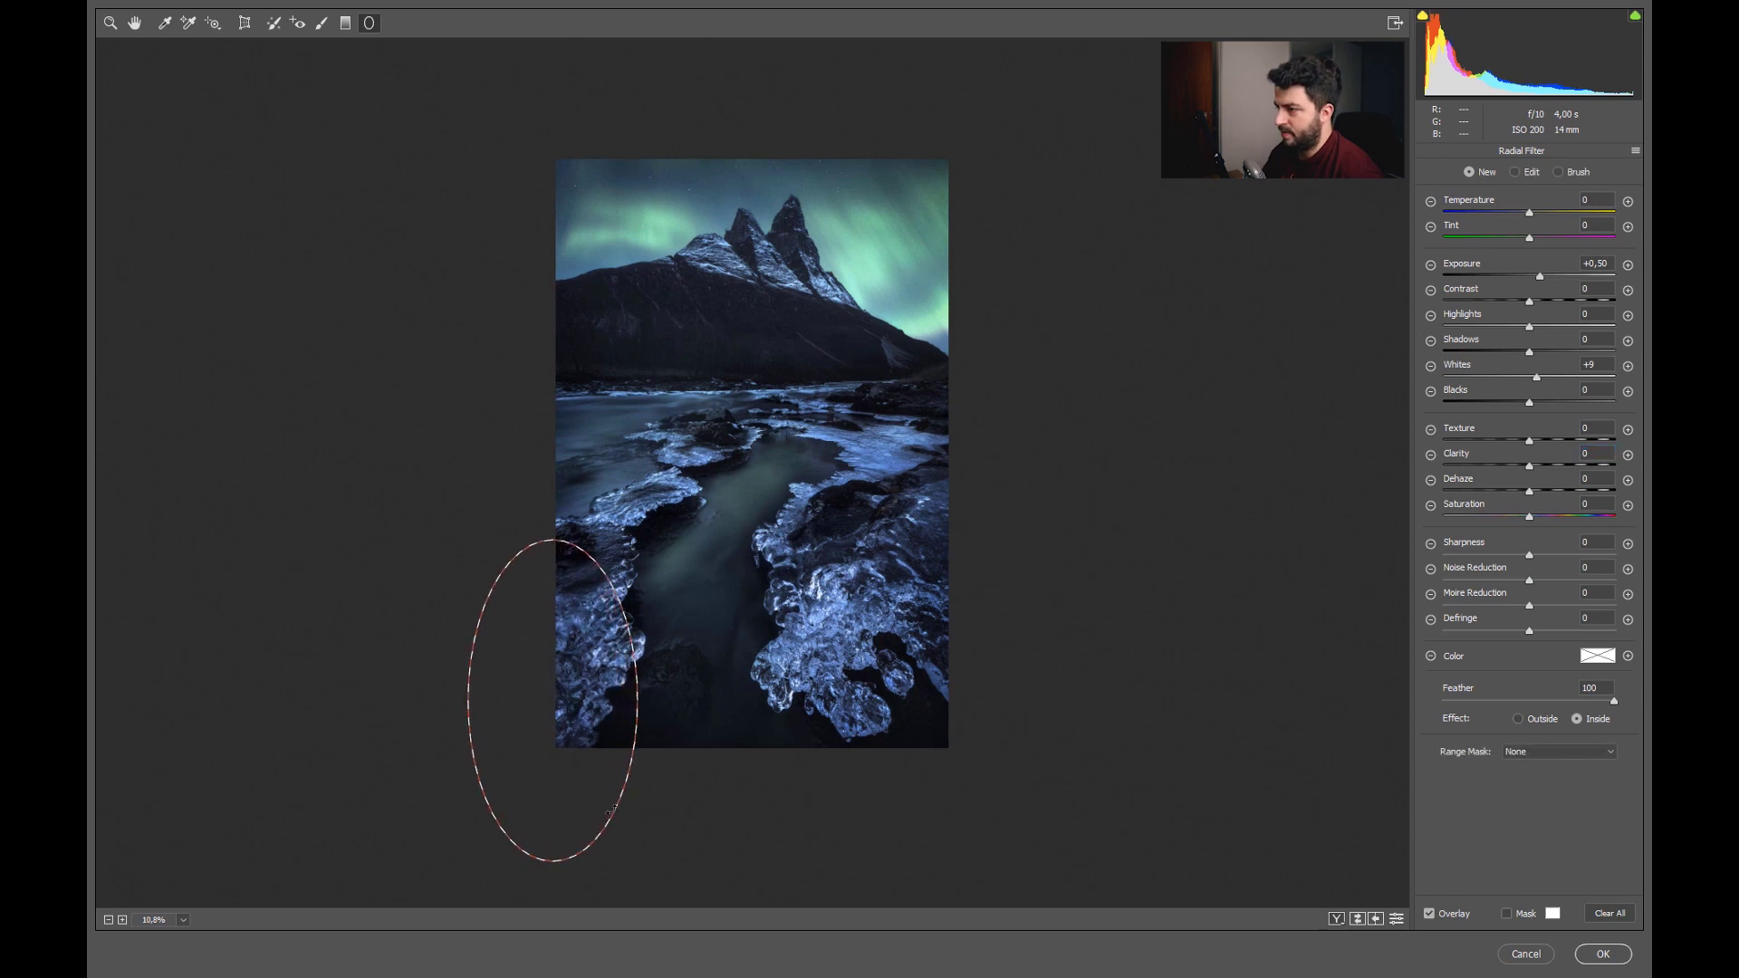
{"action": "left_click_drag", "start_coordinate": [562, 713], "coordinate": [563, 725]}
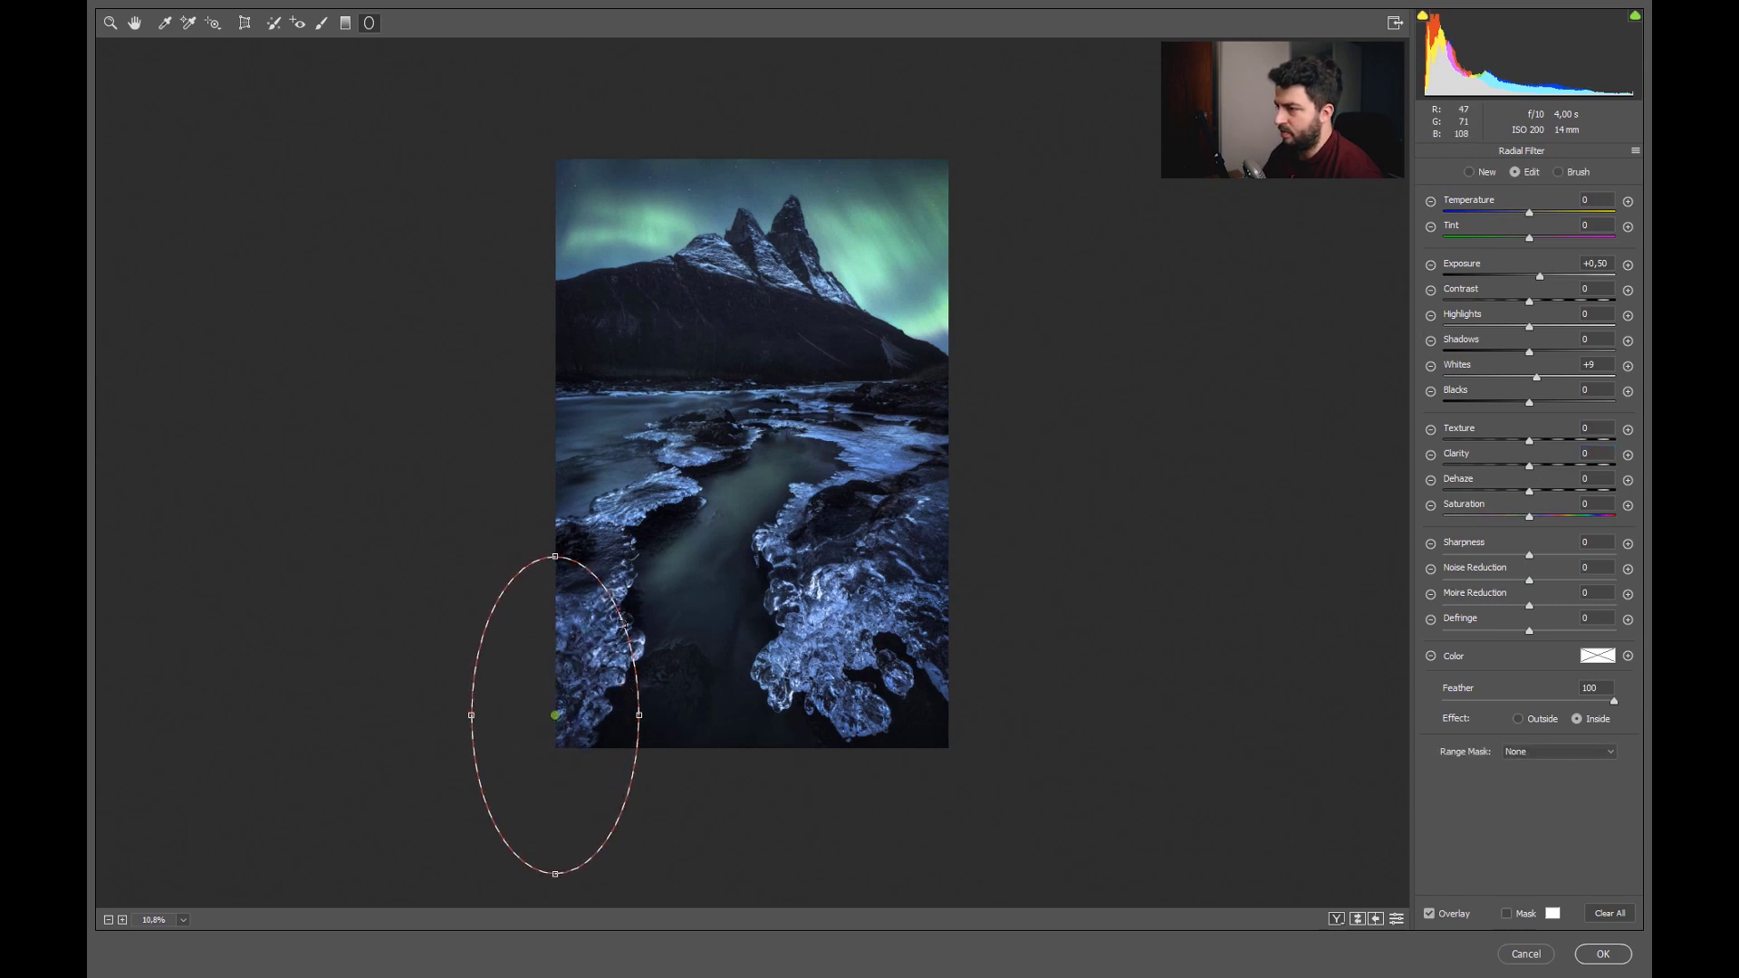
Reposition the lower-left filter over the icy rocks and raise its Exposure to +0.90.
{"action": "left_click", "coordinate": [110, 23]}
{"action": "left_click", "coordinate": [368, 23]}
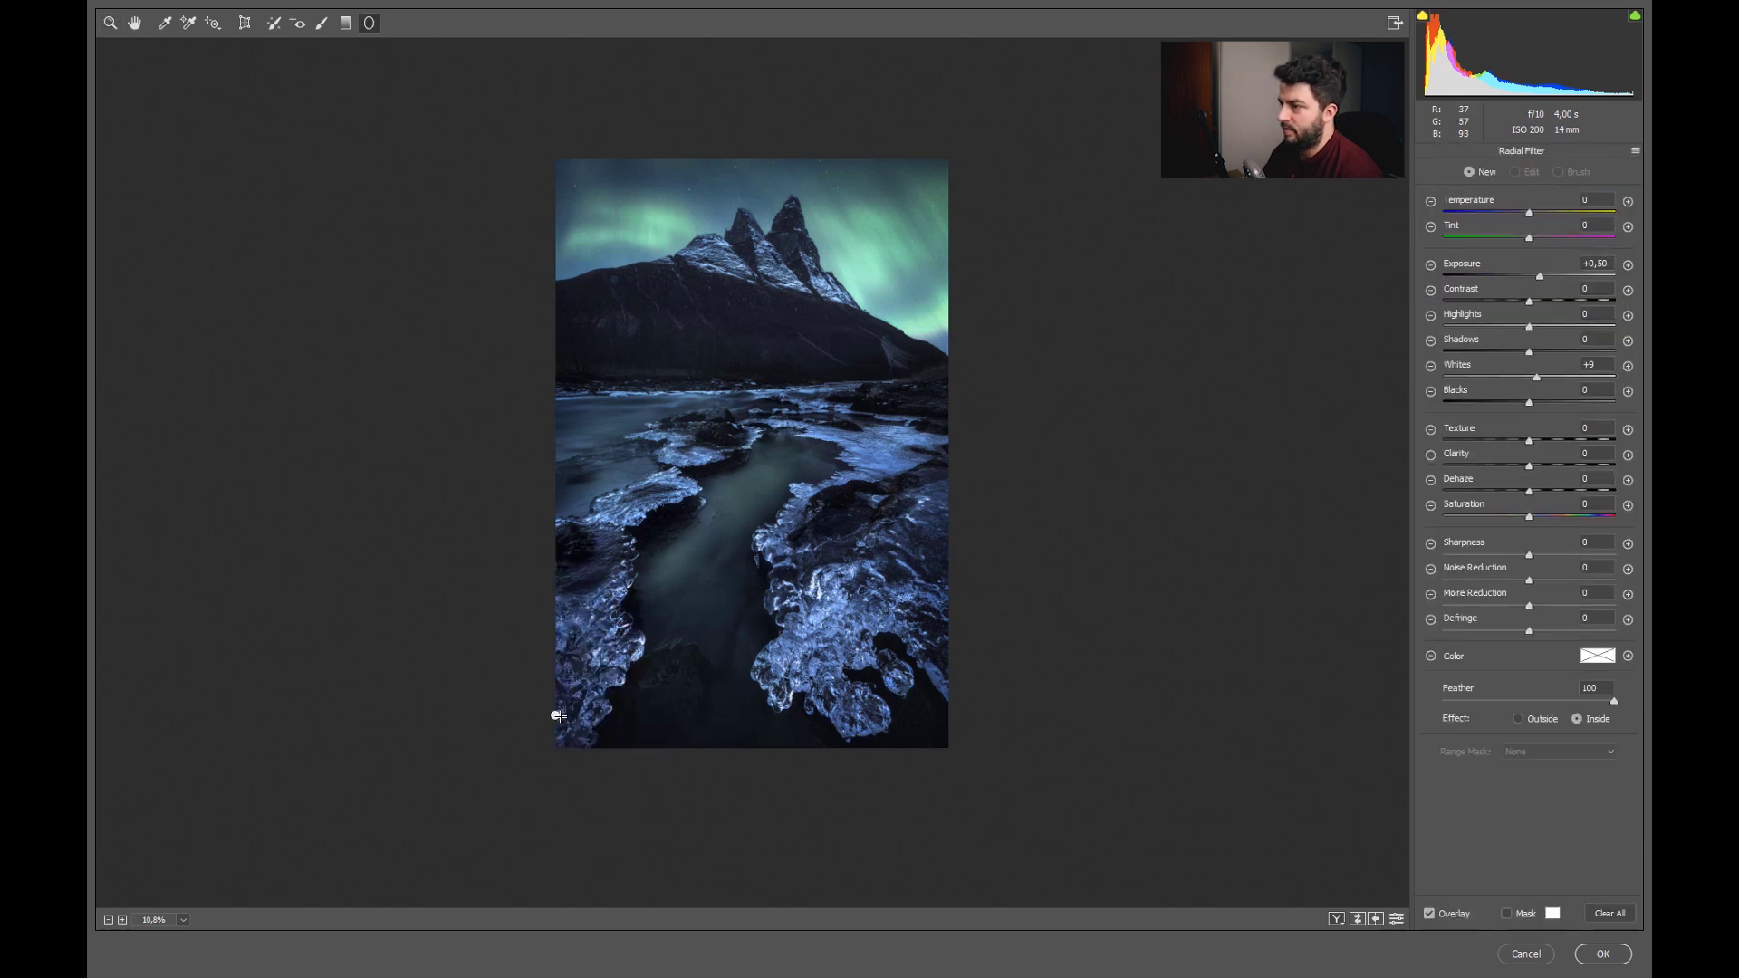
{"action": "left_click", "coordinate": [557, 715]}
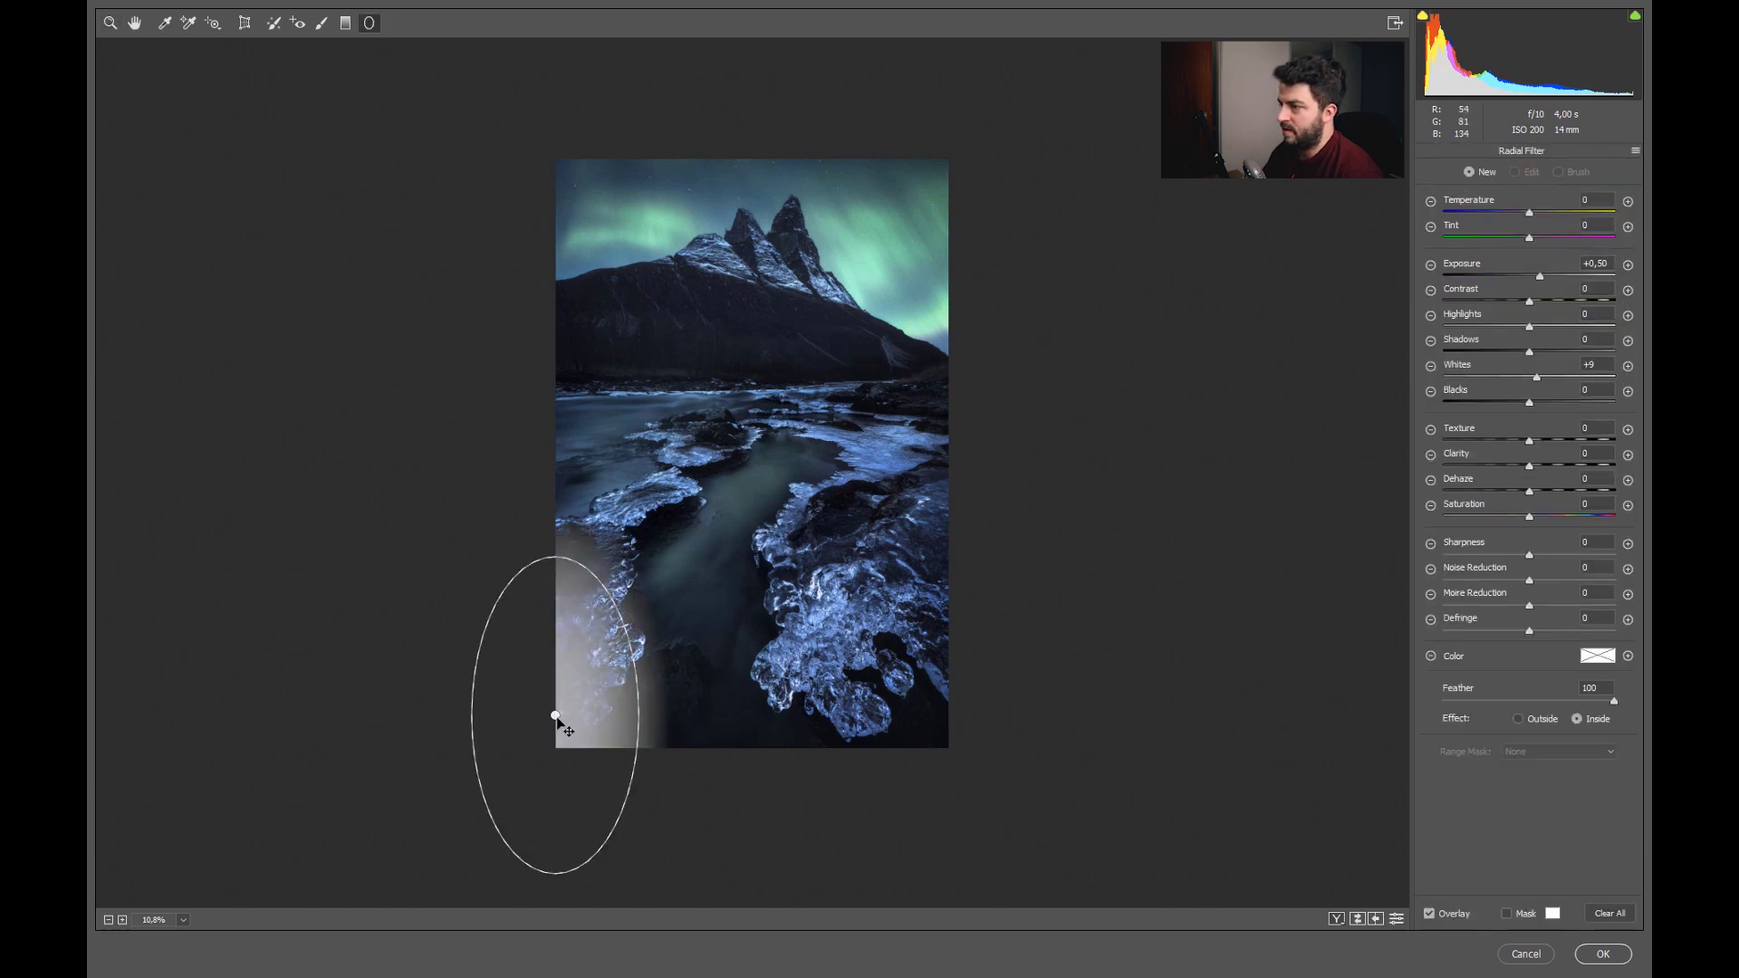
{"action": "left_click_drag", "start_coordinate": [556, 716], "coordinate": [594, 695]}
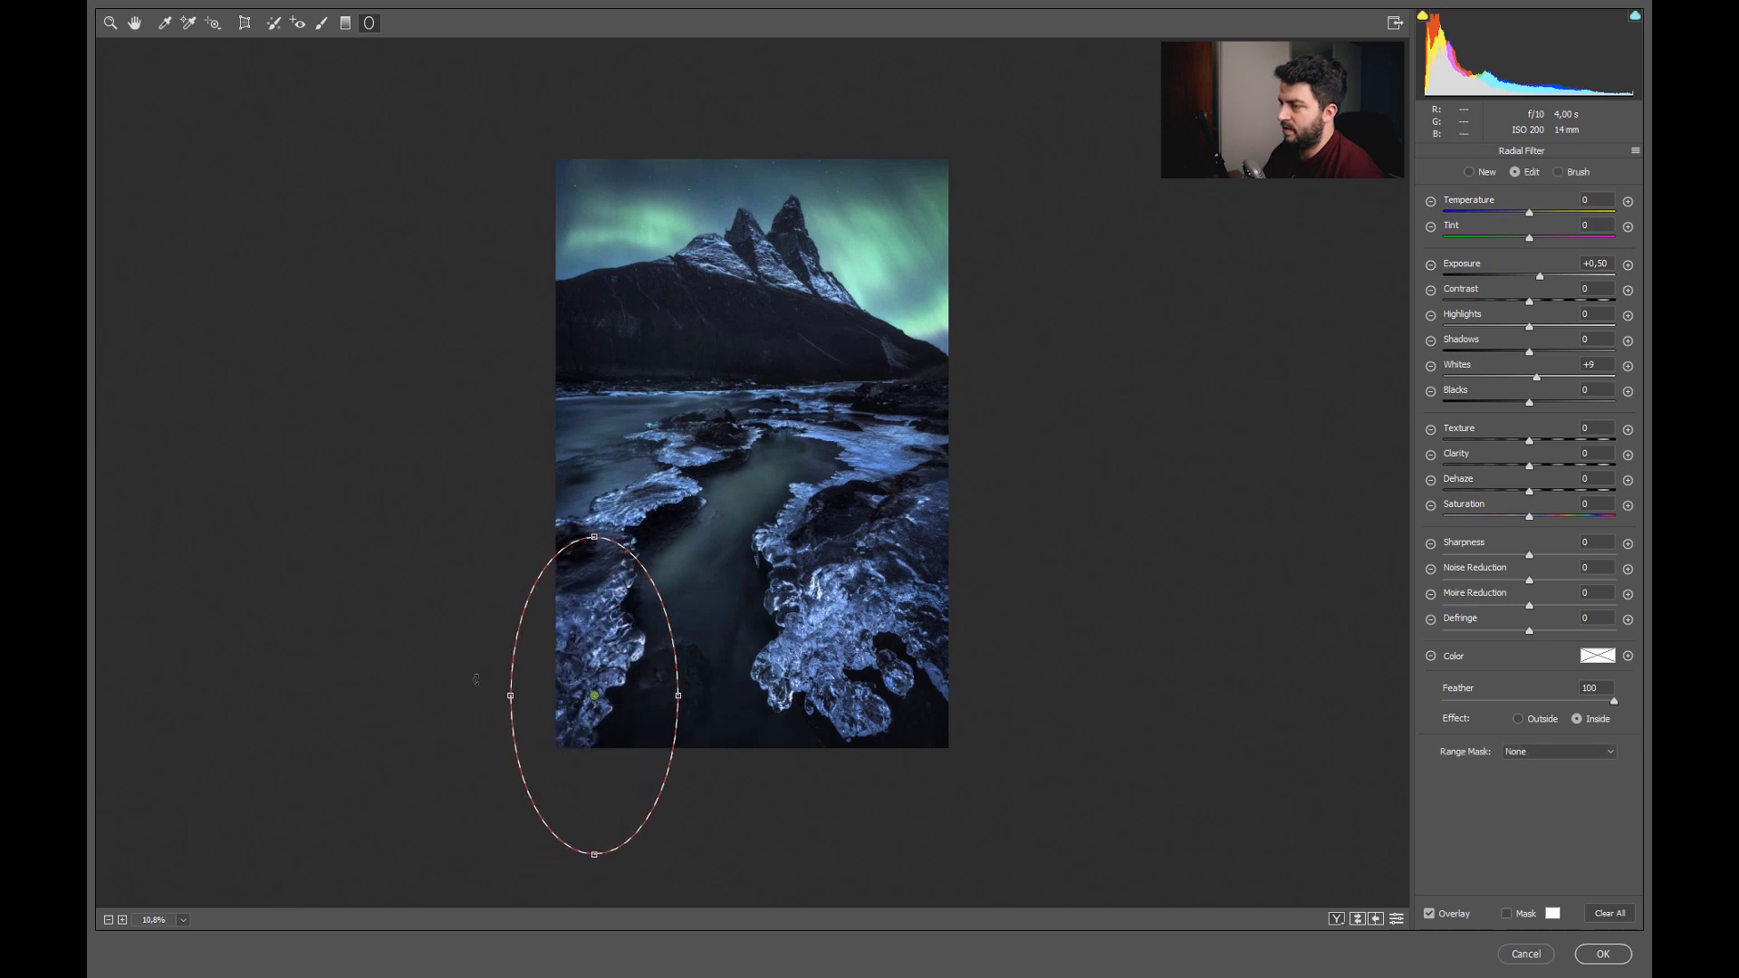
{"action": "left_click", "coordinate": [110, 23]}
{"action": "left_click", "coordinate": [368, 23]}
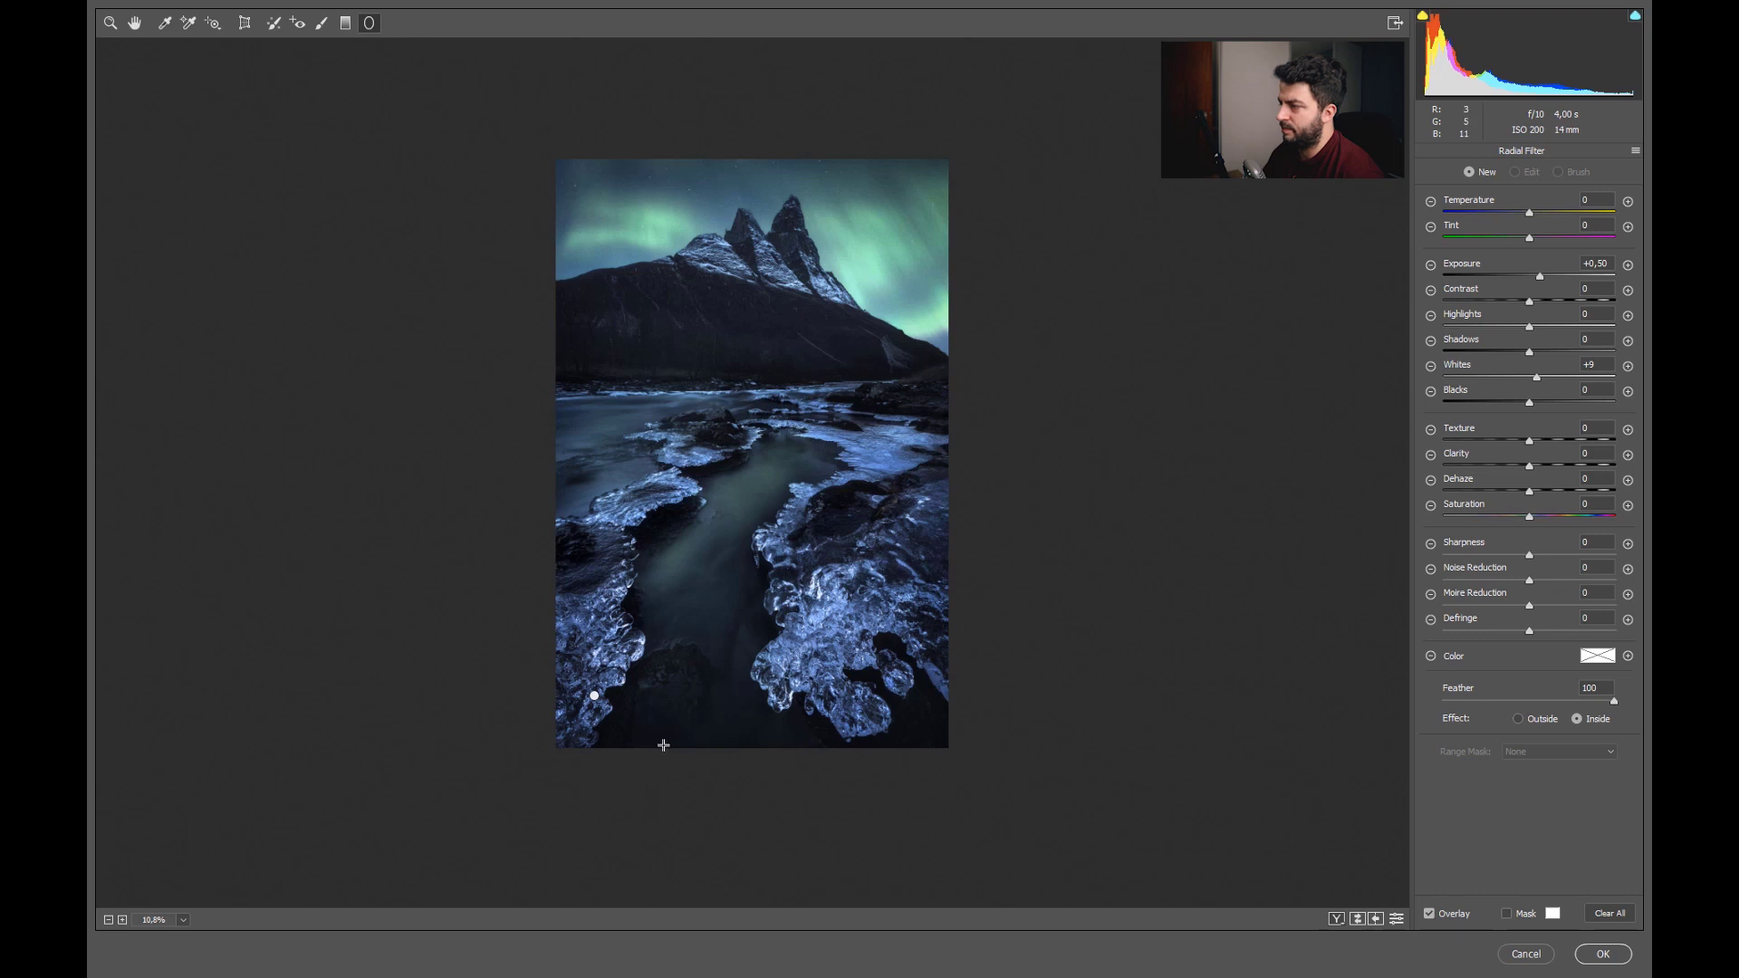
{"action": "left_click_drag", "start_coordinate": [594, 696], "coordinate": [536, 708]}
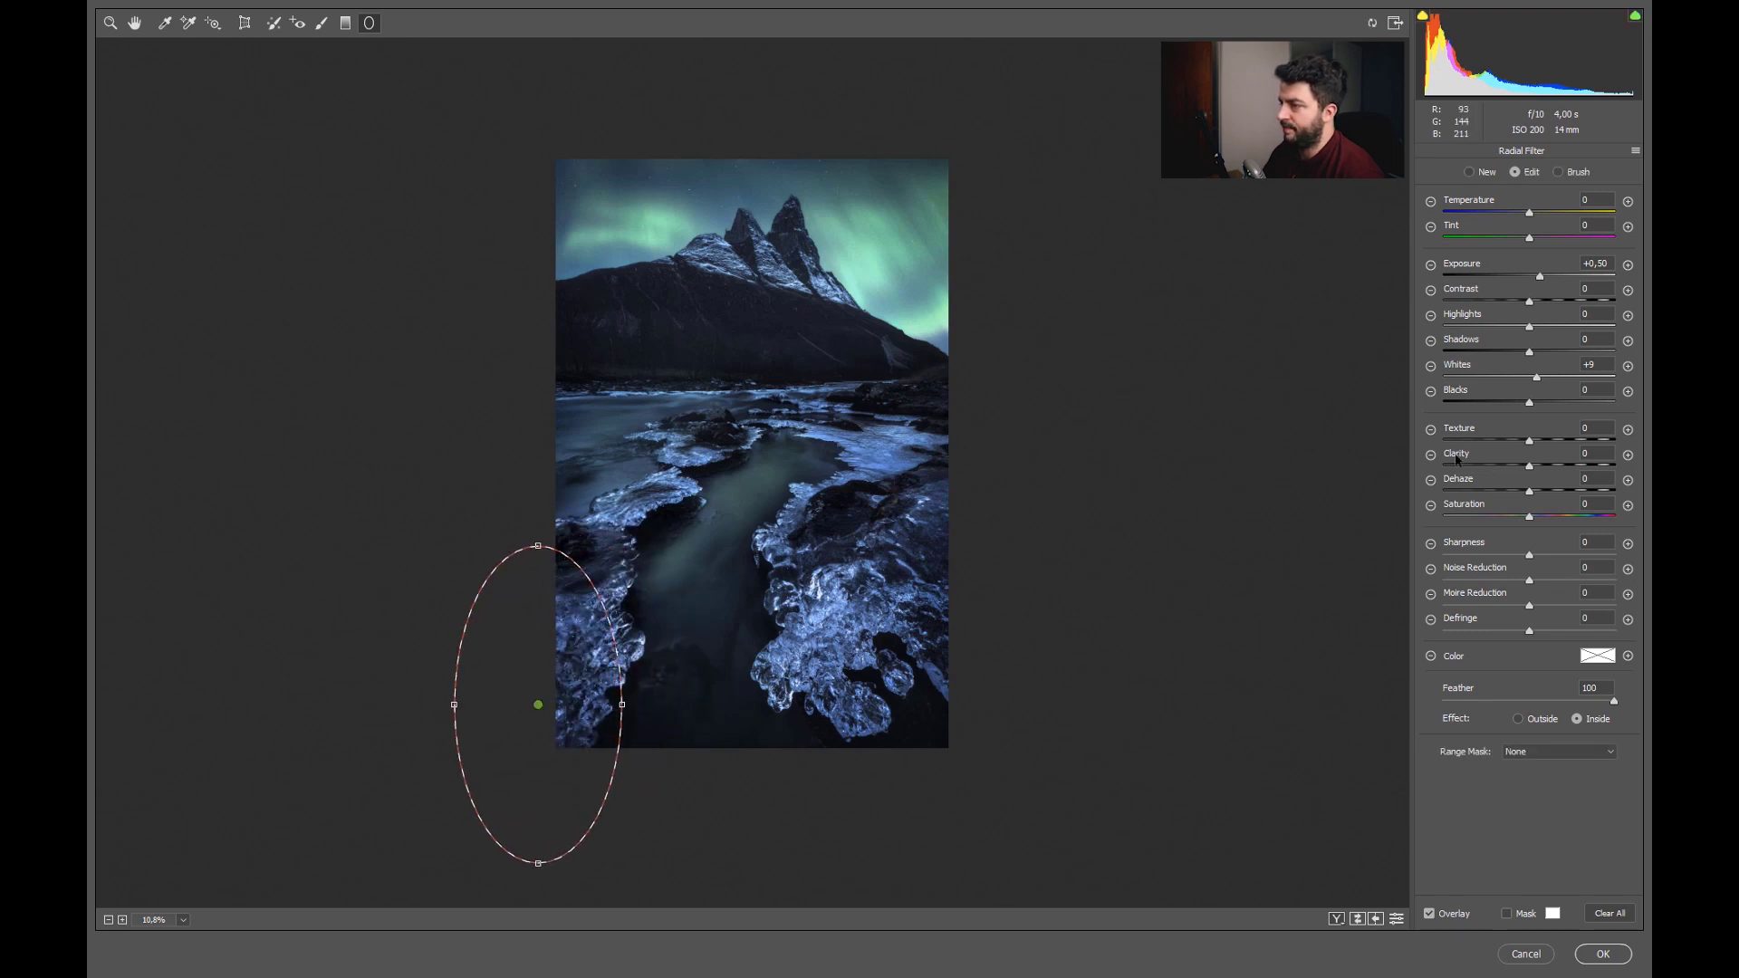
{"action": "left_click_drag", "start_coordinate": [1540, 279], "coordinate": [1559, 271]}
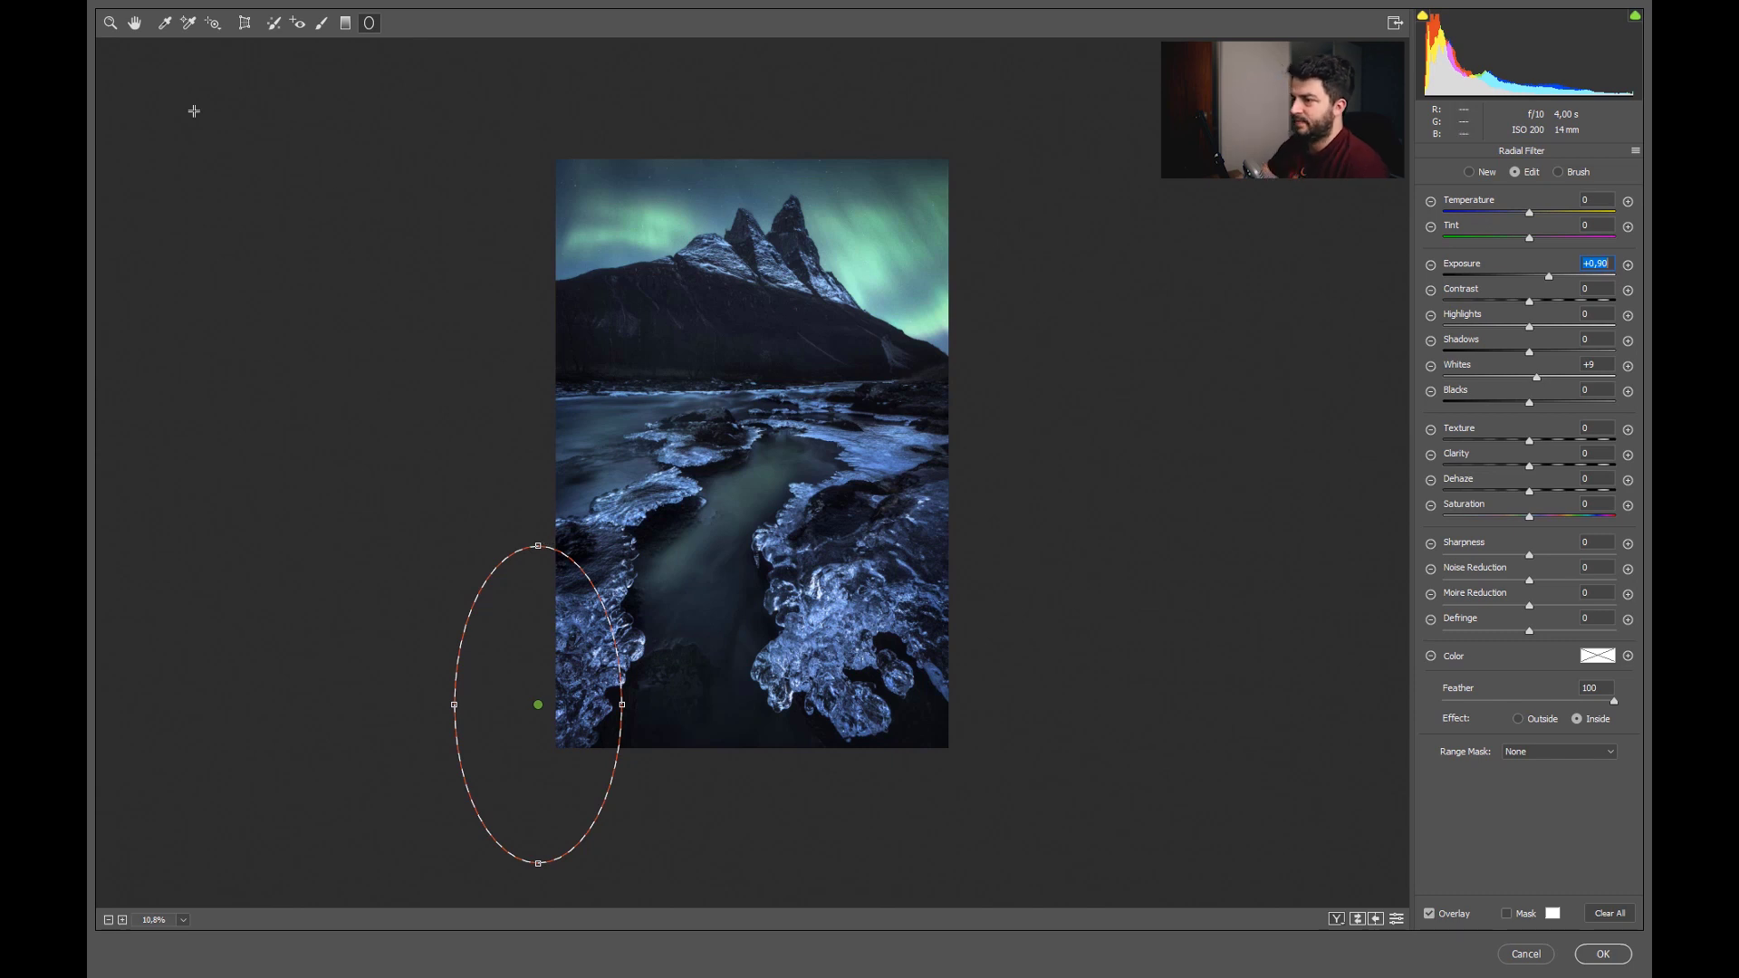
{"action": "left_click", "coordinate": [111, 23]}
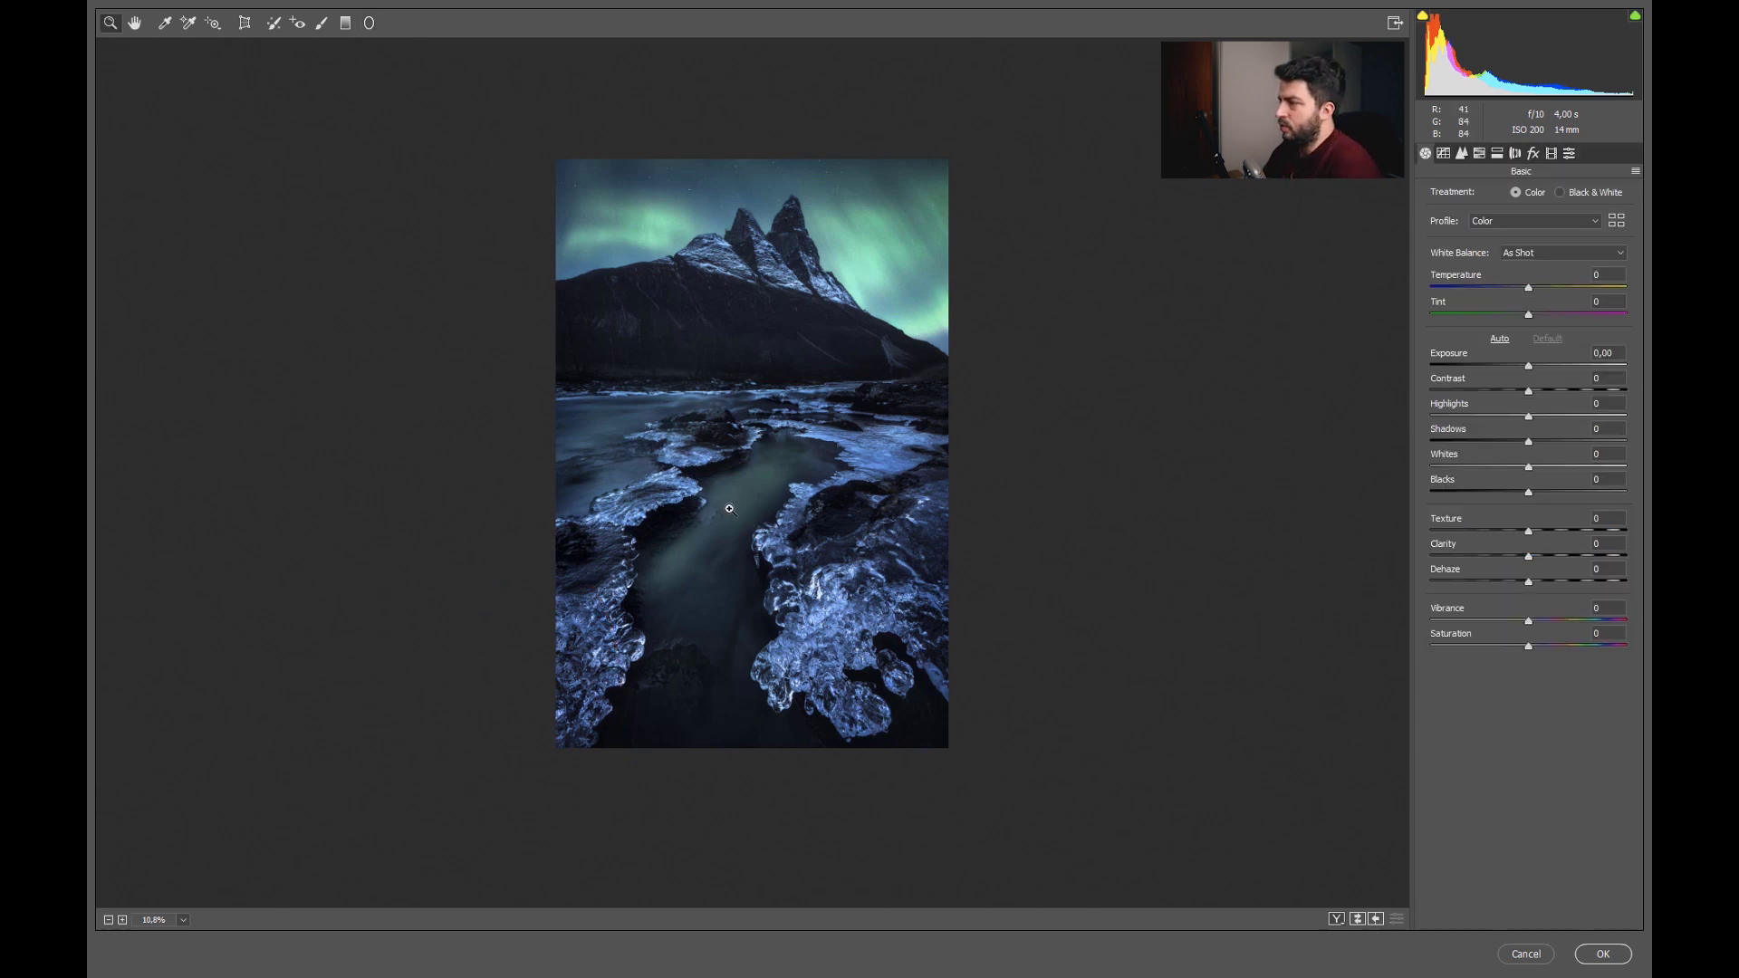
Reset Exposure and Whites to 0 and draw a narrow diagonal radial filter along the river.
{"action": "left_click", "coordinate": [708, 537], "text": "alt"}
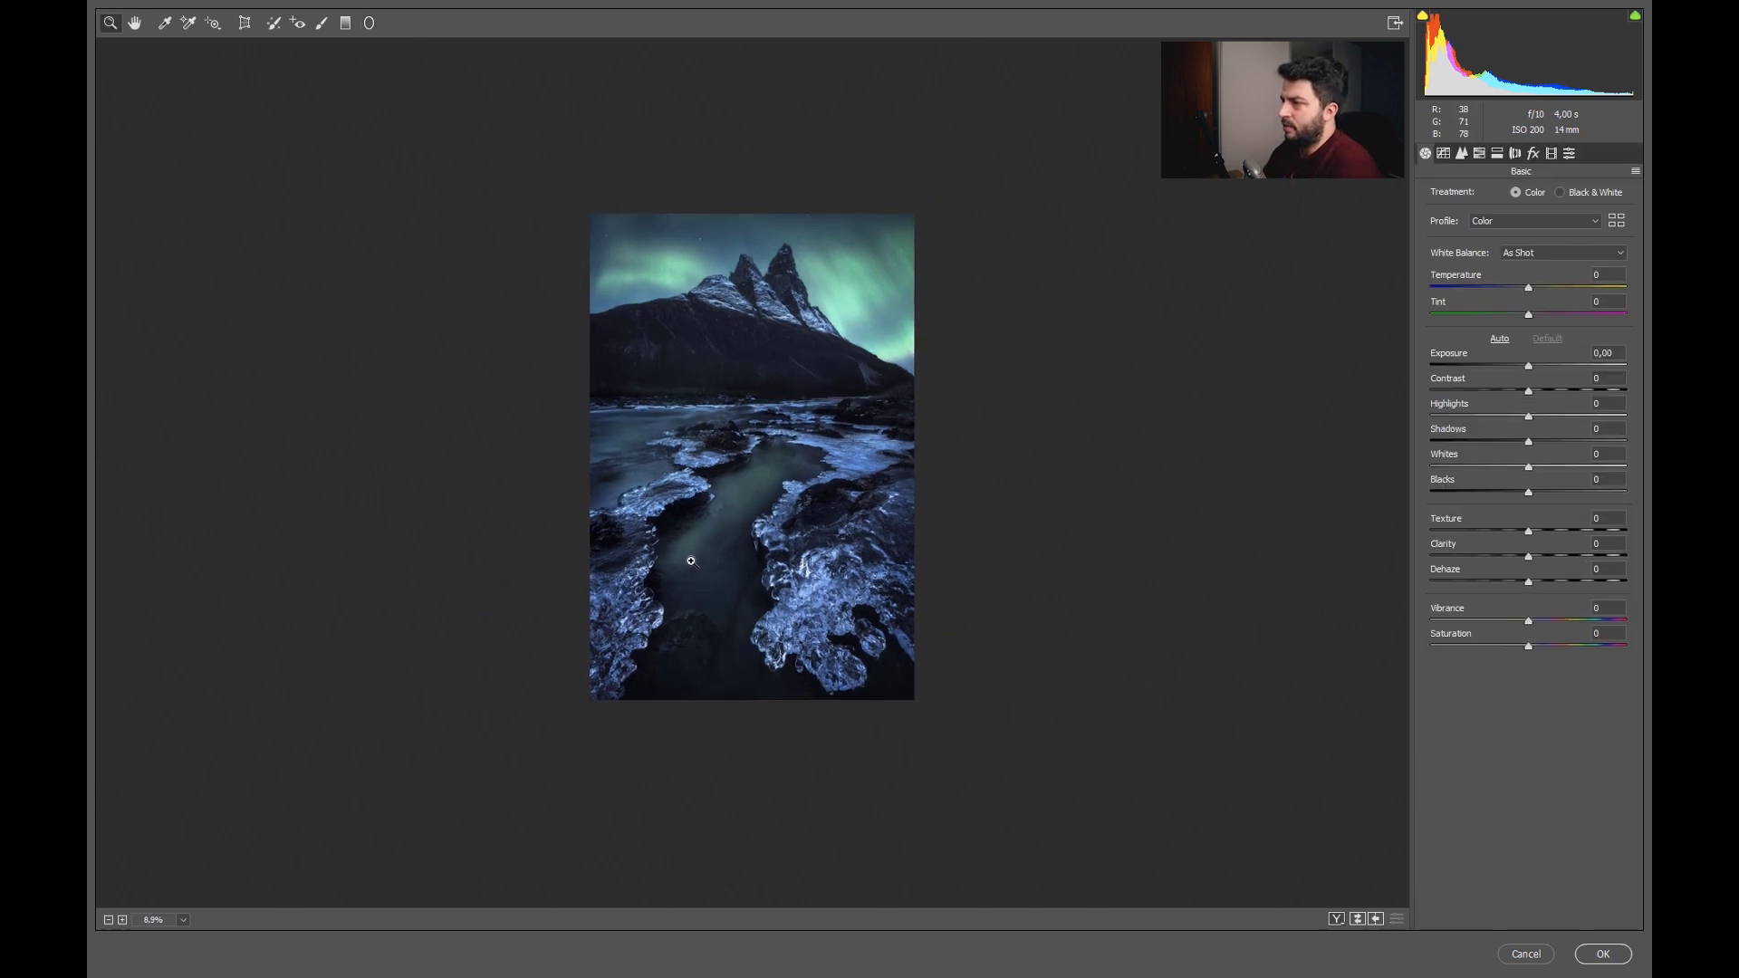
{"action": "left_click", "coordinate": [368, 23]}
{"action": "double_click", "coordinate": [1548, 277]}
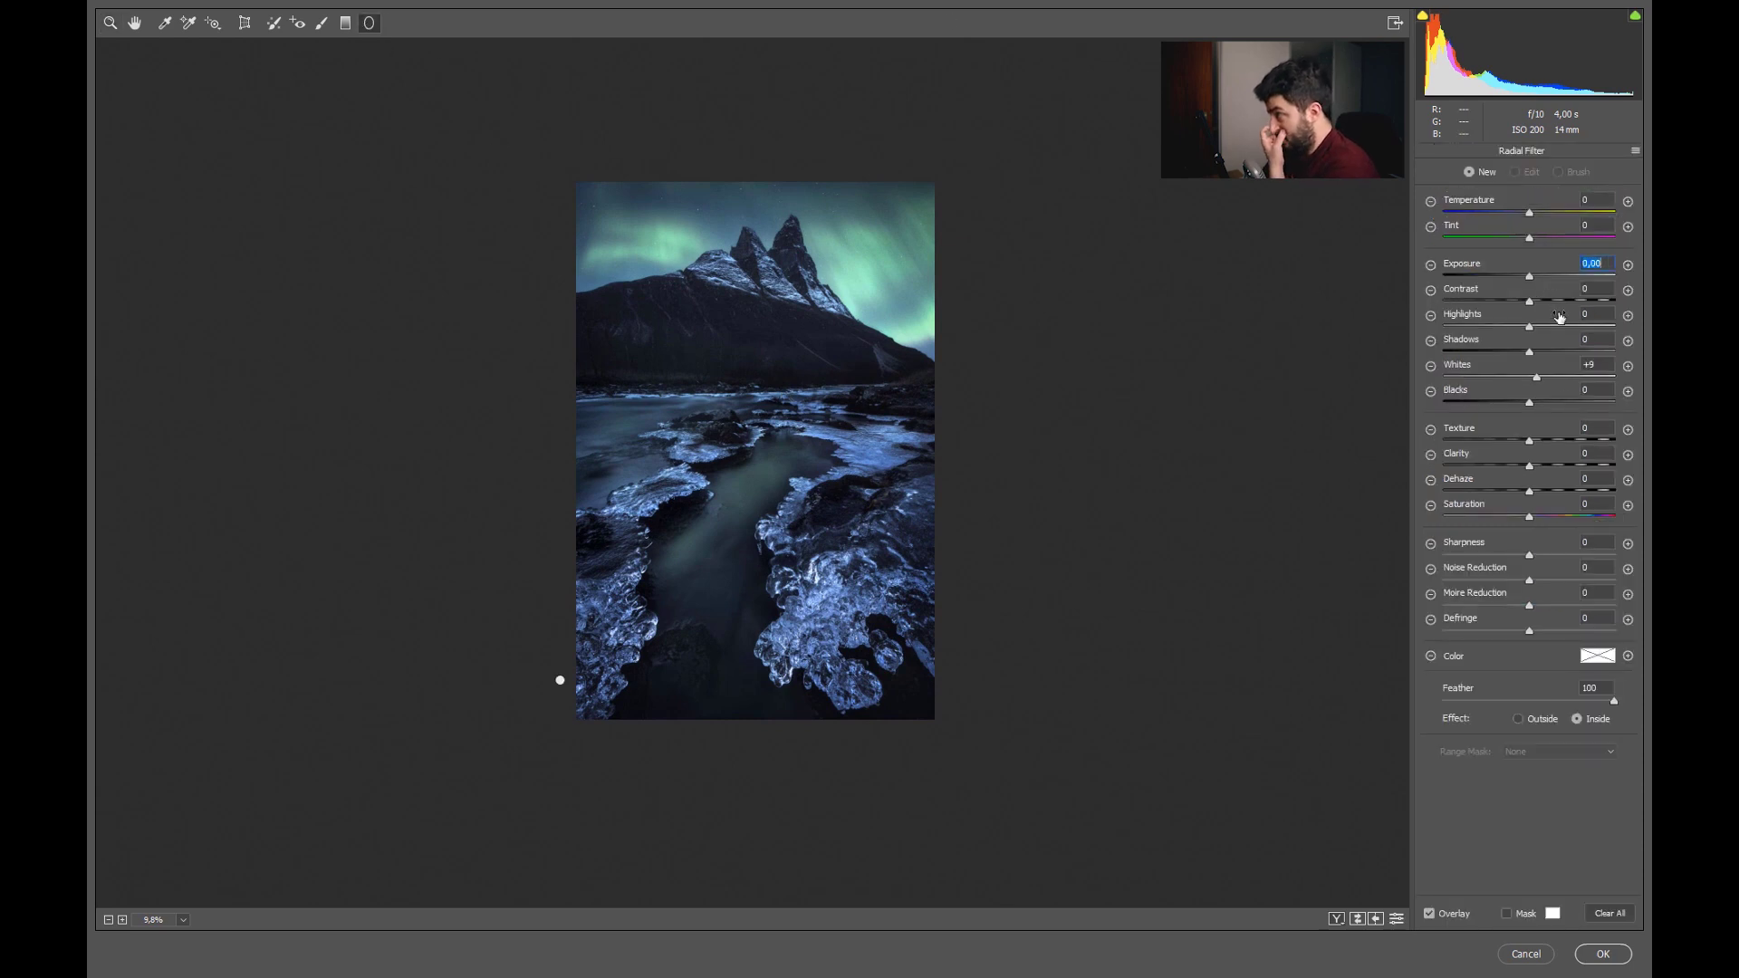
{"action": "double_click", "coordinate": [1536, 378]}
{"action": "left_click_drag", "start_coordinate": [722, 569], "coordinate": [779, 710]}
{"action": "left_click_drag", "start_coordinate": [558, 682], "coordinate": [647, 621]}
{"action": "left_click_drag", "start_coordinate": [649, 534], "coordinate": [658, 526]}
{"action": "left_click_drag", "start_coordinate": [677, 725], "coordinate": [625, 757]}
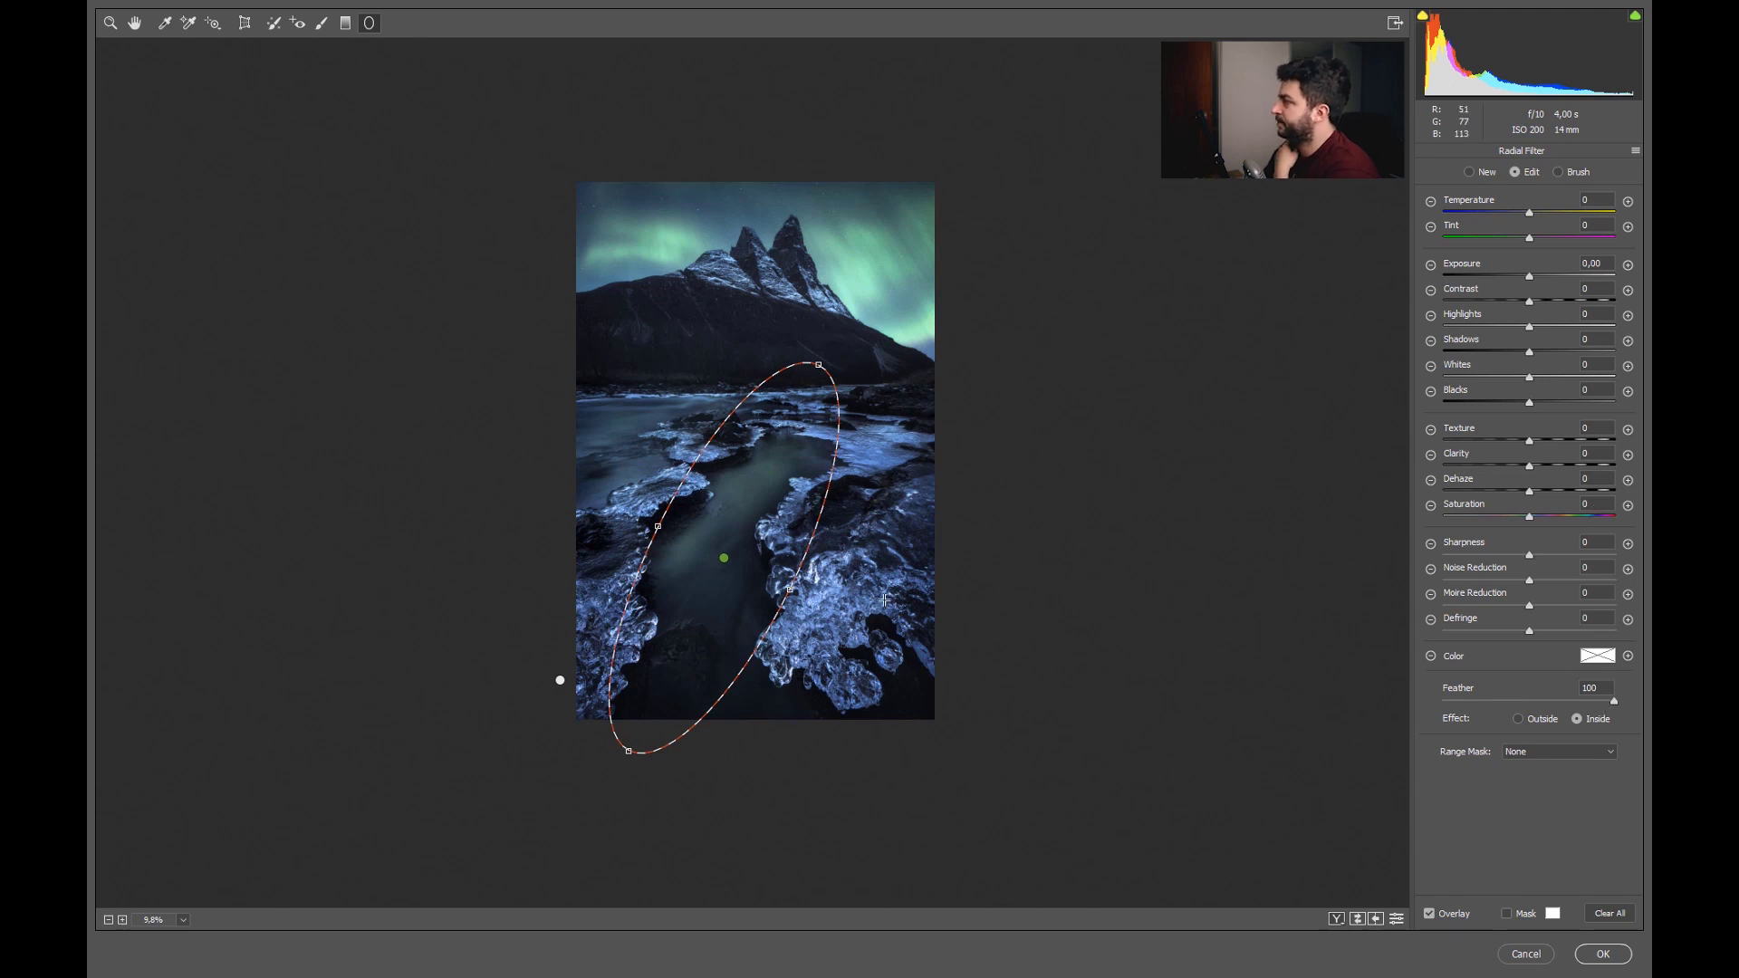
Tint the river filter pale green (Hue 92, Saturation 36) and narrow it further along the channel.
{"action": "left_click", "coordinate": [1597, 656]}
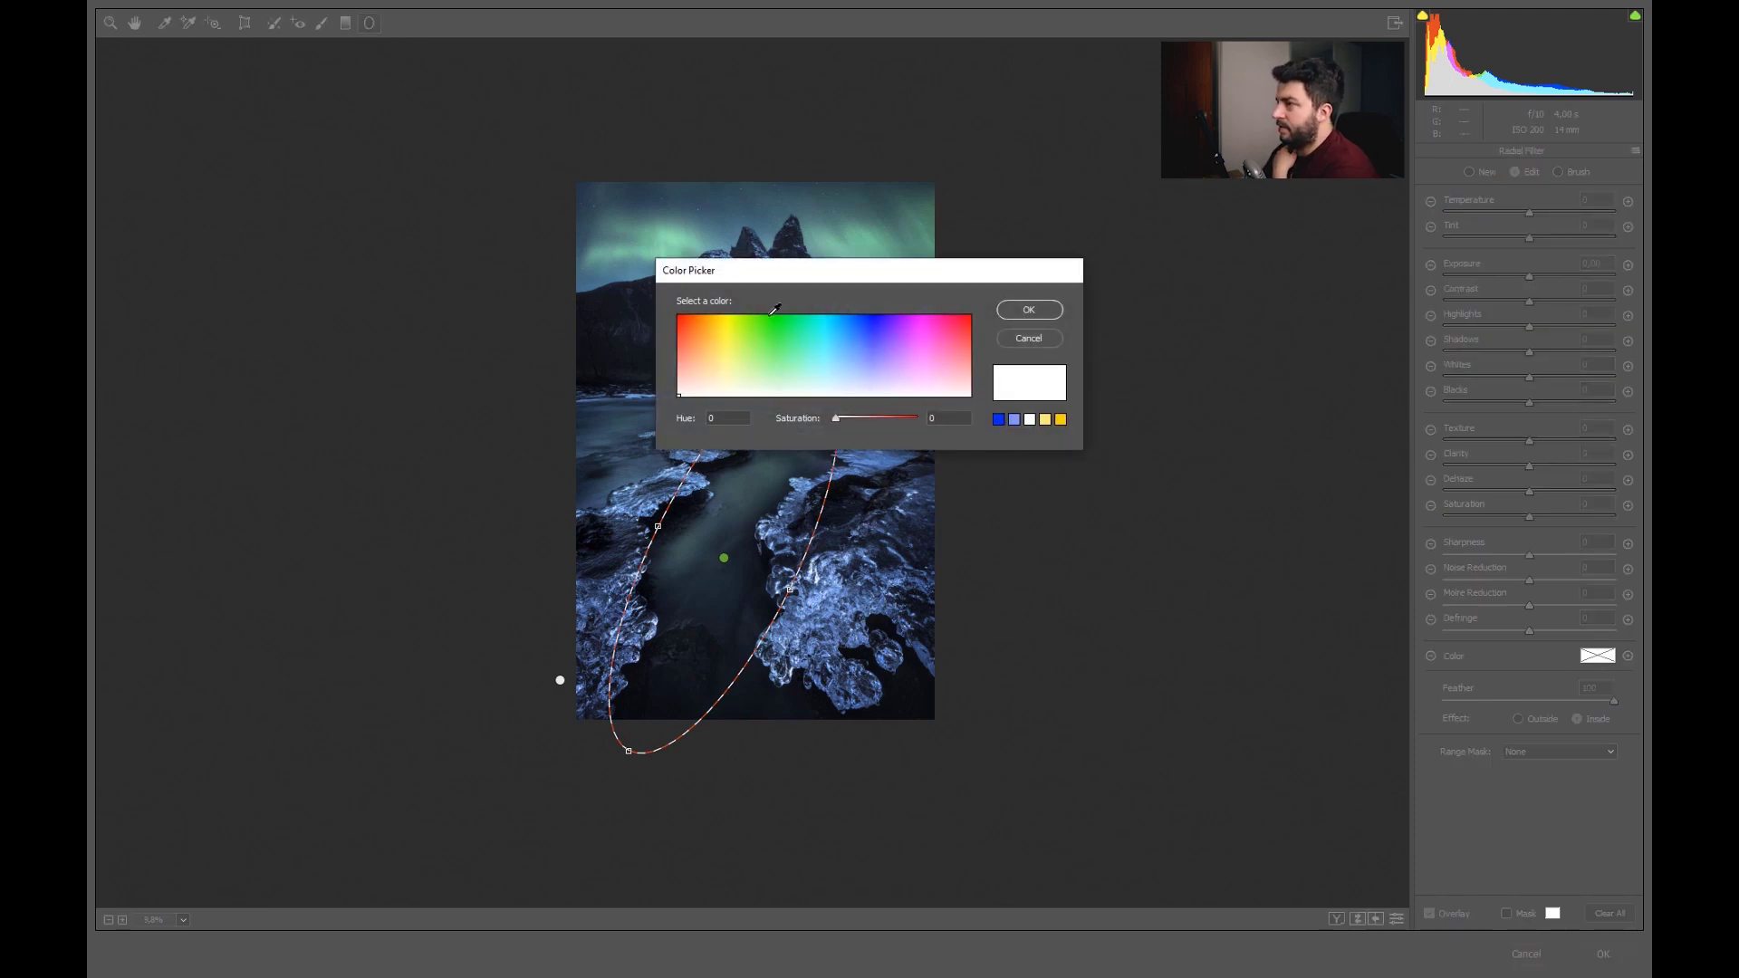
{"action": "left_click_drag", "start_coordinate": [747, 317], "coordinate": [753, 329]}
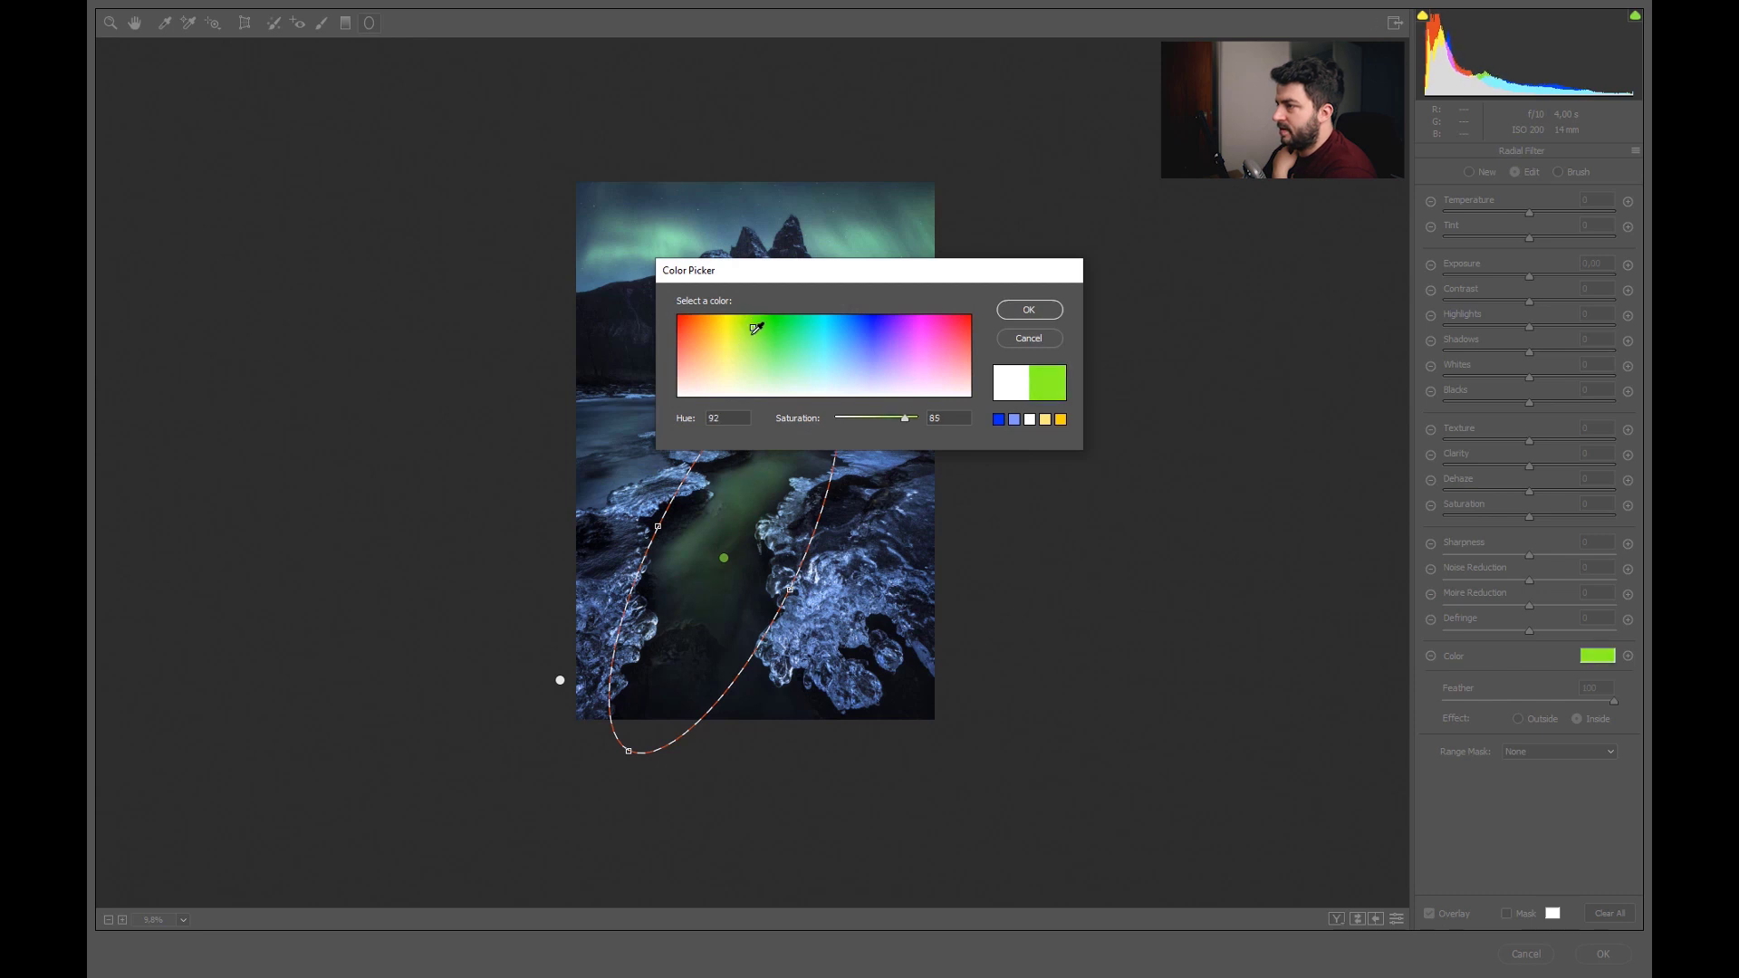
{"action": "left_click", "coordinate": [1029, 311]}
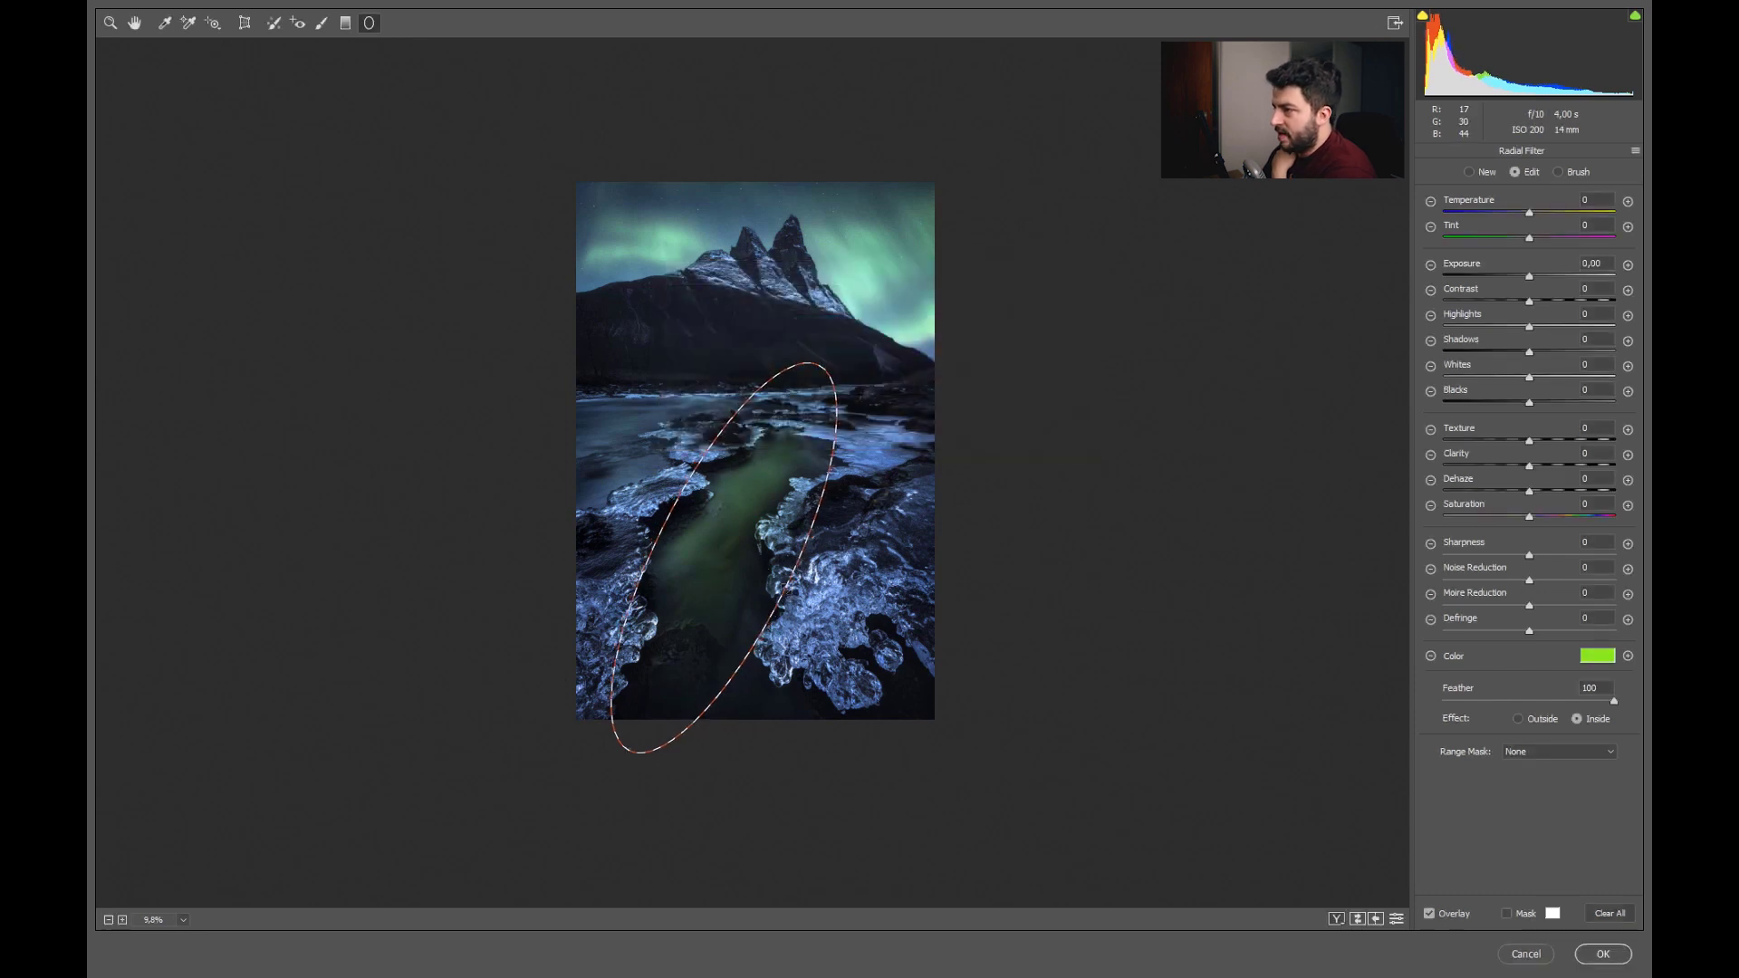
{"action": "left_click_drag", "start_coordinate": [817, 365], "coordinate": [777, 426]}
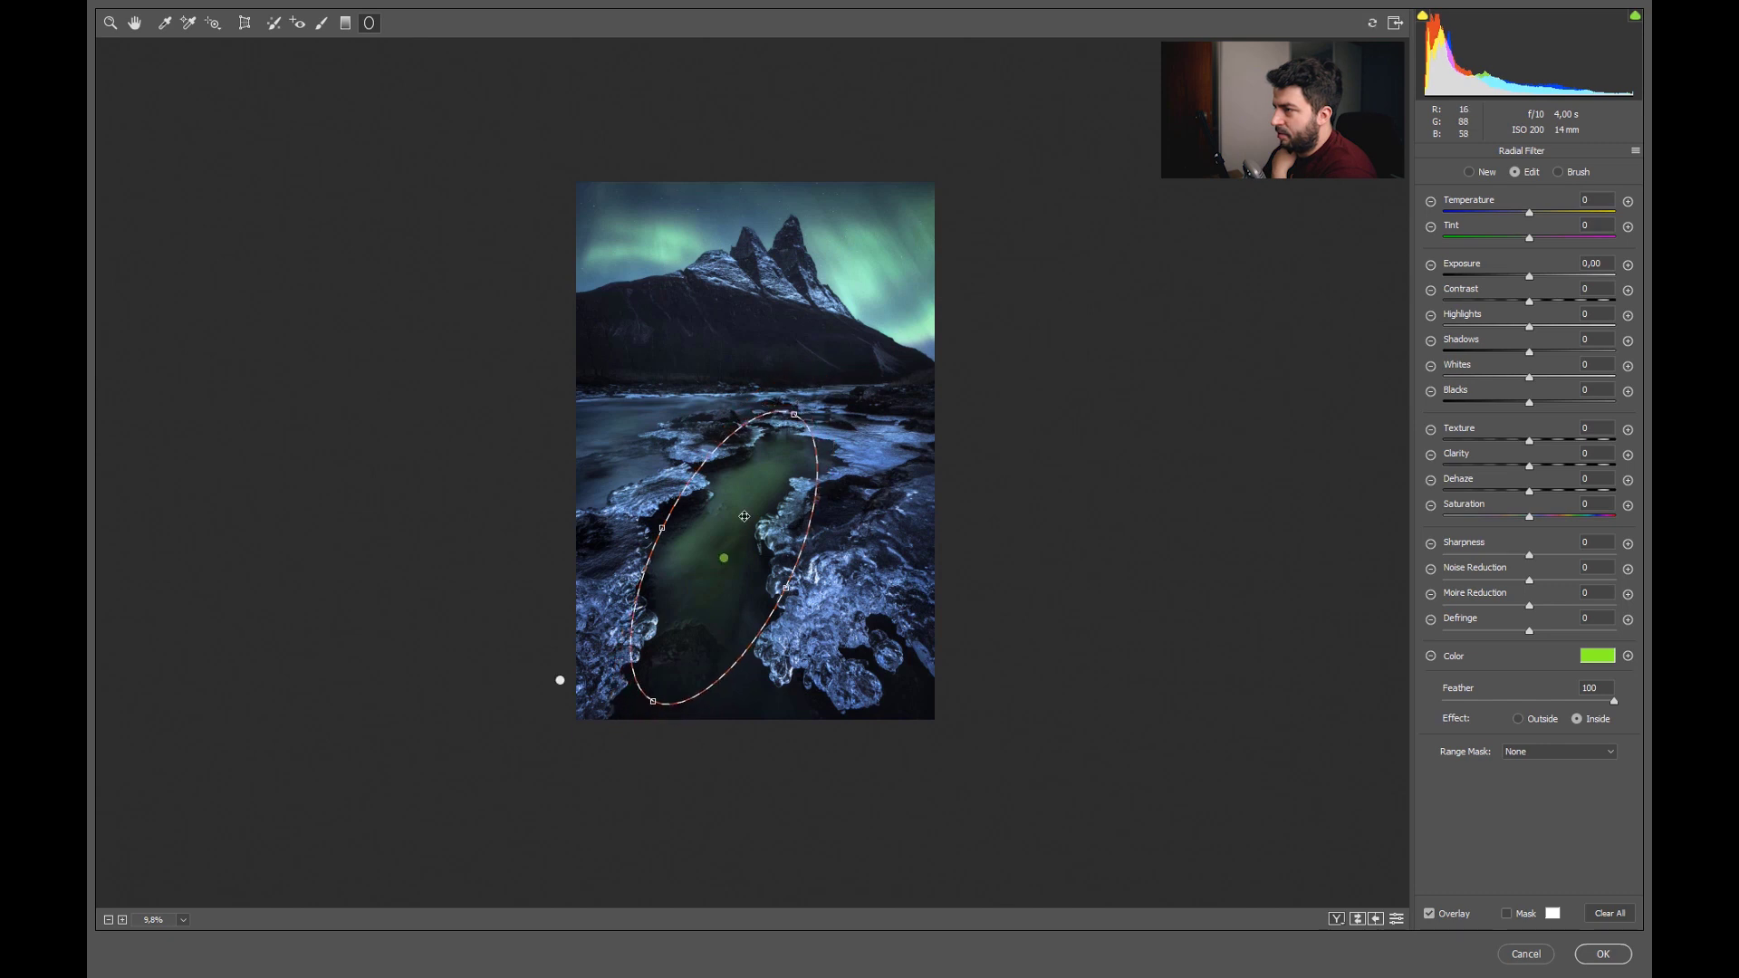
{"action": "left_click_drag", "start_coordinate": [559, 680], "coordinate": [753, 582]}
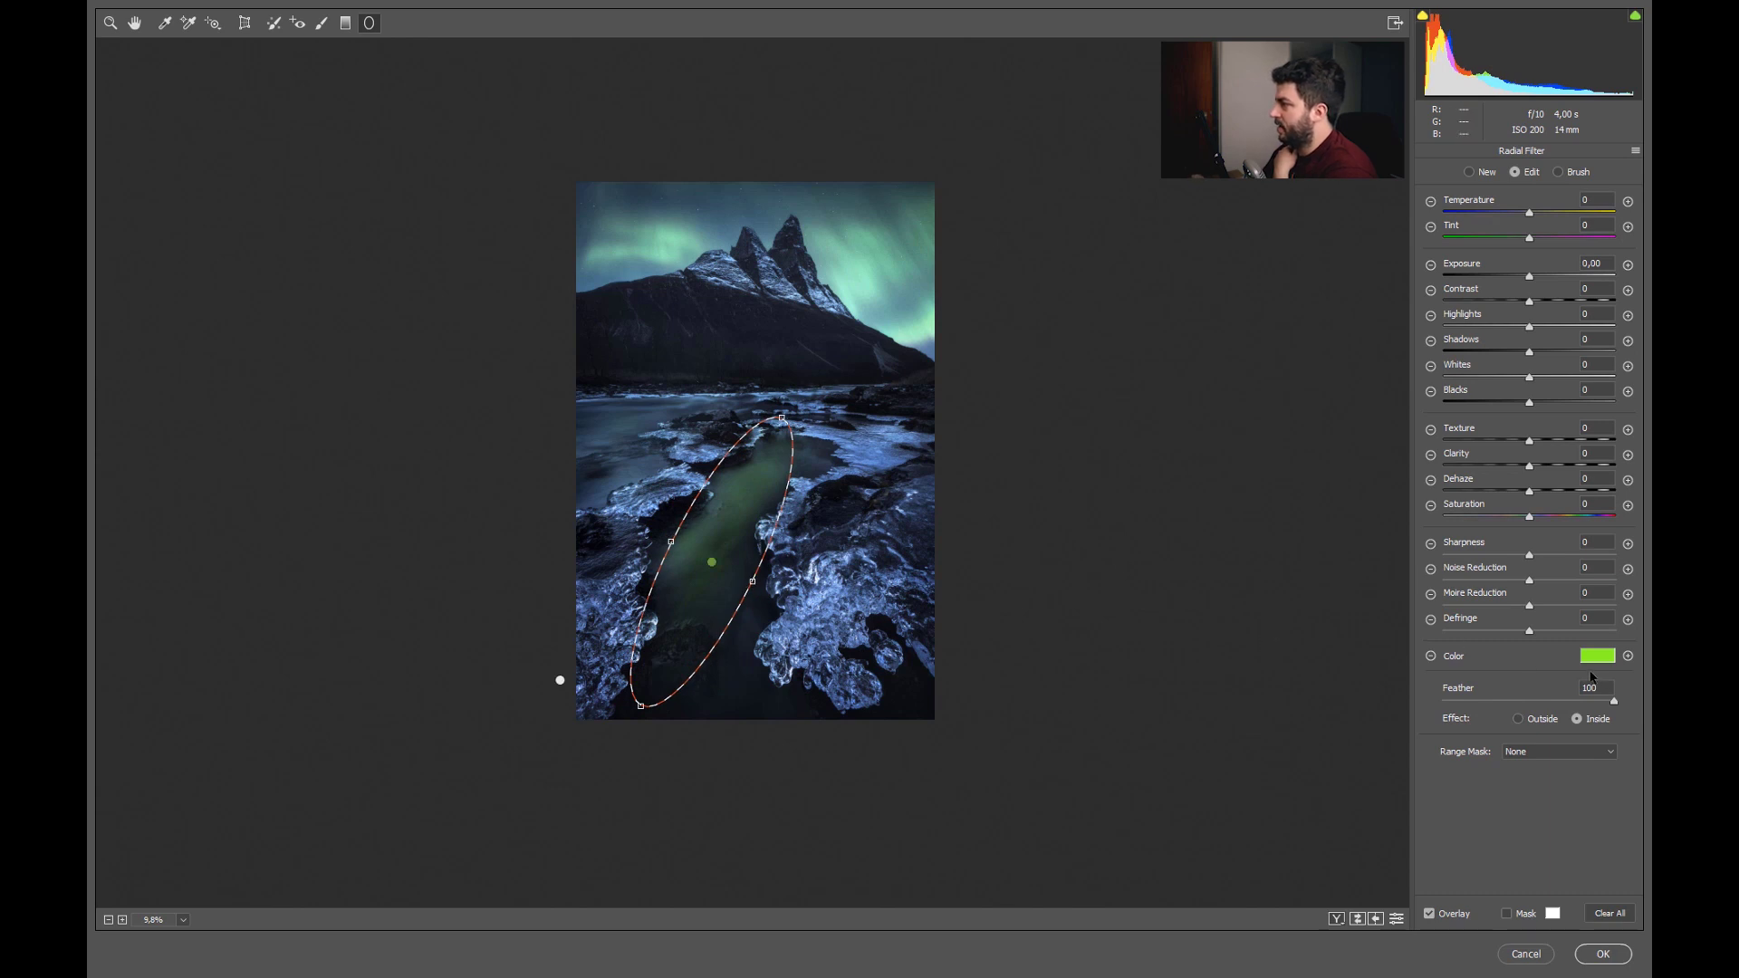
{"action": "left_click", "coordinate": [1598, 661]}
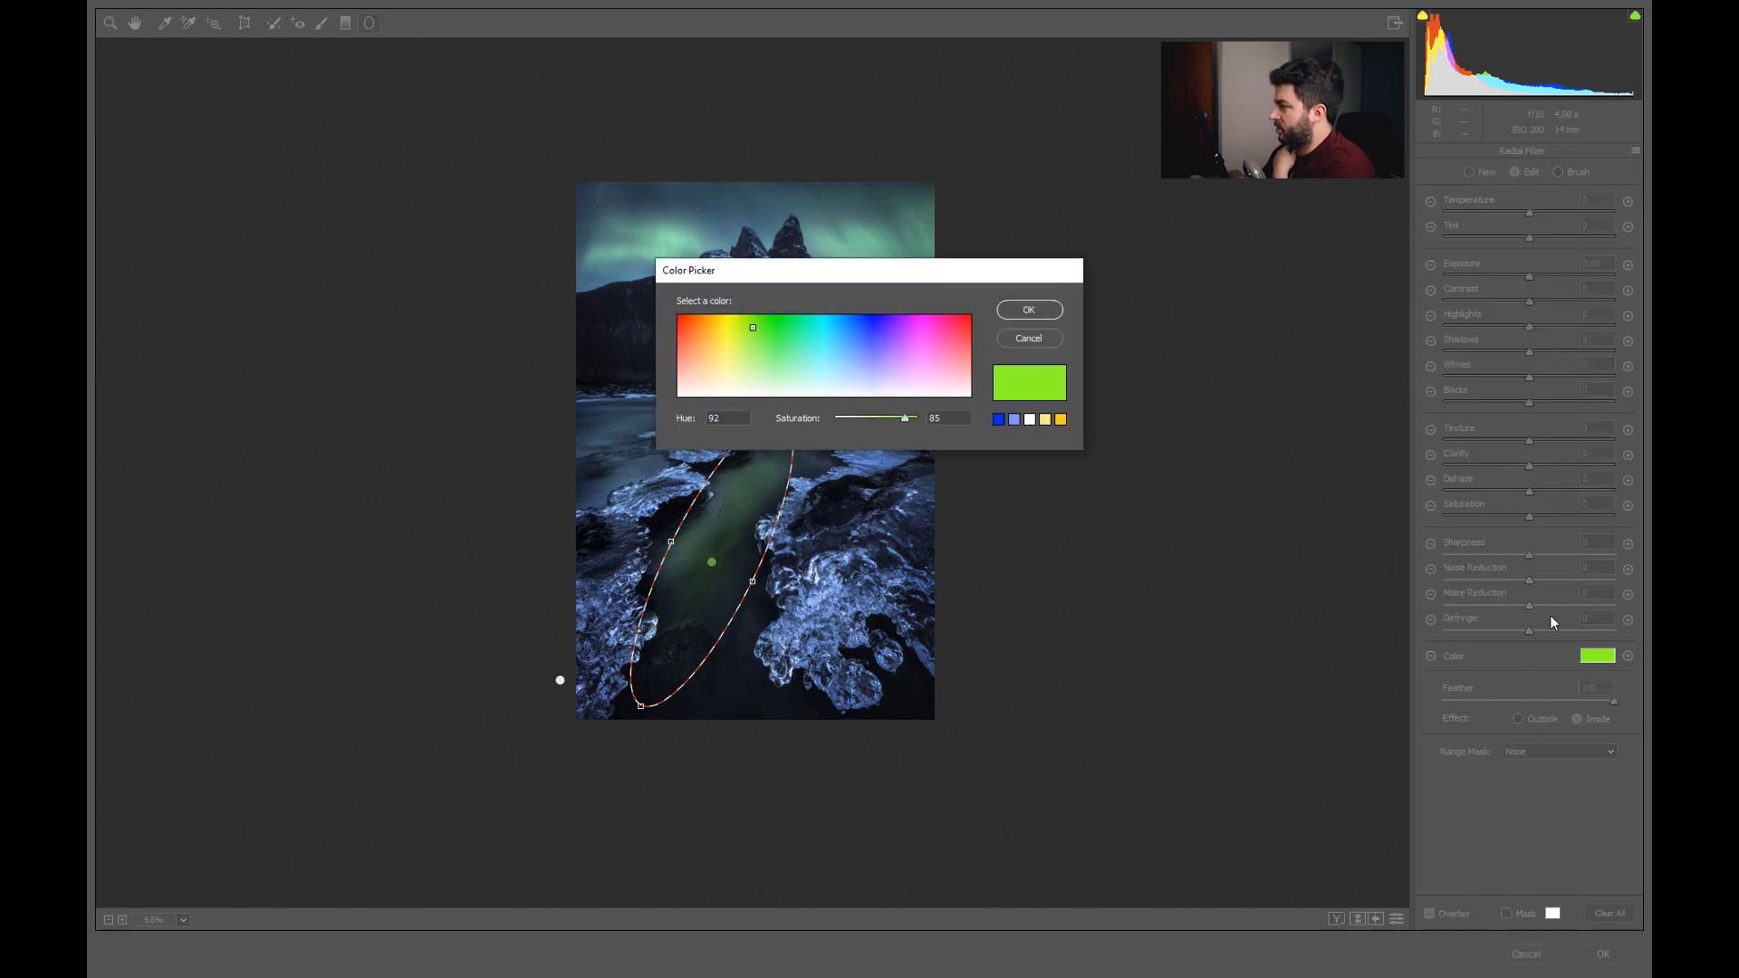
{"action": "left_click", "coordinate": [875, 417]}
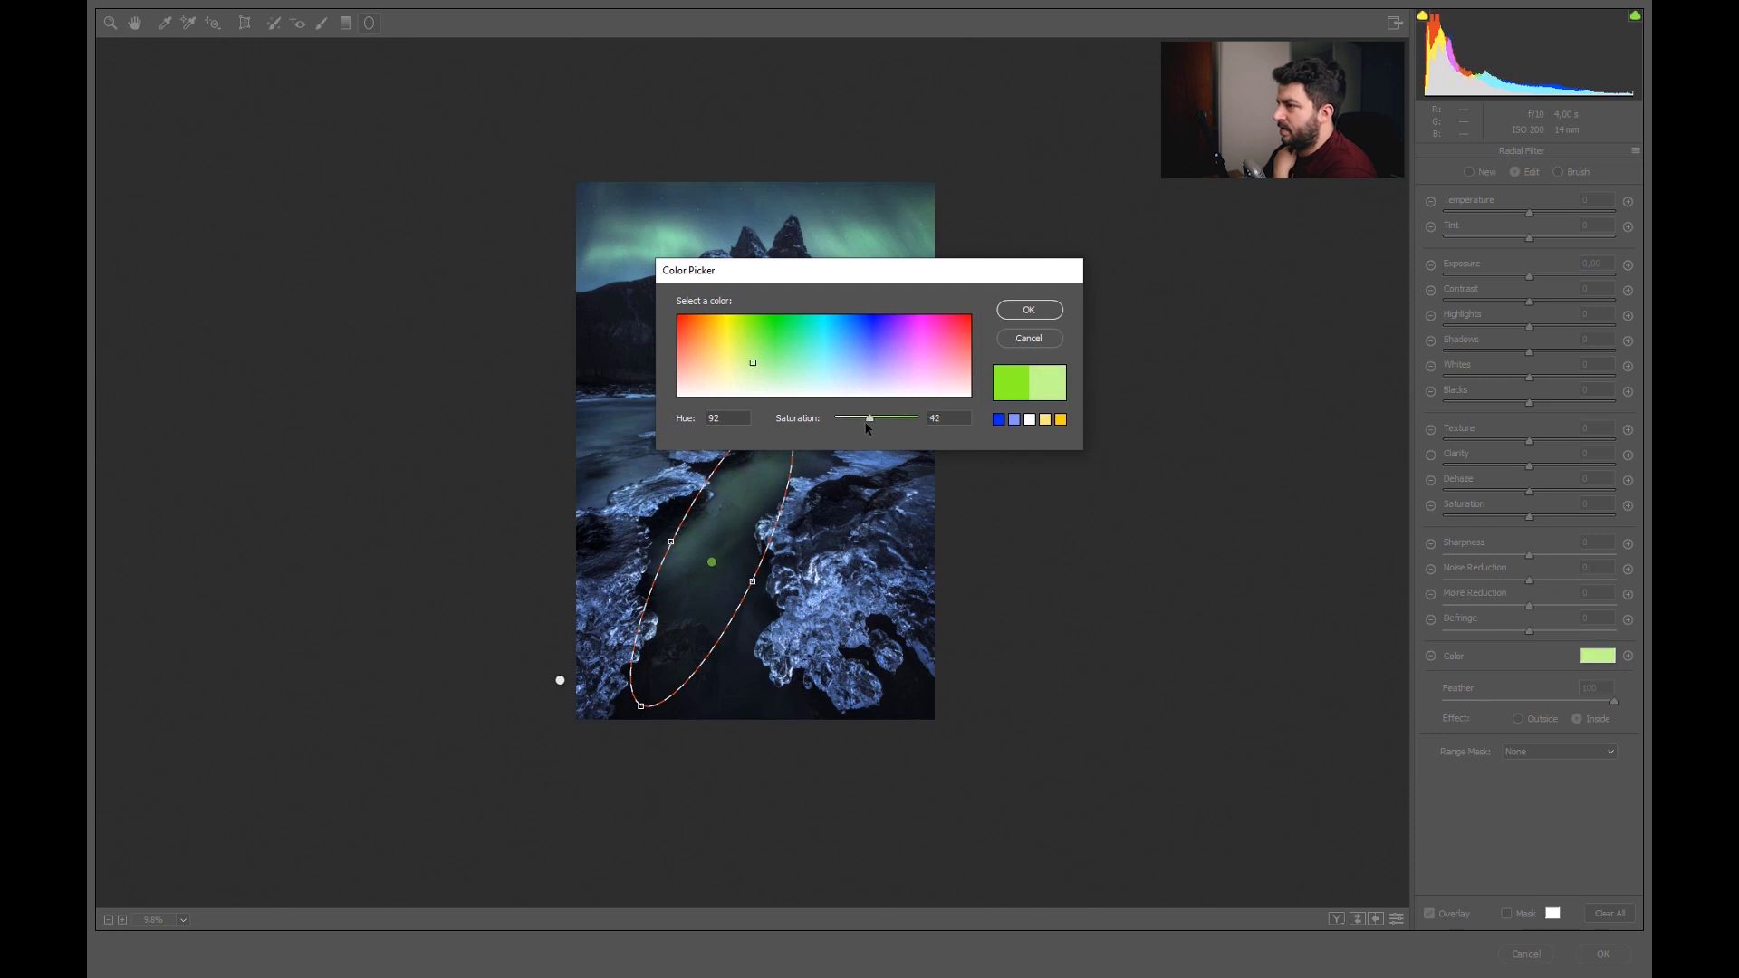
{"action": "left_click", "coordinate": [1030, 311]}
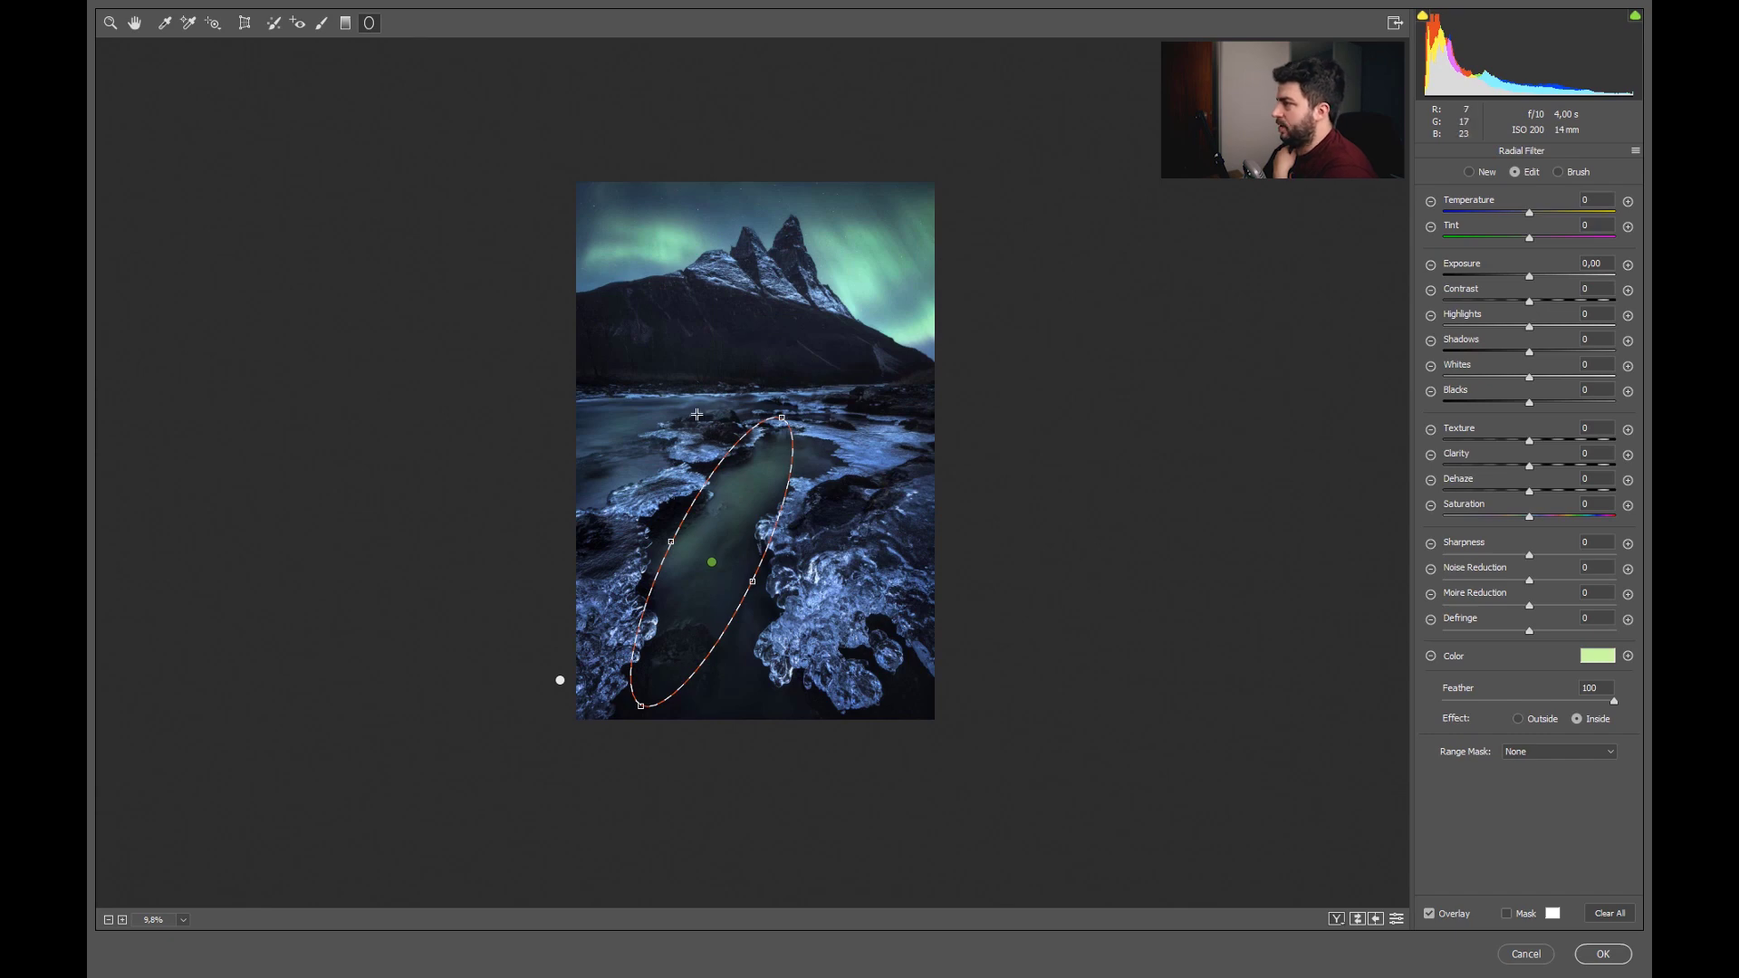
Review the result zoomed in, then set the next filter's tint saturation to 0.
{"action": "left_click", "coordinate": [110, 22]}
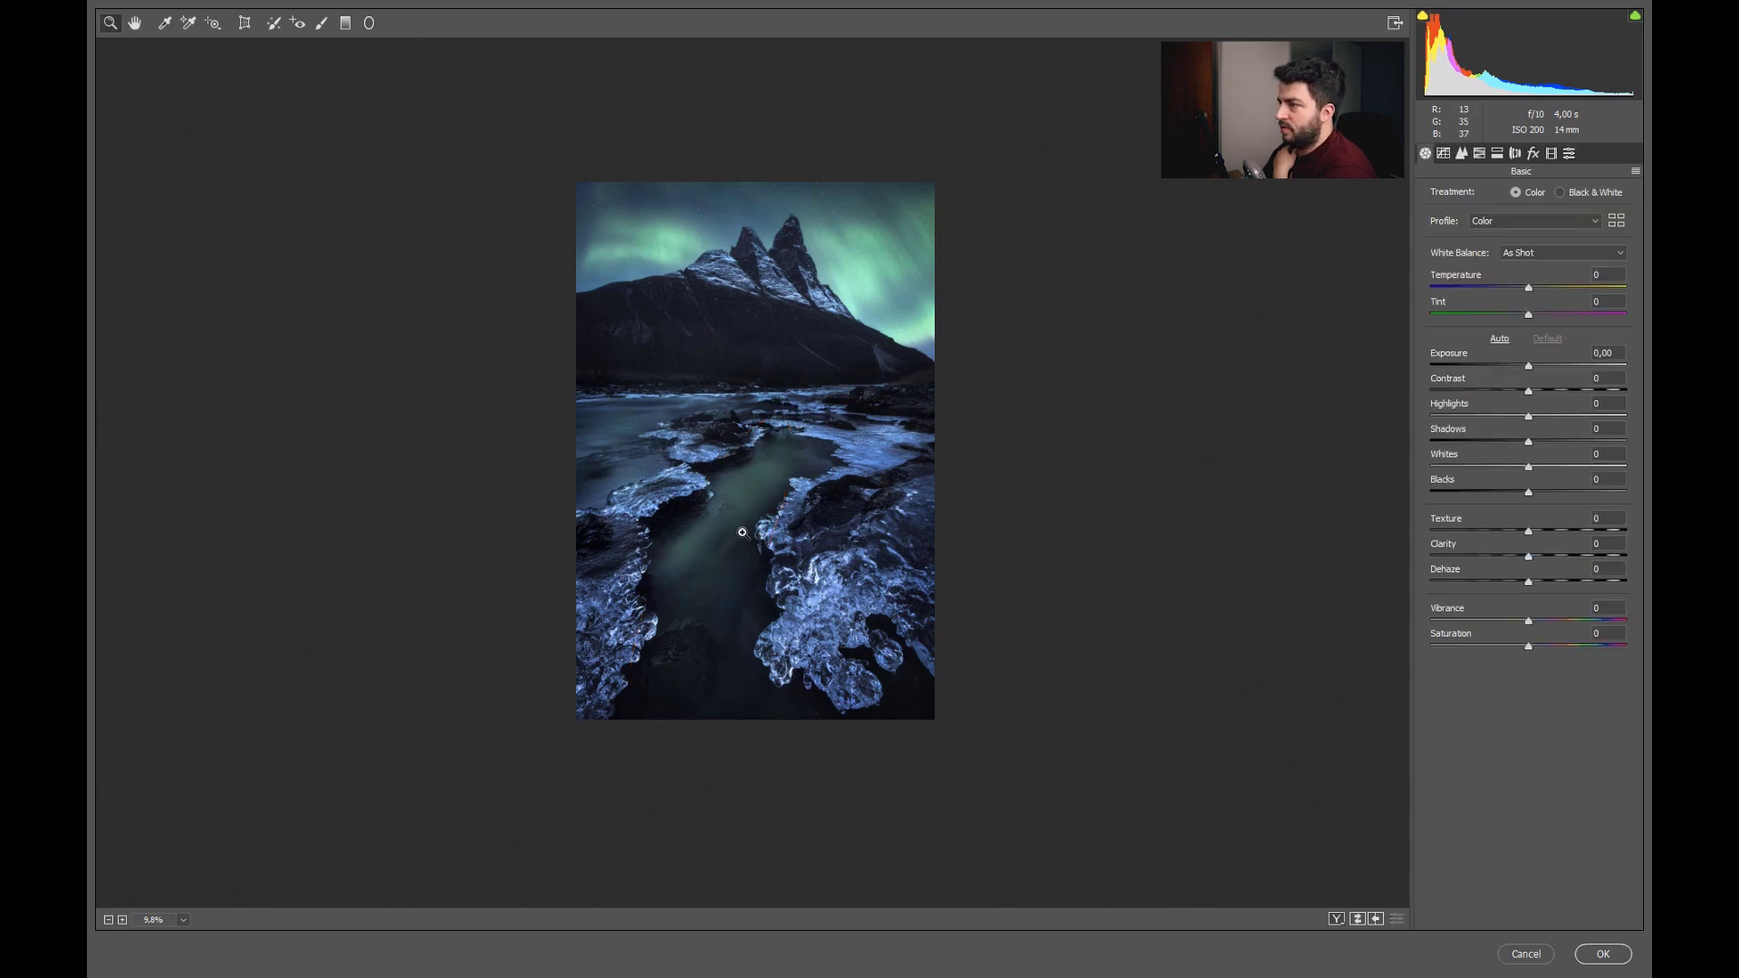
{"action": "left_click_drag", "start_coordinate": [748, 516], "coordinate": [804, 382]}
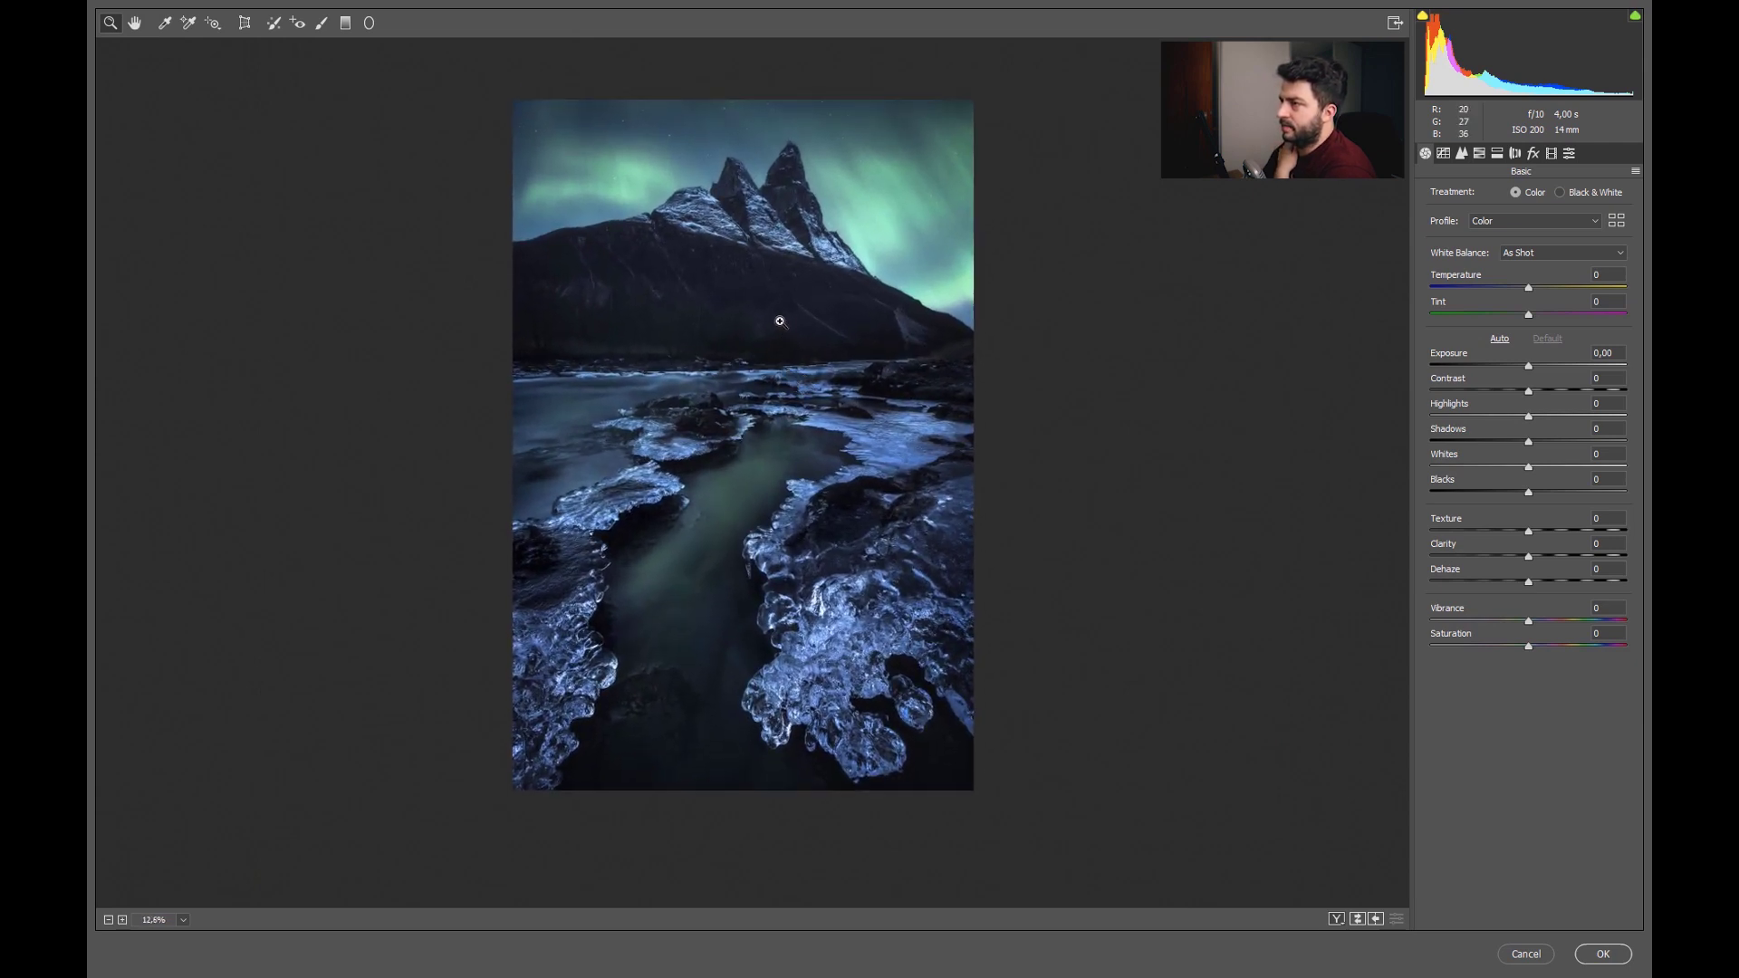
{"action": "left_click_drag", "start_coordinate": [780, 320], "coordinate": [792, 236]}
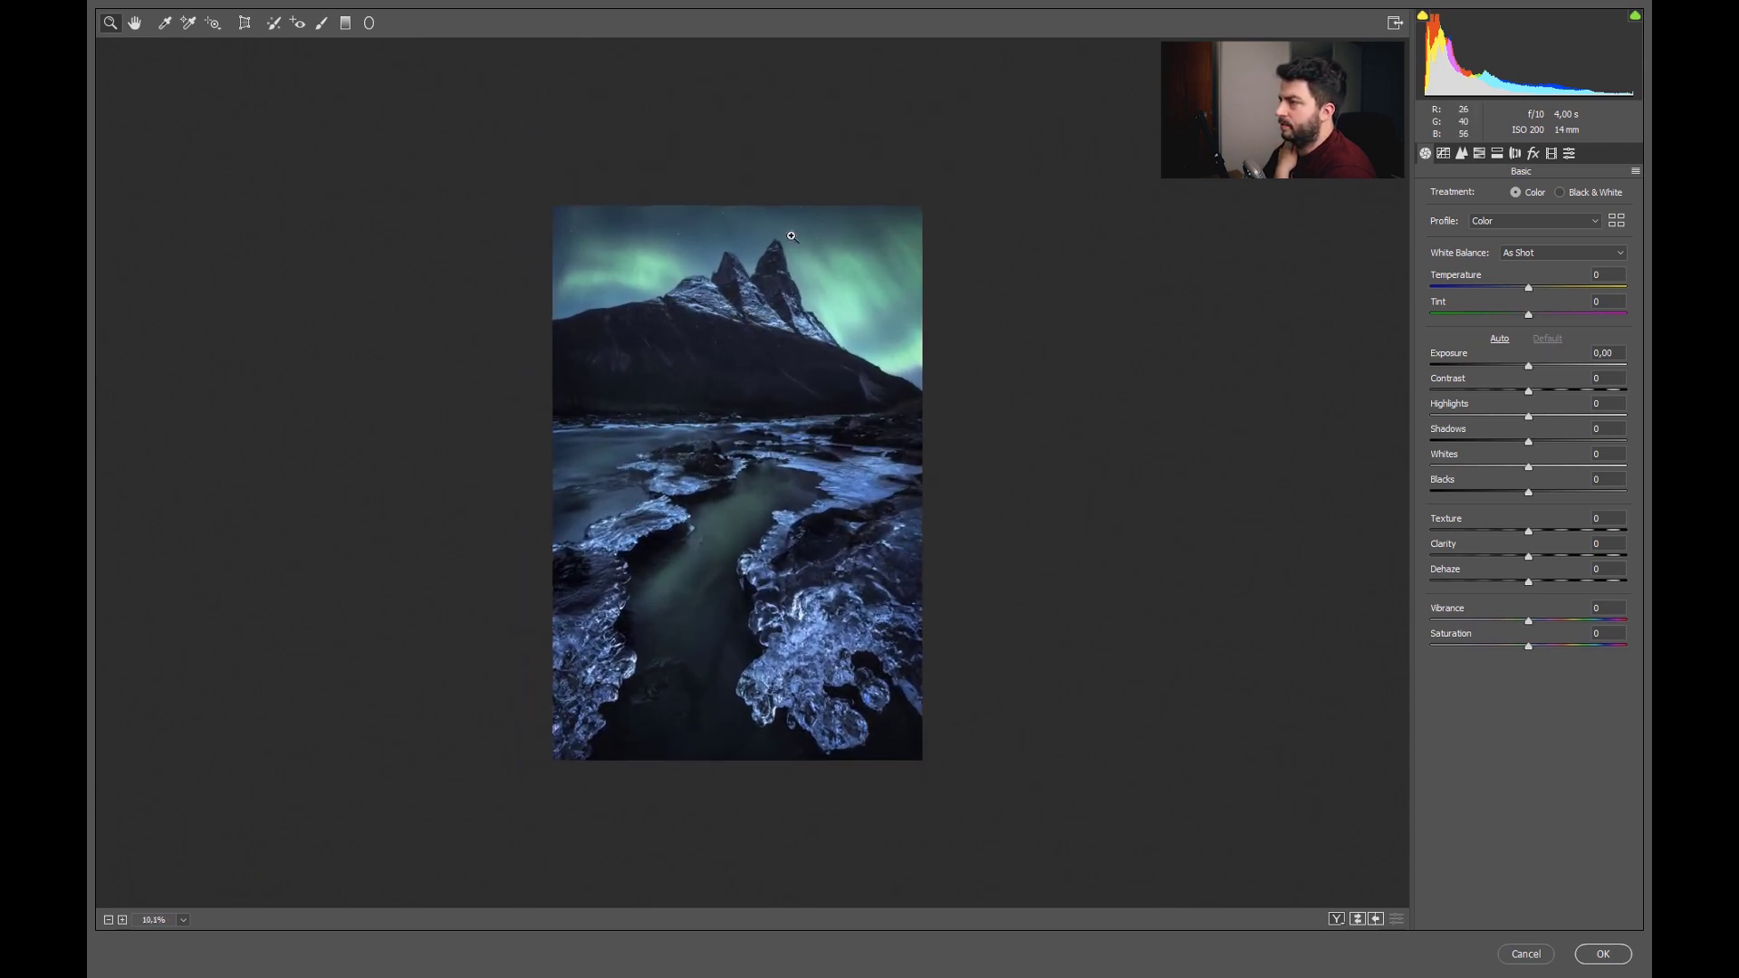
{"action": "left_click", "coordinate": [369, 22]}
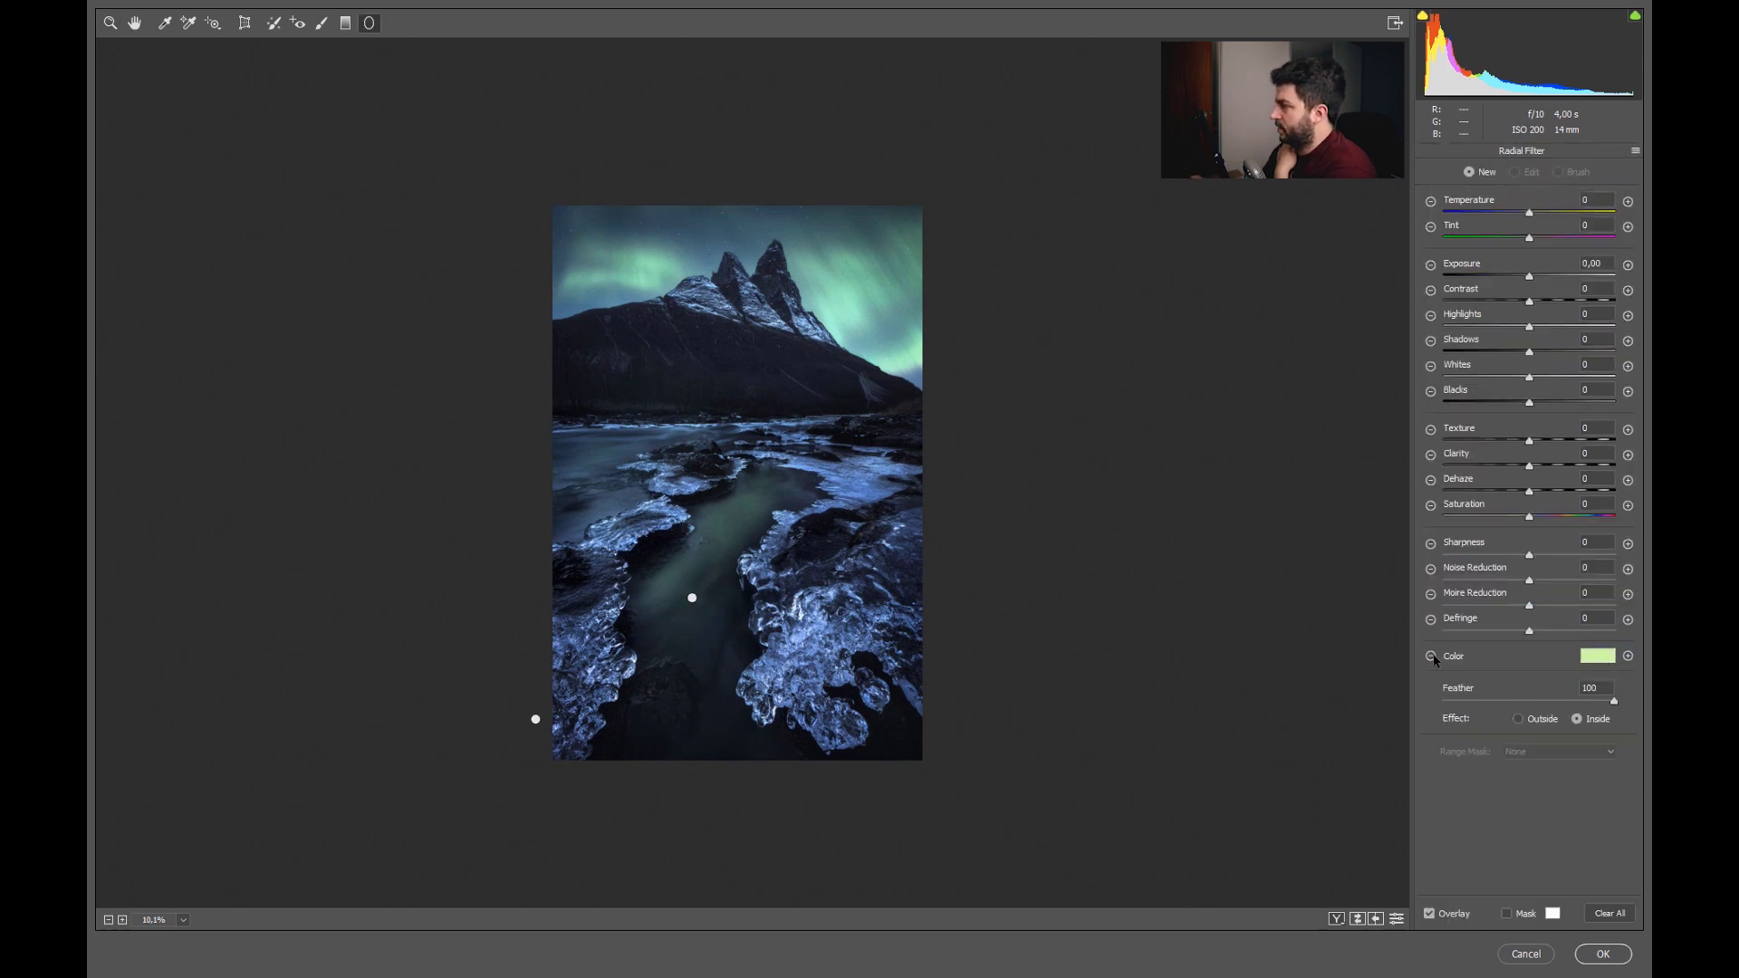
{"action": "left_click", "coordinate": [1597, 656]}
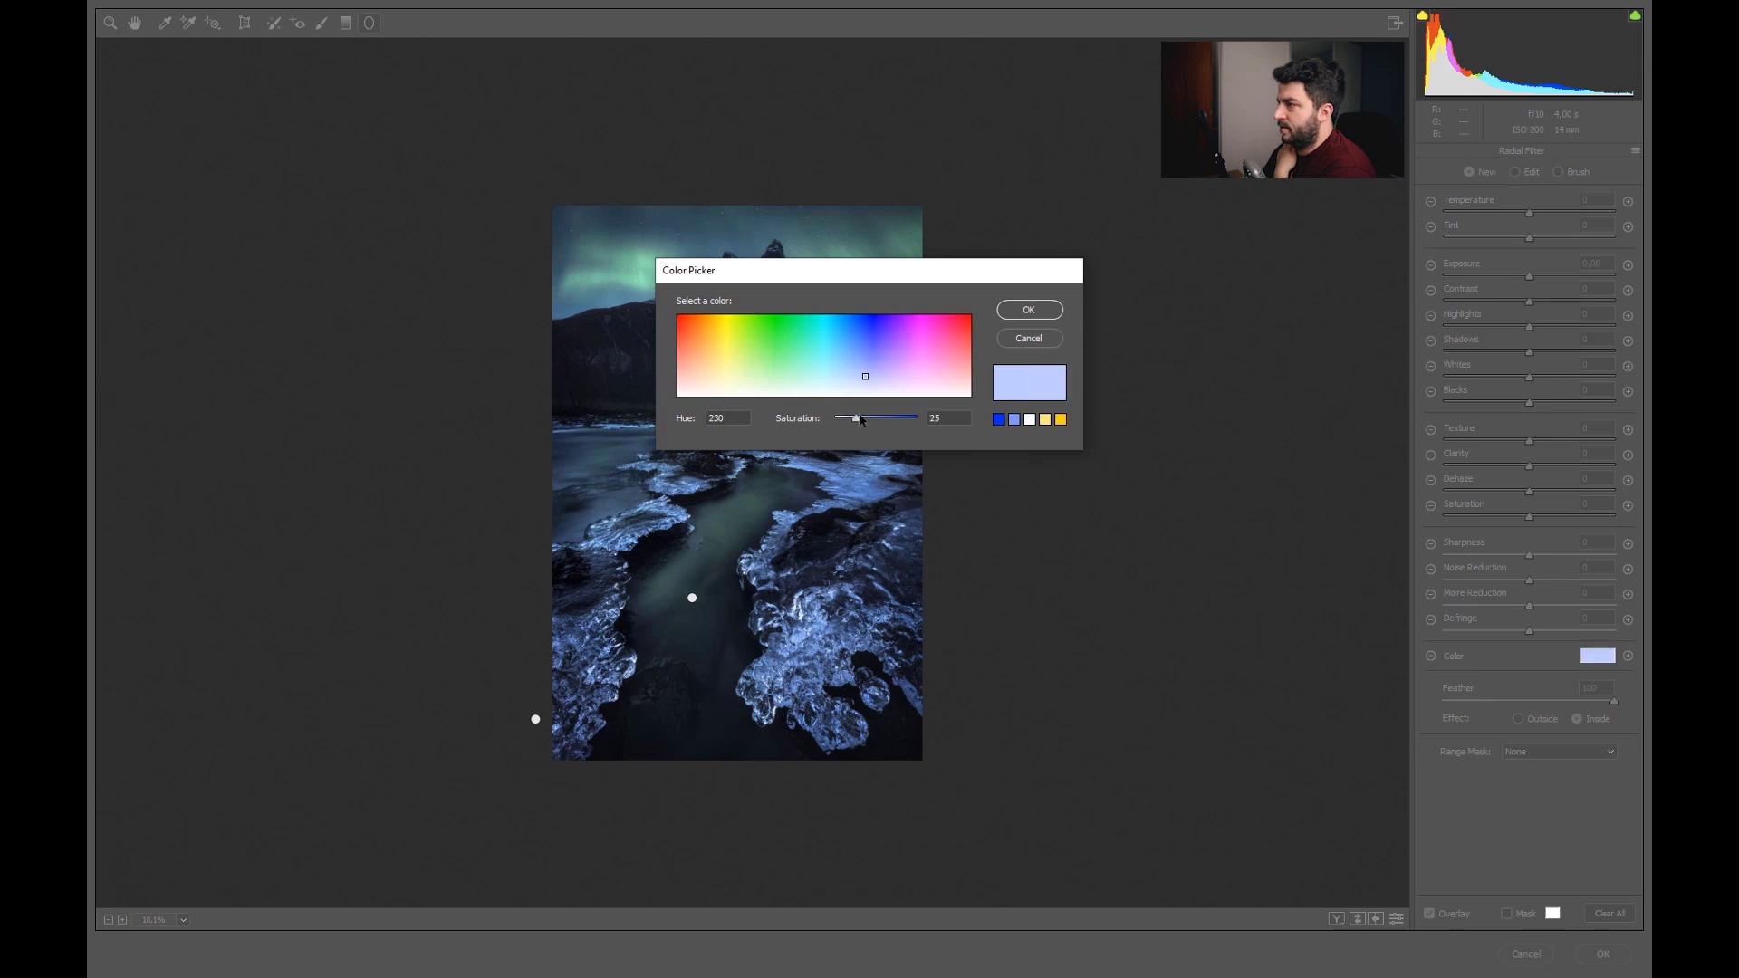
{"action": "left_click_drag", "start_coordinate": [859, 419], "coordinate": [834, 422]}
{"action": "left_click", "coordinate": [1018, 311]}
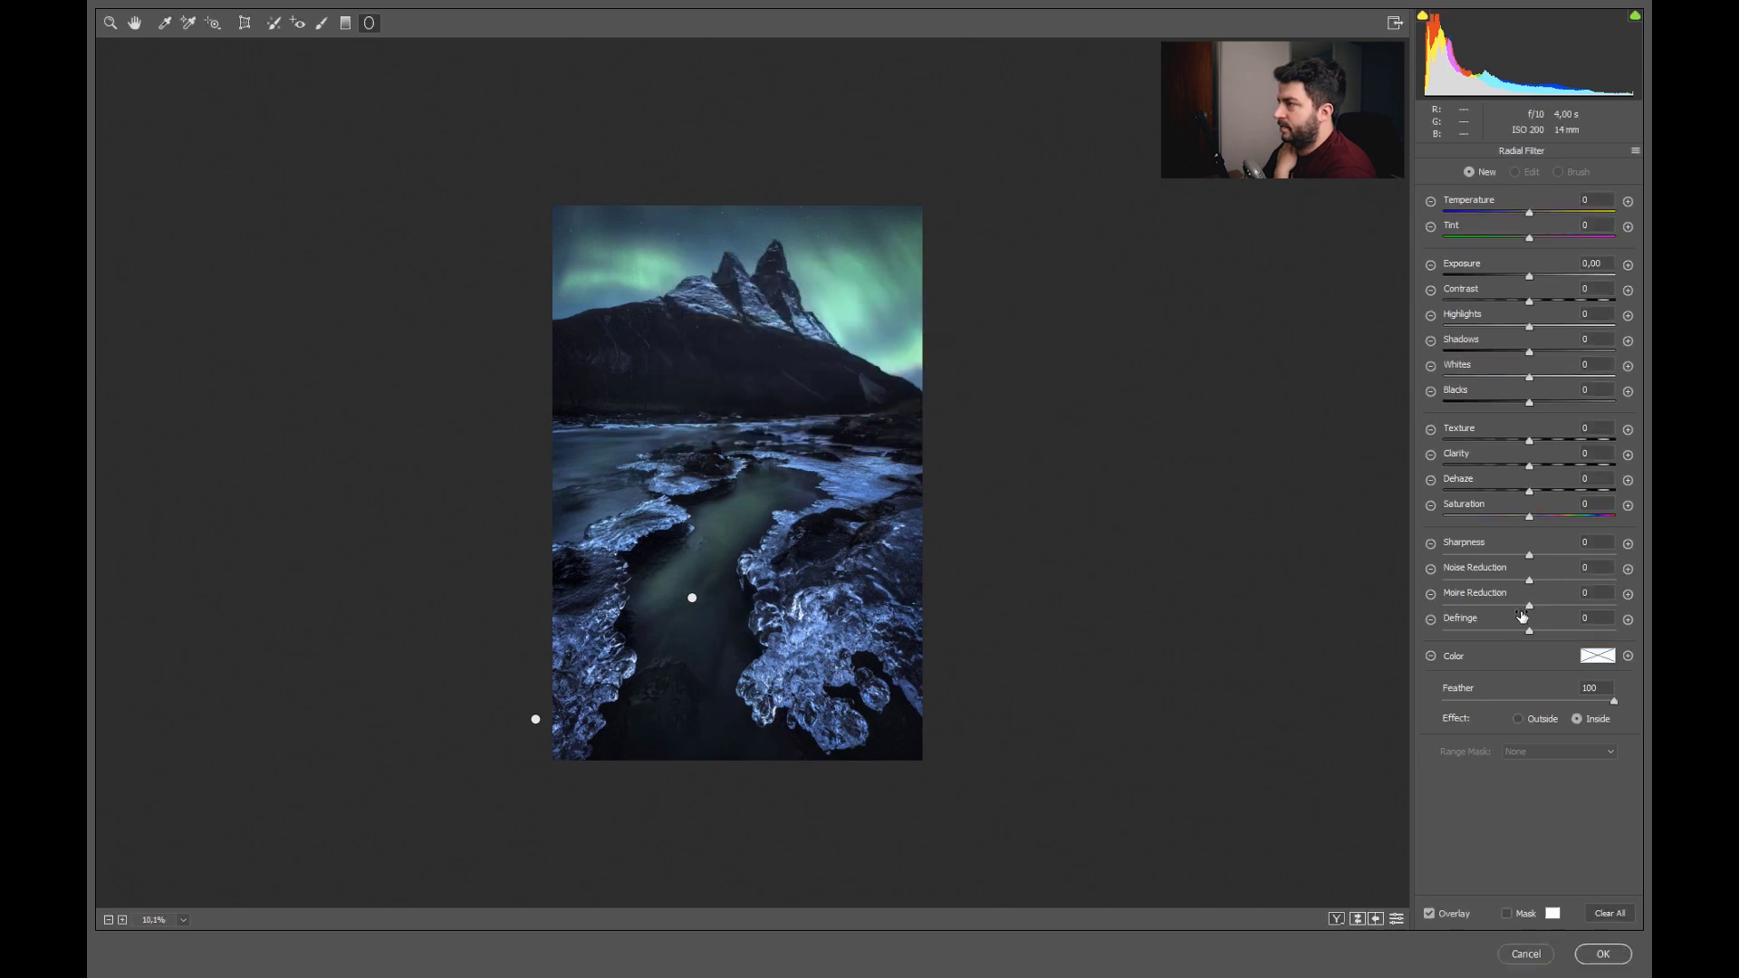
Draw a radial filter over the right-side icy rocks at Exposure +0.60.
{"action": "left_click_drag", "start_coordinate": [1529, 276], "coordinate": [1533, 276]}
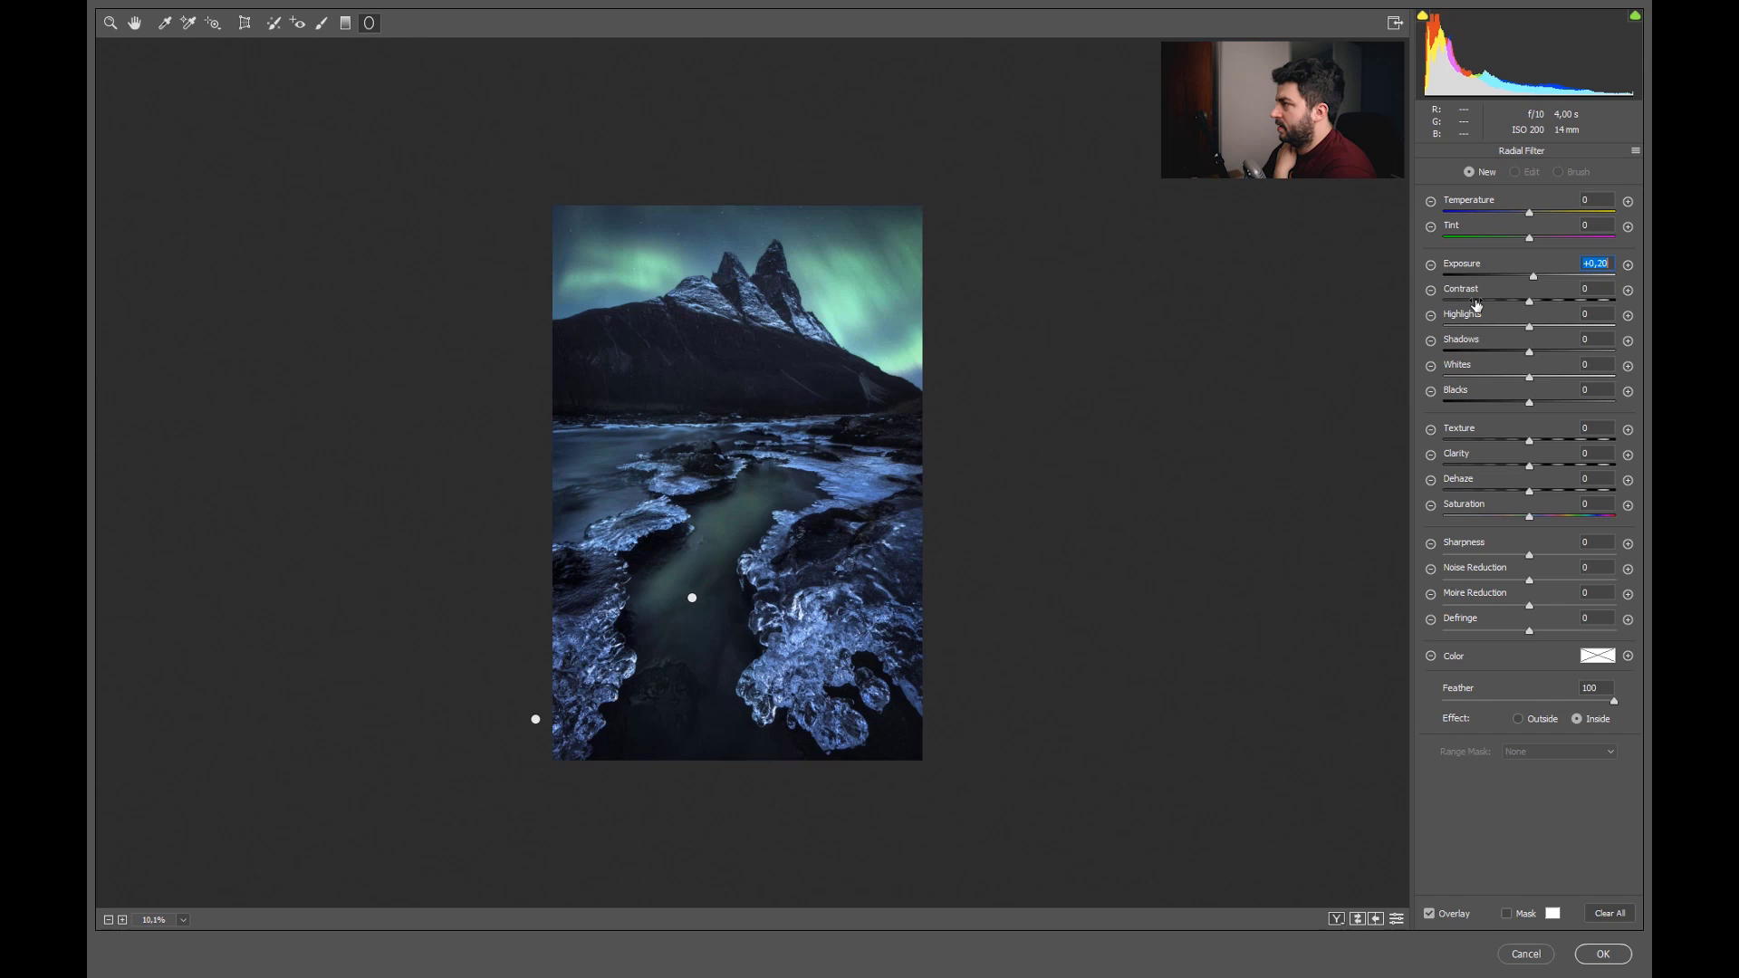
{"action": "left_click_drag", "start_coordinate": [916, 645], "coordinate": [994, 789]}
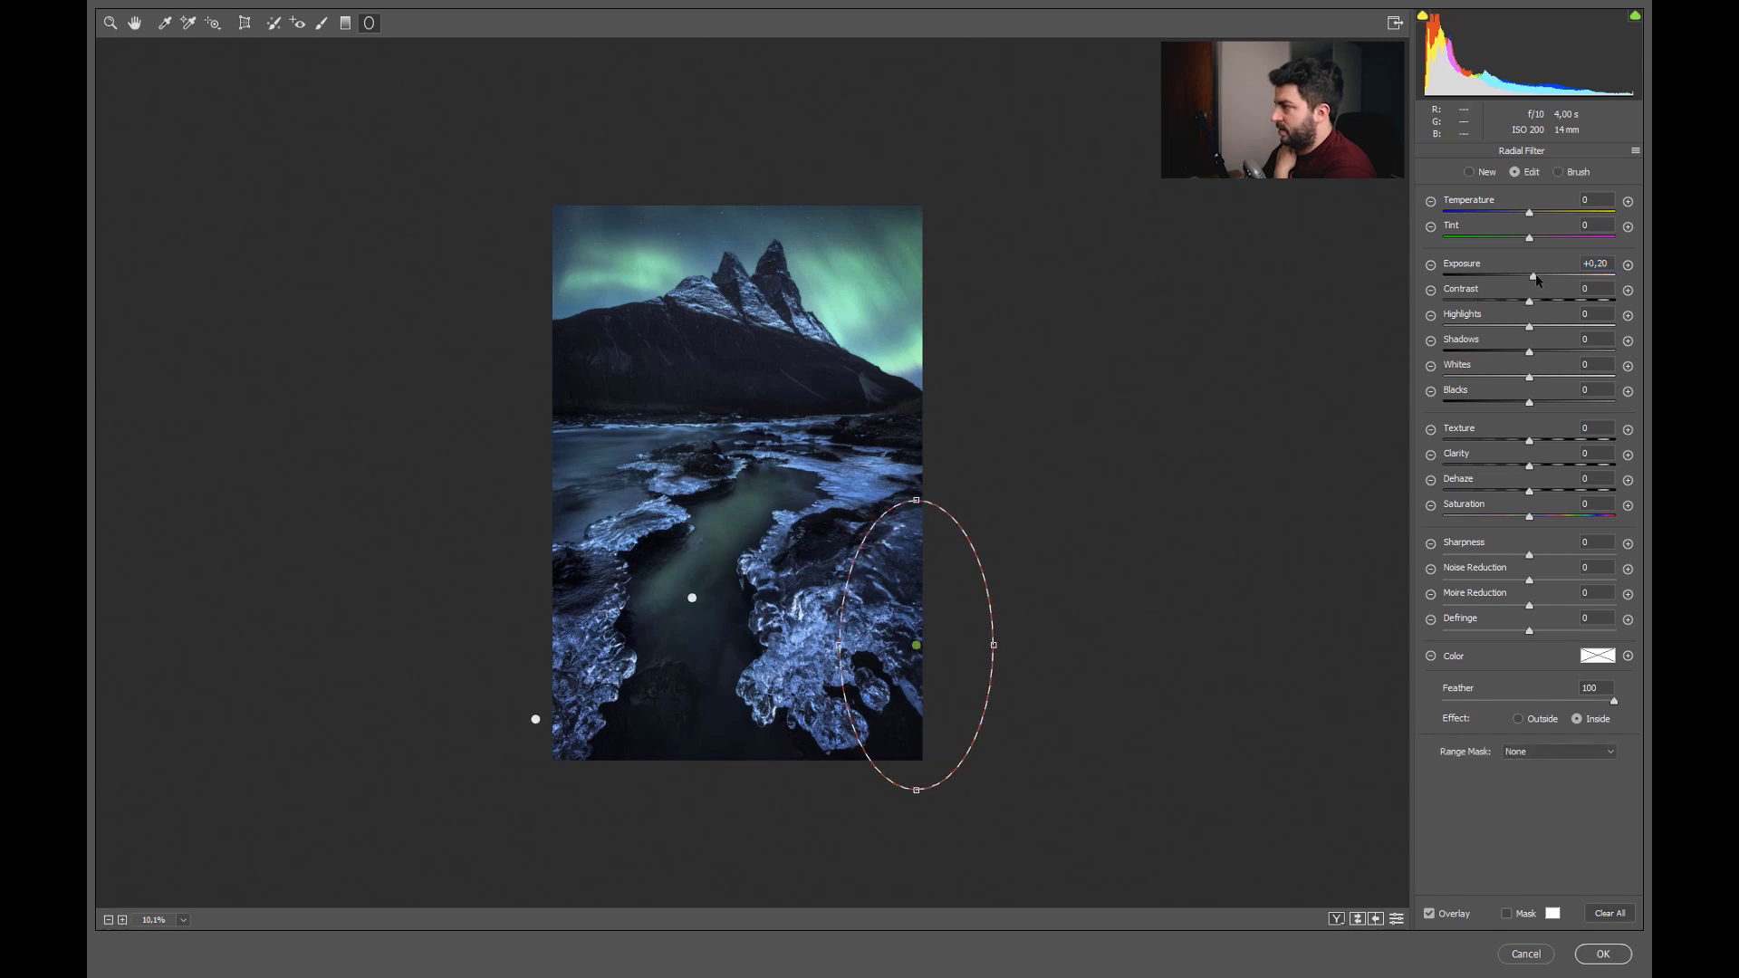
{"action": "left_click_drag", "start_coordinate": [1555, 278], "coordinate": [1542, 278]}
{"action": "mouse_move", "coordinate": [932, 670]}
{"action": "left_mouse_down"}
{"action": "mouse_move", "coordinate": [952, 689]}
{"action": "mouse_move", "coordinate": [1025, 662]}
{"action": "mouse_move", "coordinate": [948, 680]}
{"action": "left_mouse_up"}
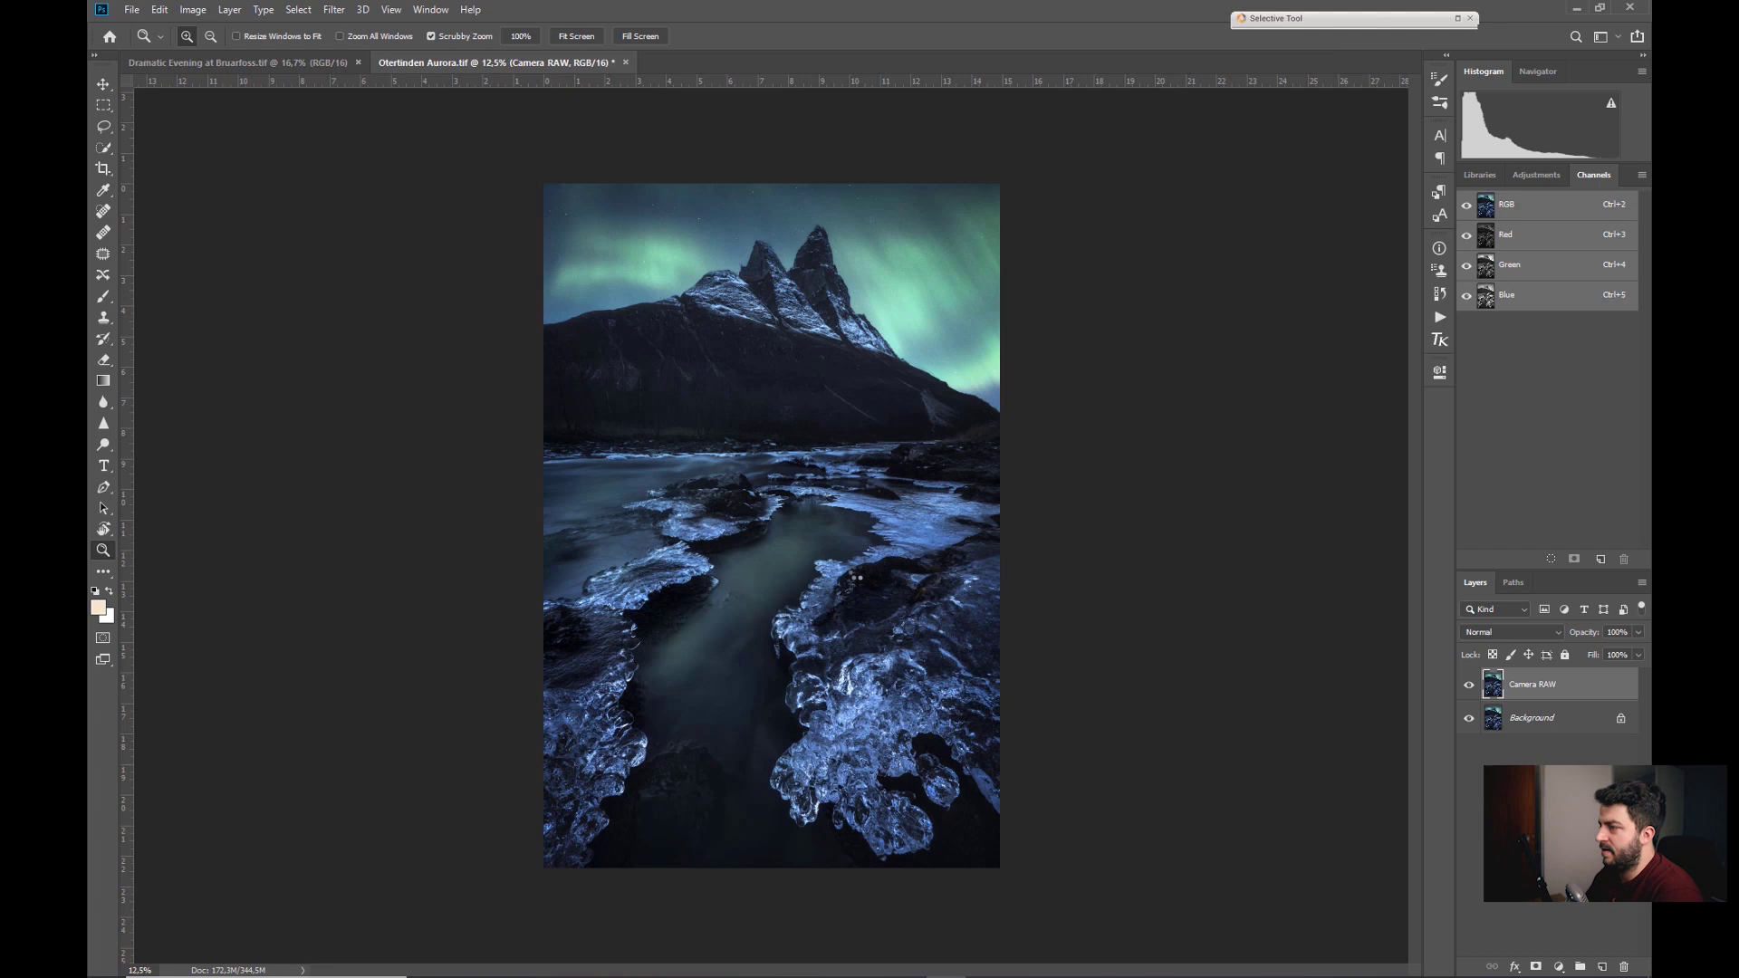
Toggle the Camera RAW layer on and off to compare, then return the view to 12.5%.
{"action": "left_click", "coordinate": [1468, 688]}
{"action": "left_click", "coordinate": [1468, 688]}
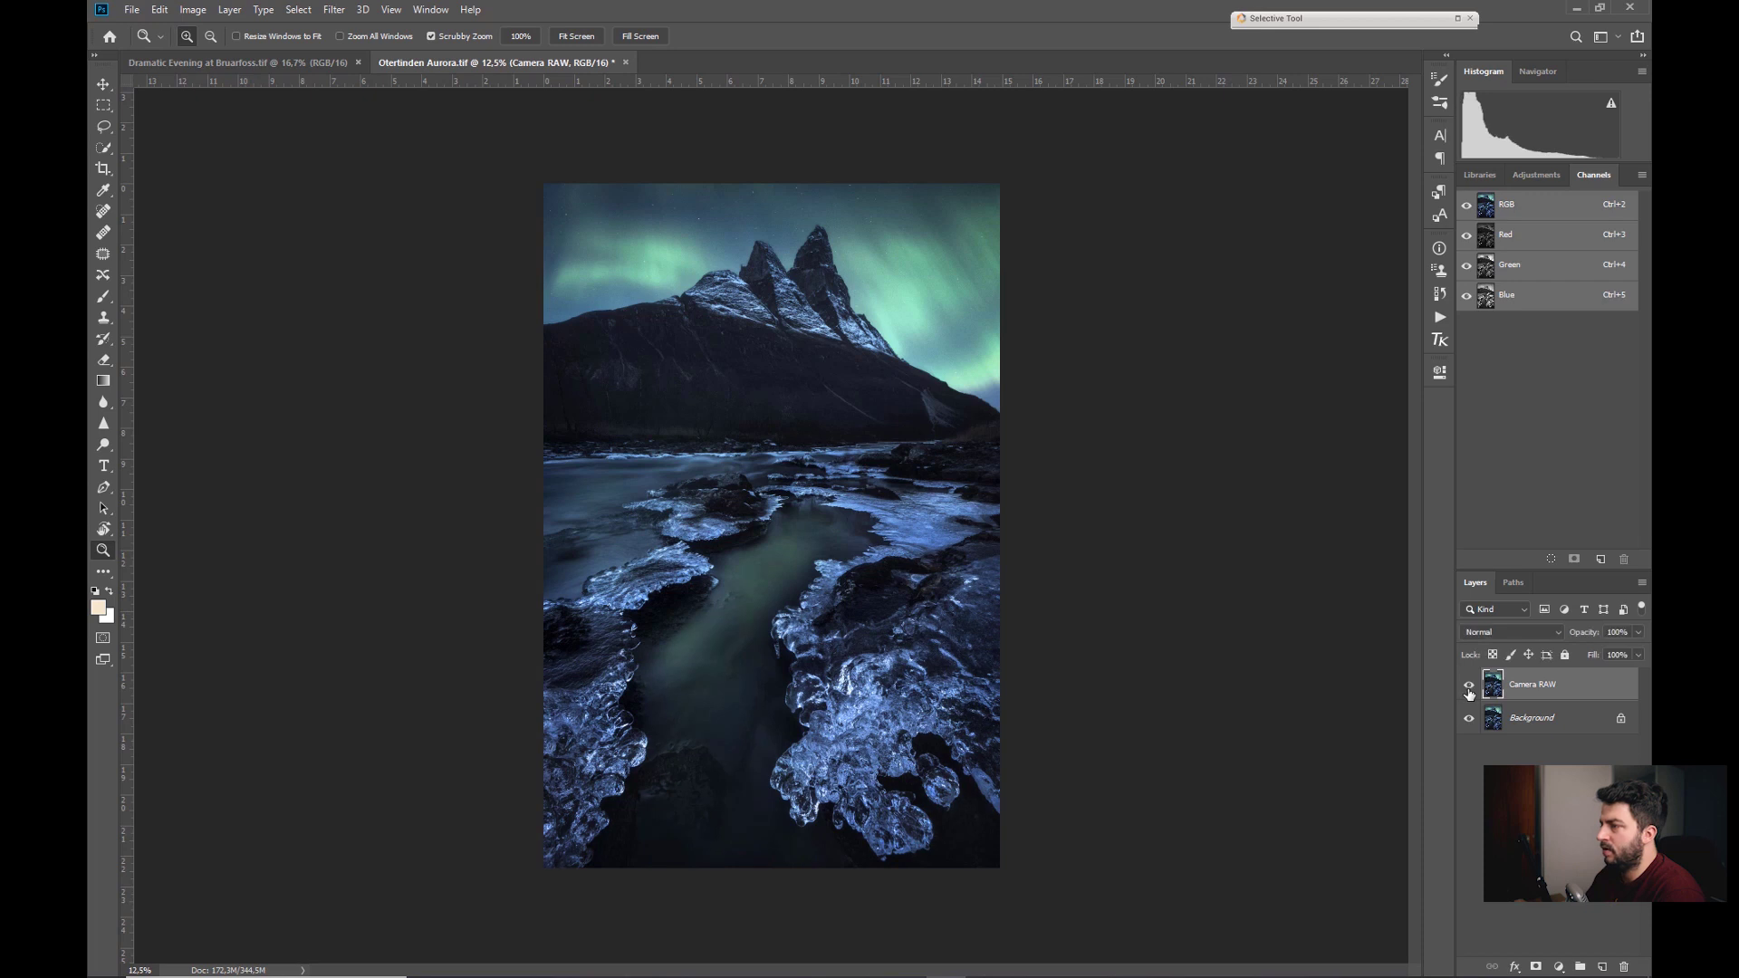
{"action": "left_click", "coordinate": [1467, 689]}
{"action": "left_click", "coordinate": [1467, 688]}
{"action": "left_click", "coordinate": [1468, 689]}
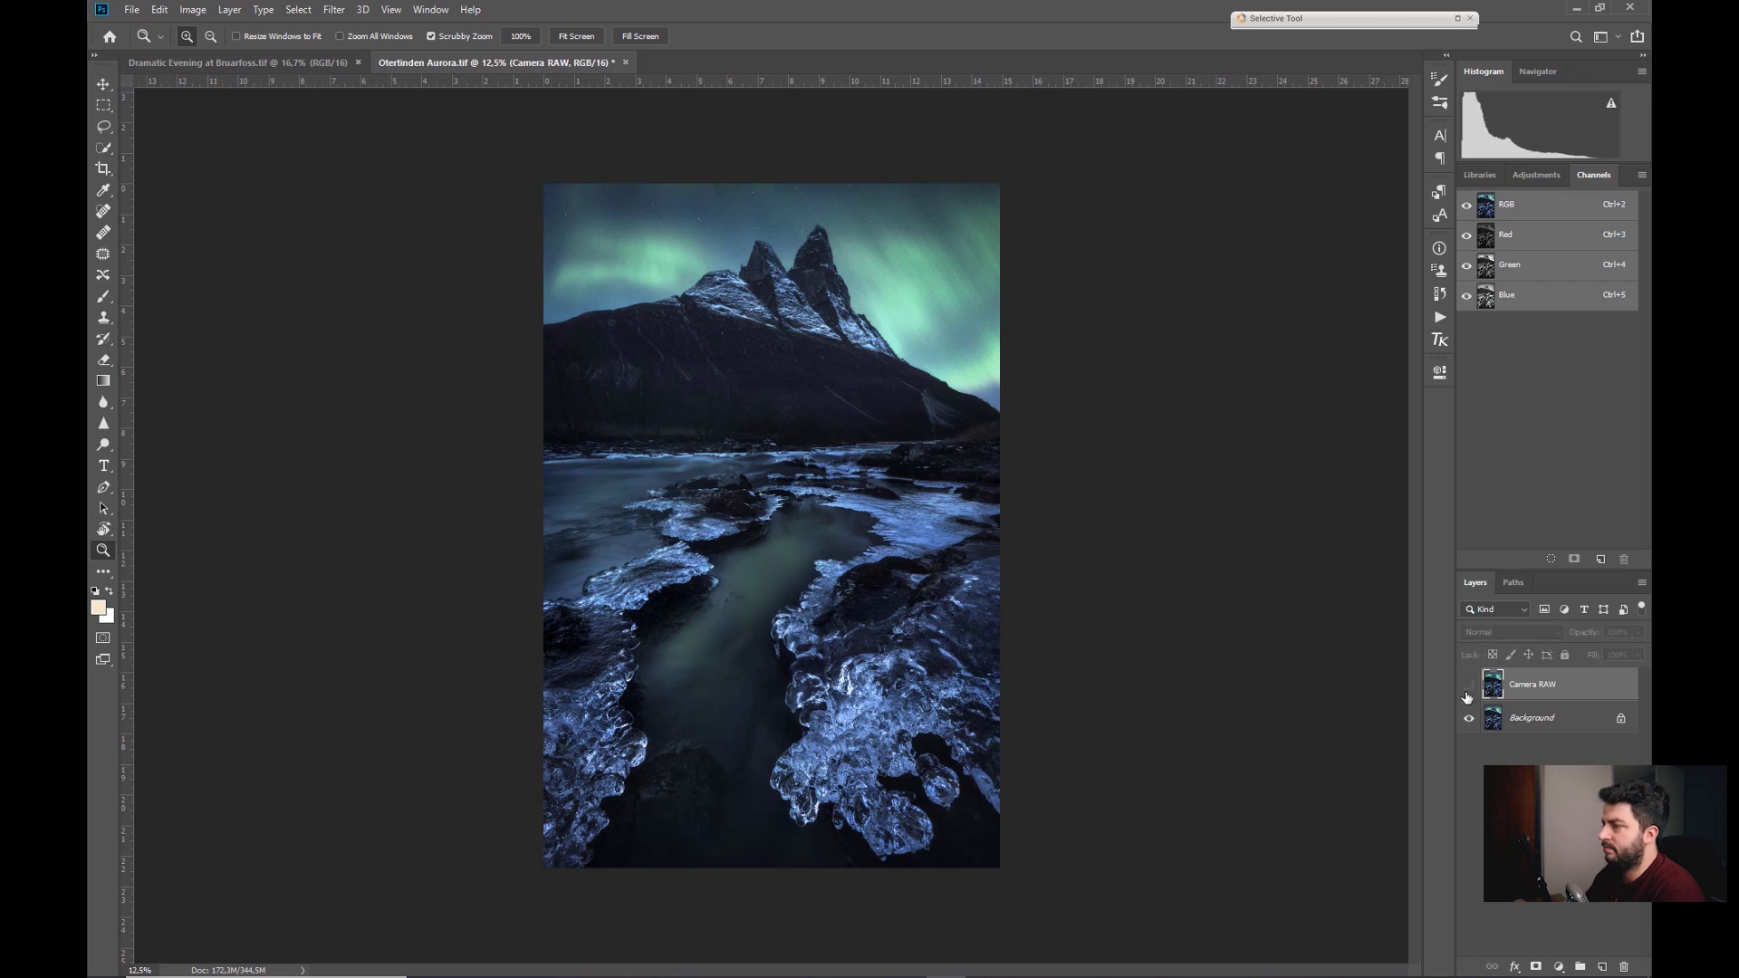
{"action": "left_click", "coordinate": [1467, 688]}
{"action": "left_click_drag", "start_coordinate": [868, 562], "coordinate": [831, 577]}
{"action": "left_click", "coordinate": [832, 577]}
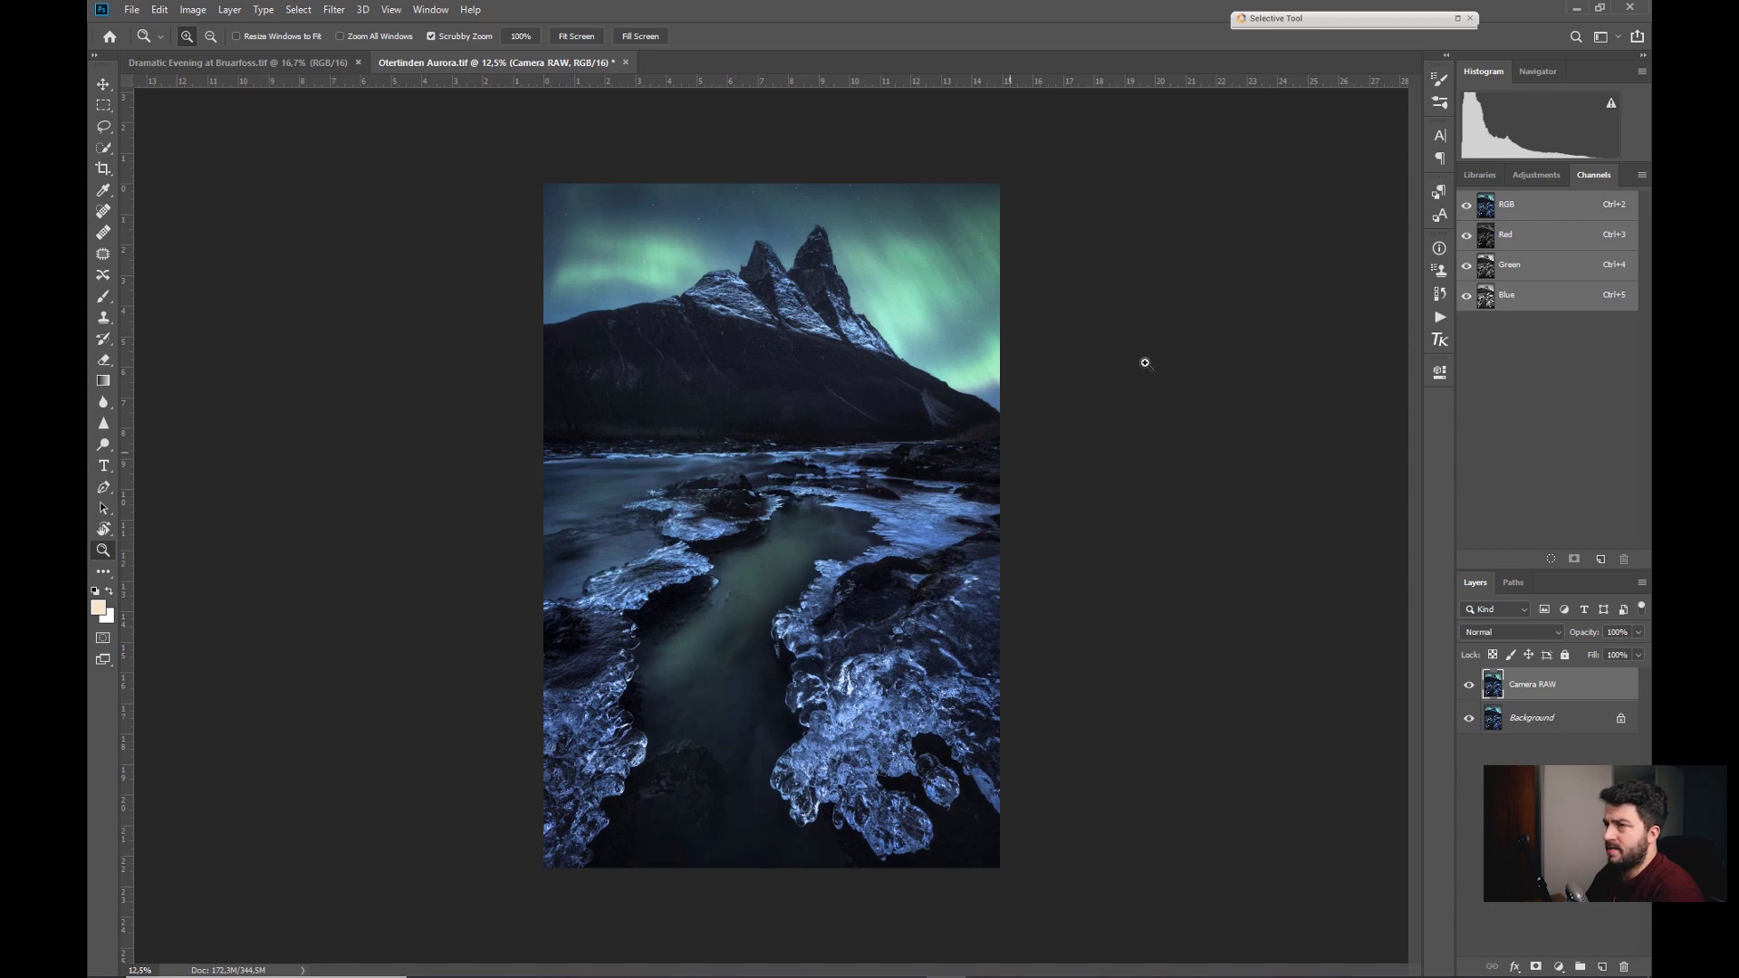
Switch to the Dramatic Evening at Bruarfoss document and duplicate its Background with Ctrl+J.
{"action": "left_click", "coordinate": [285, 64]}
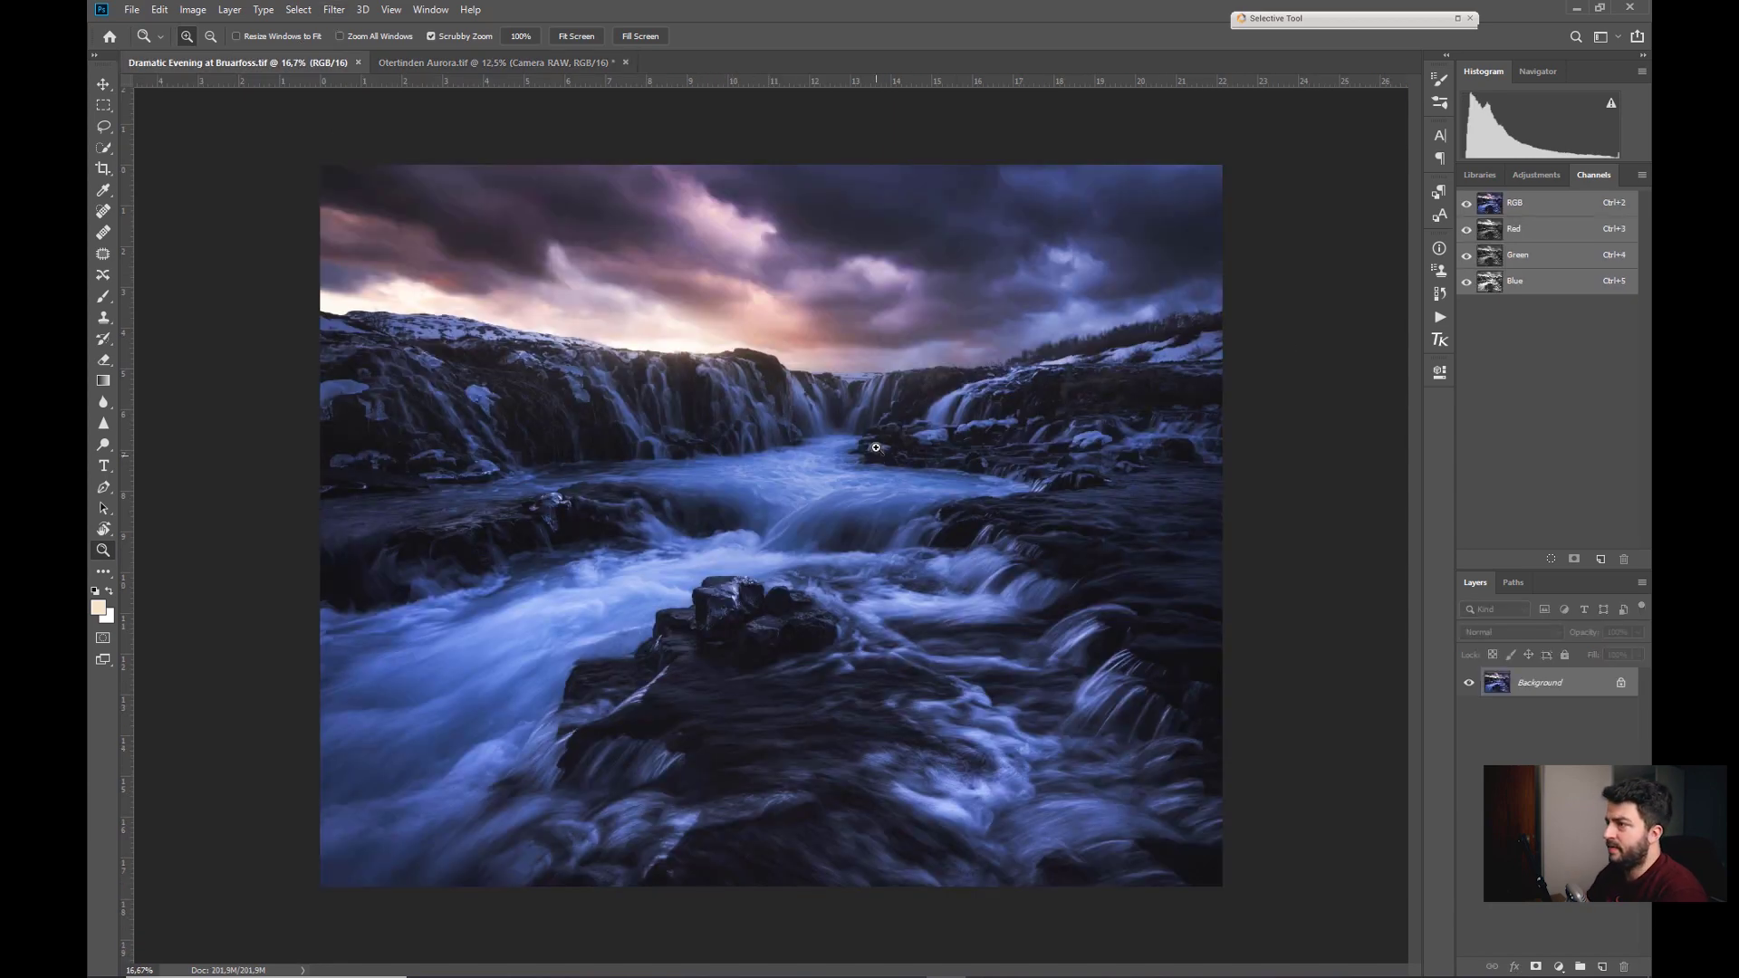
{"action": "left_click_drag", "start_coordinate": [824, 500], "coordinate": [821, 495]}
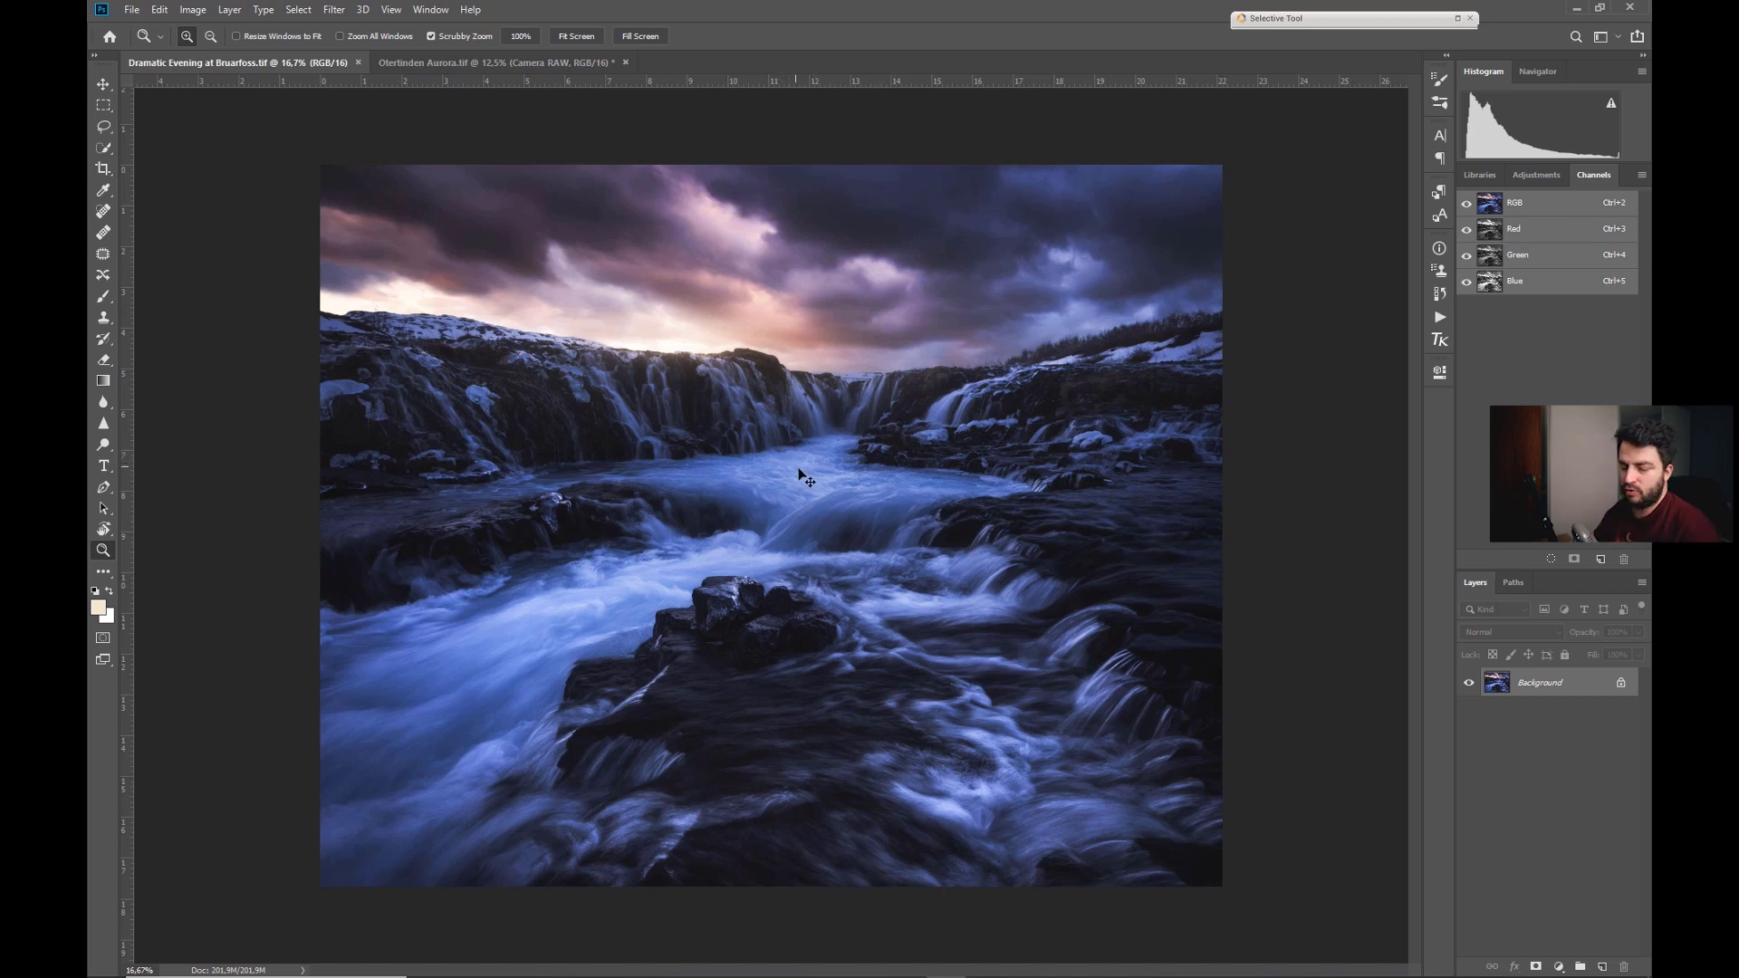
{"action": "key", "text": "ctrl+j"}
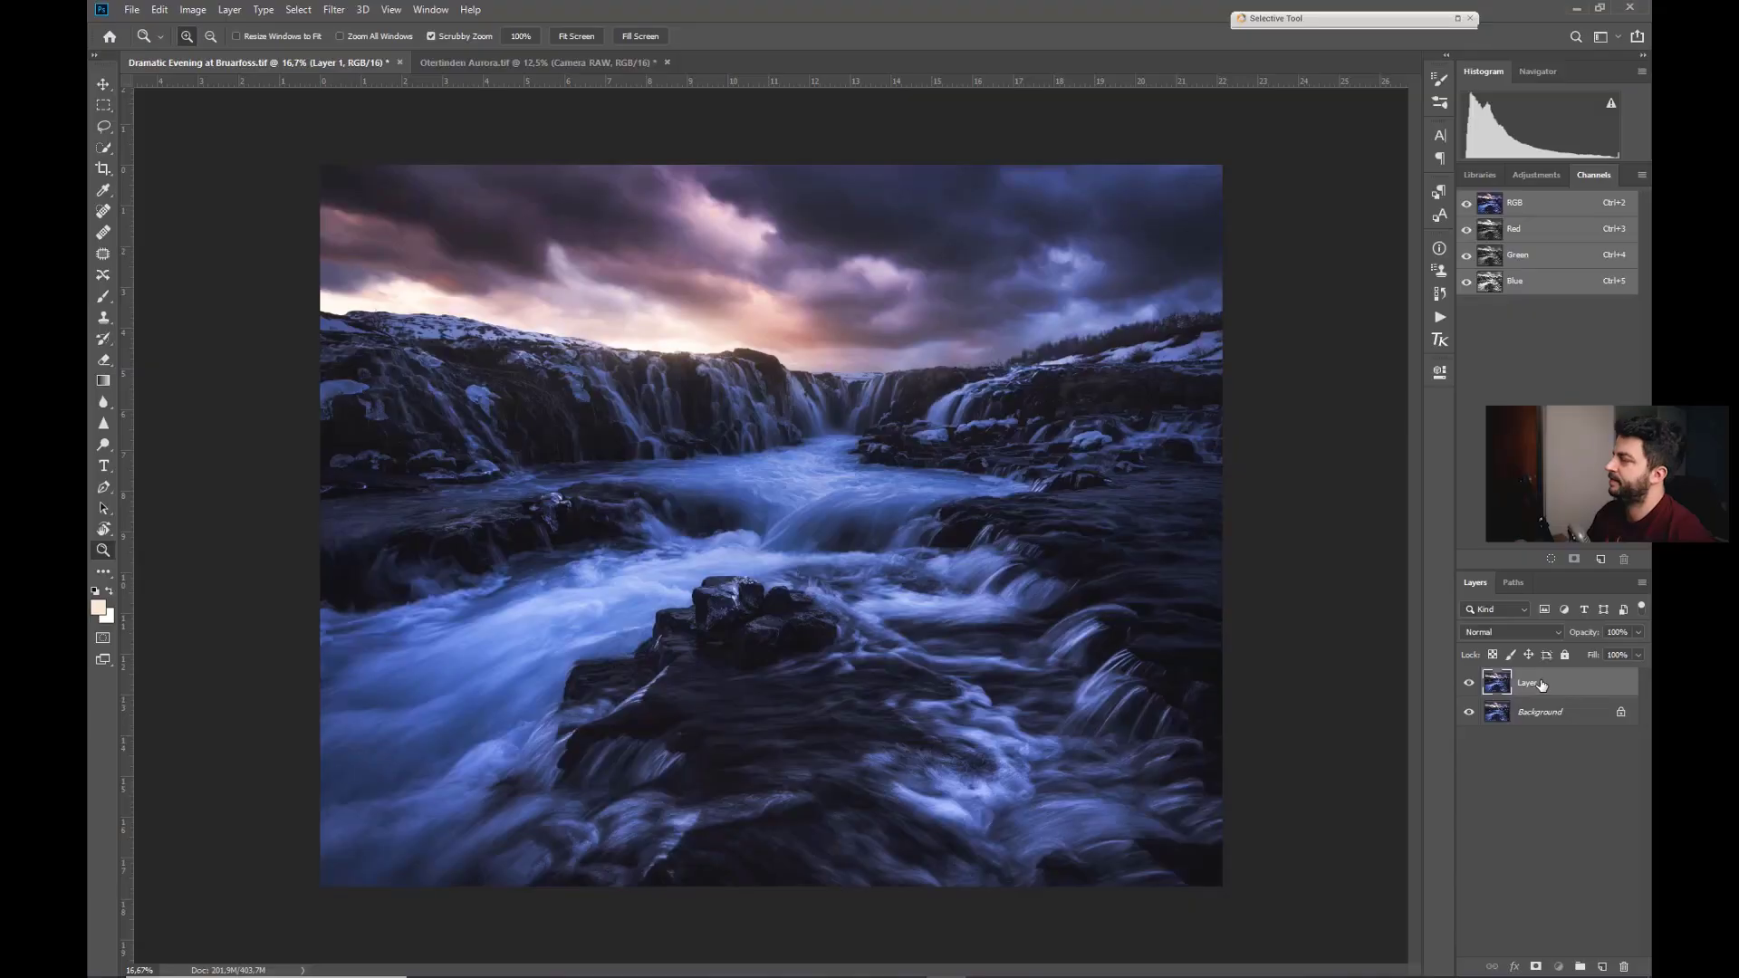
Rename the Layer 1 copy to 'Camera RAW'.
{"action": "double_click", "coordinate": [1542, 685]}
{"action": "type", "text": "Camer"}
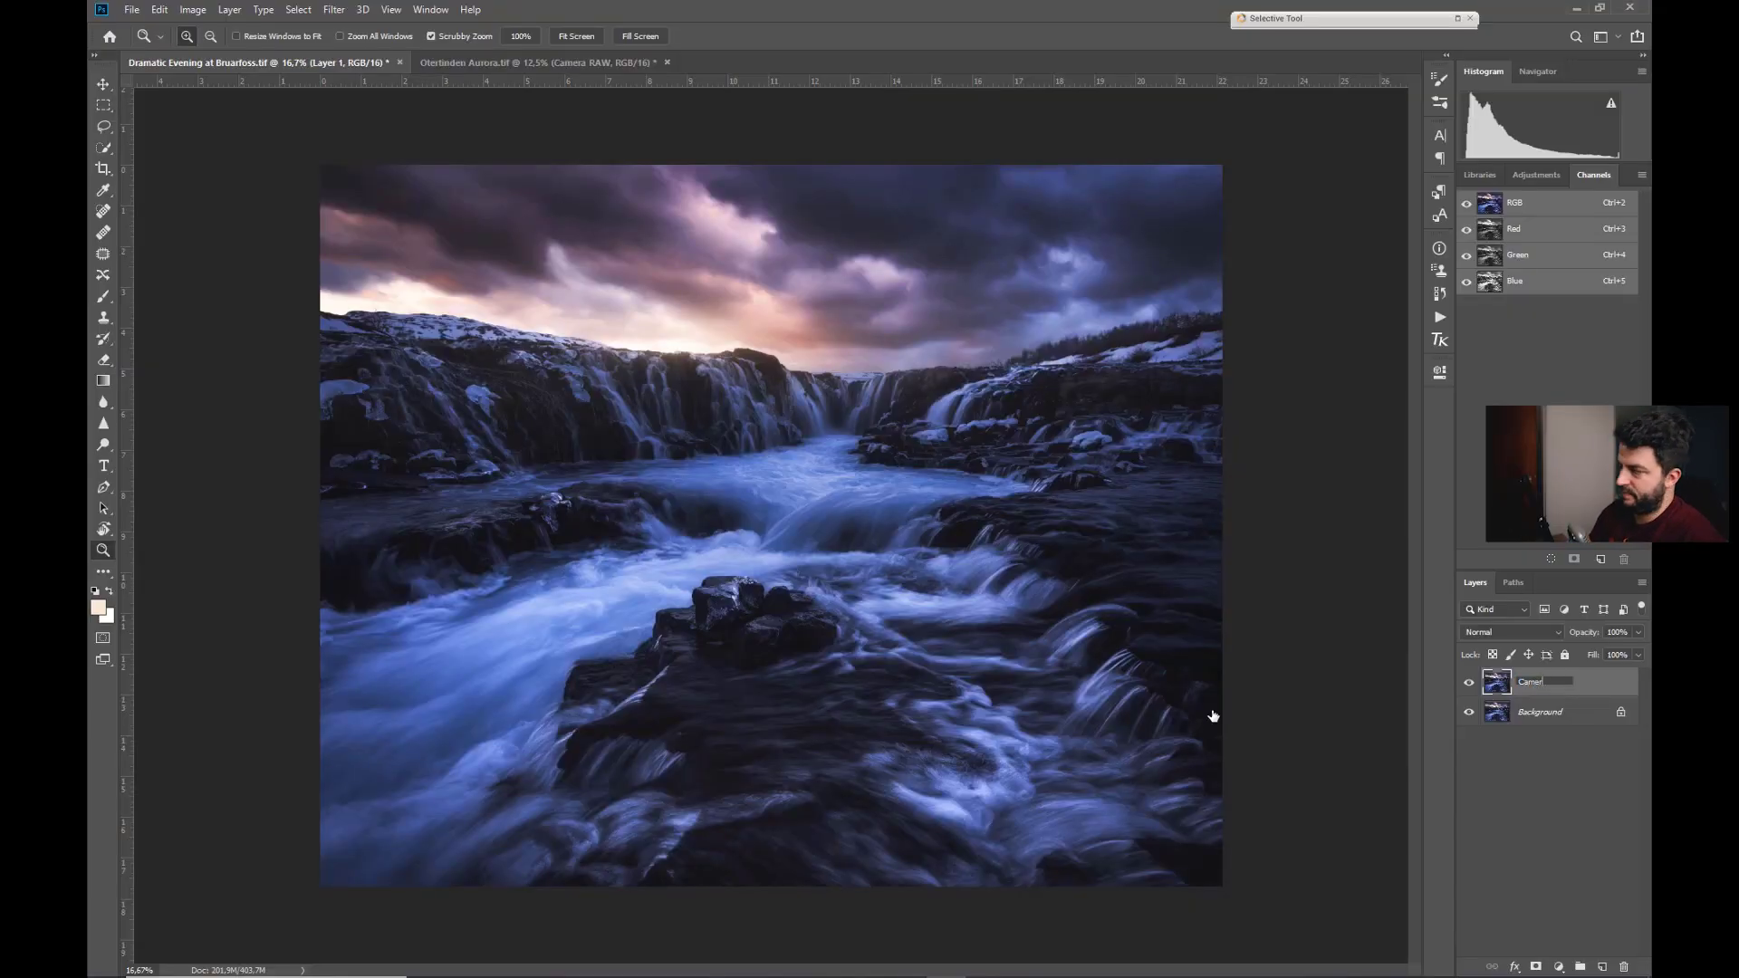
{"action": "type", "text": "a RAW"}
{"action": "key", "text": "Return"}
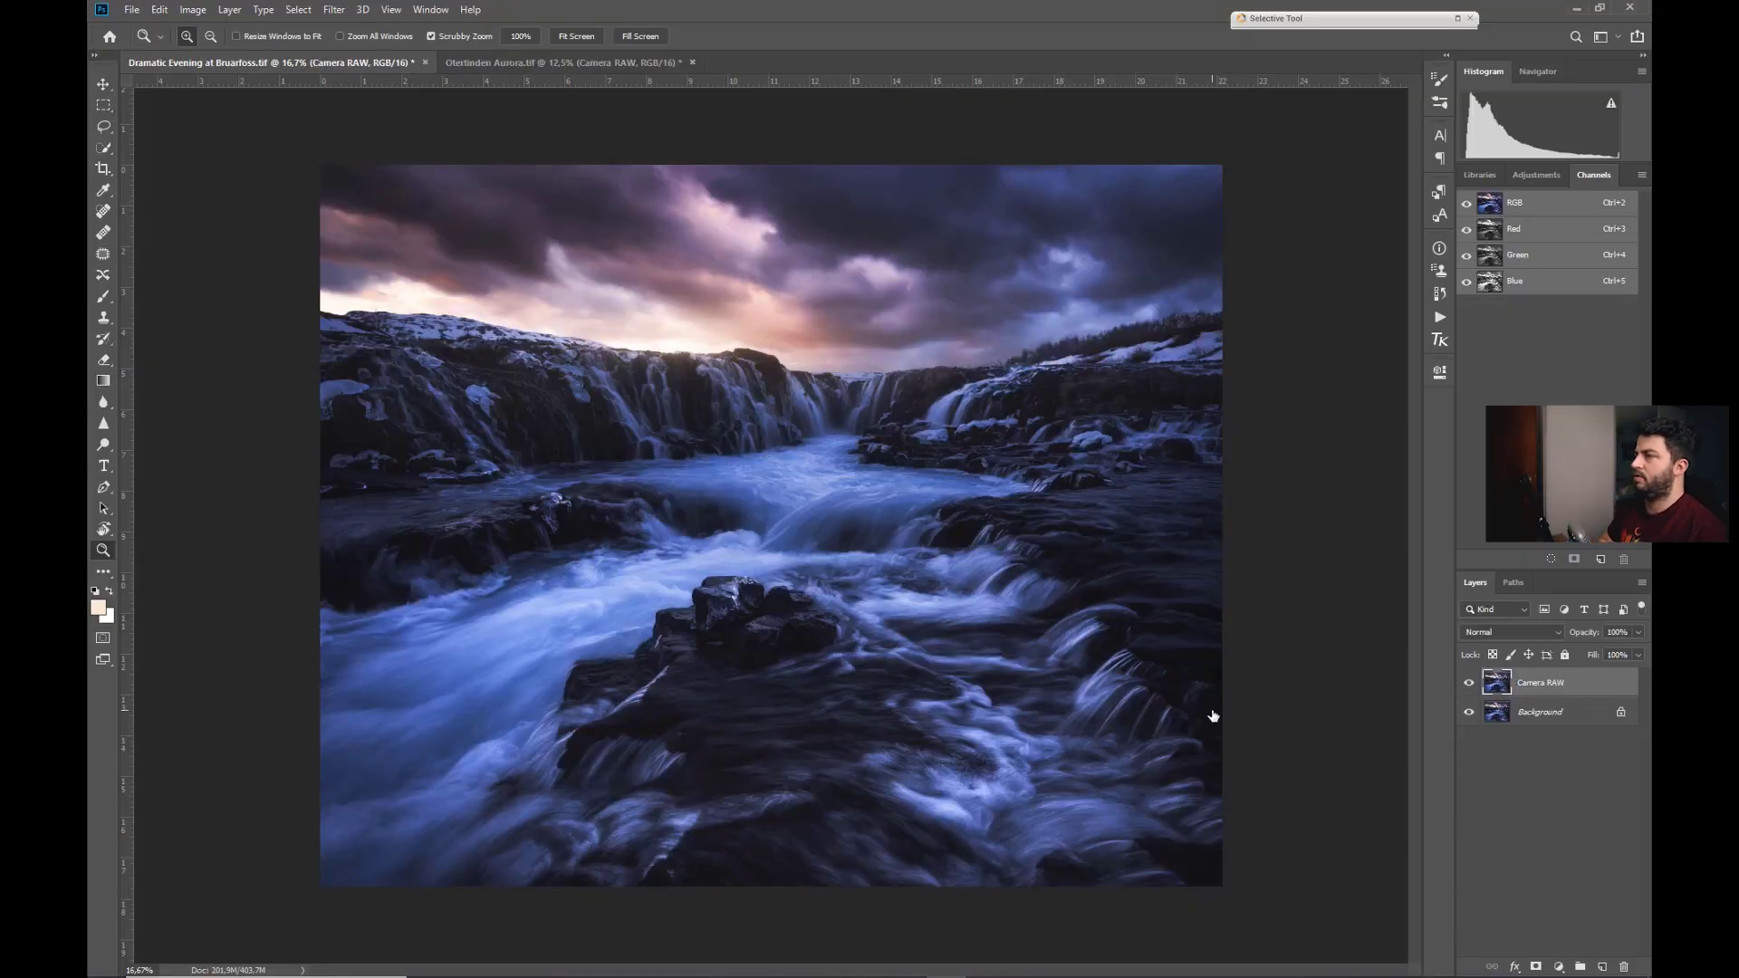
In the Camera Raw Filter, draw an outside-effect radial ellipse around the falls.
{"action": "left_click", "coordinate": [333, 9]}
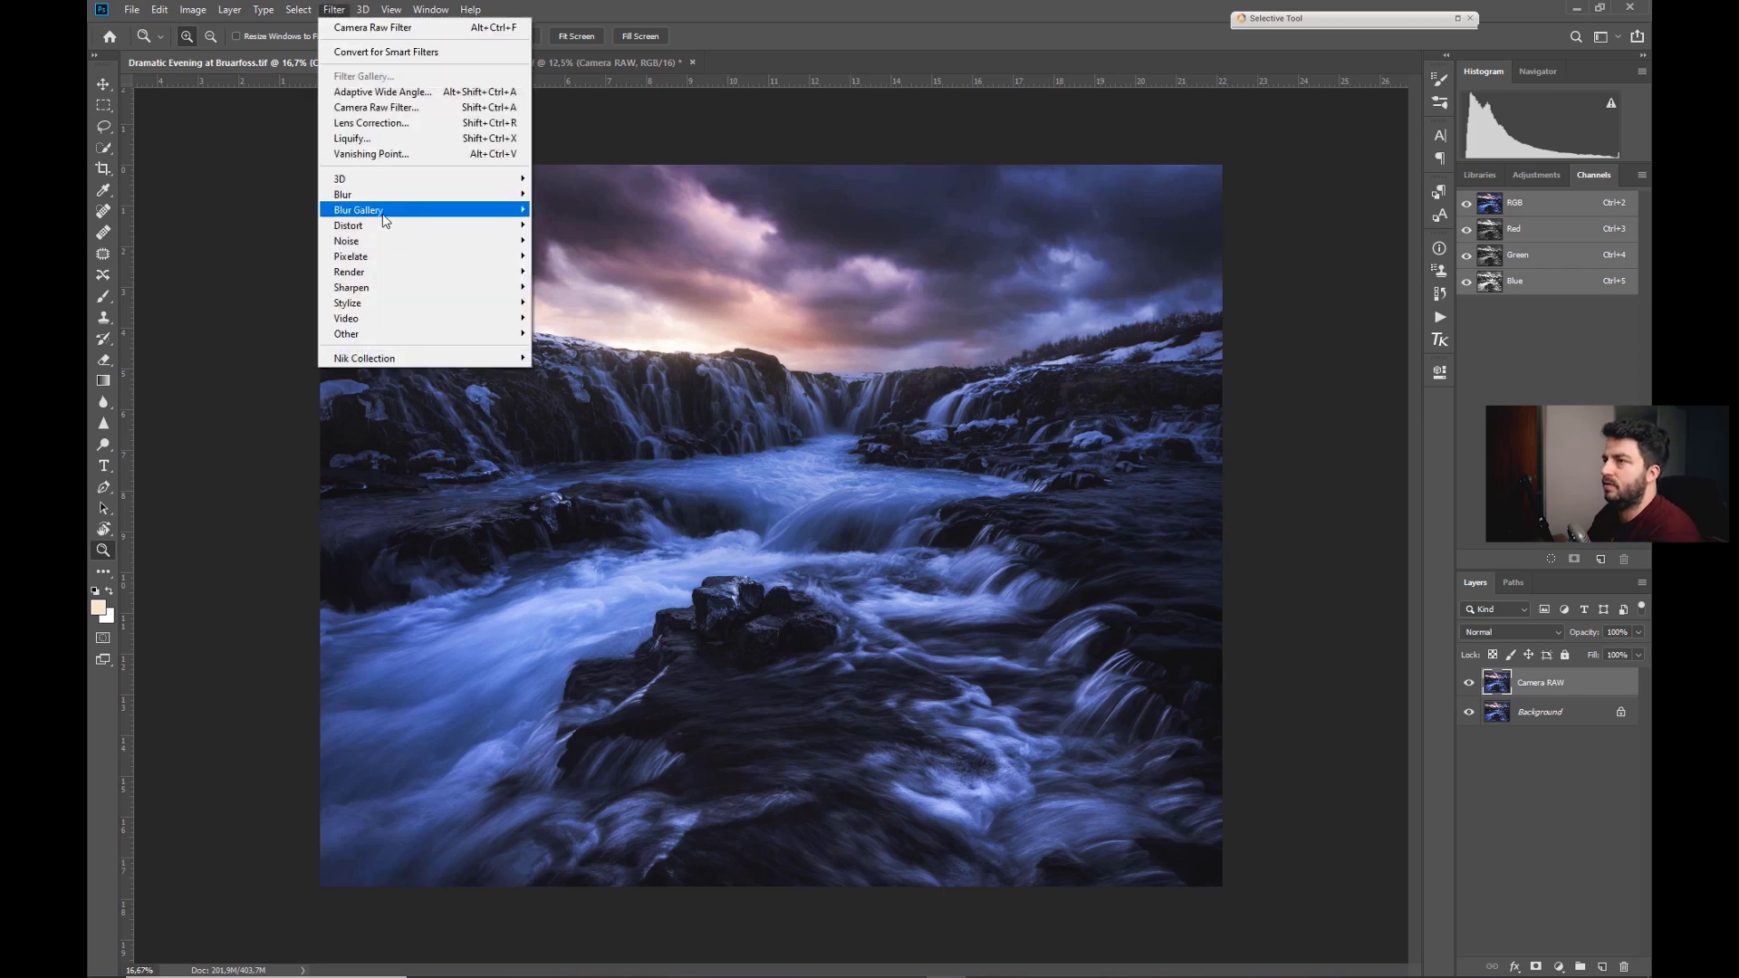
{"action": "left_click", "coordinate": [376, 107]}
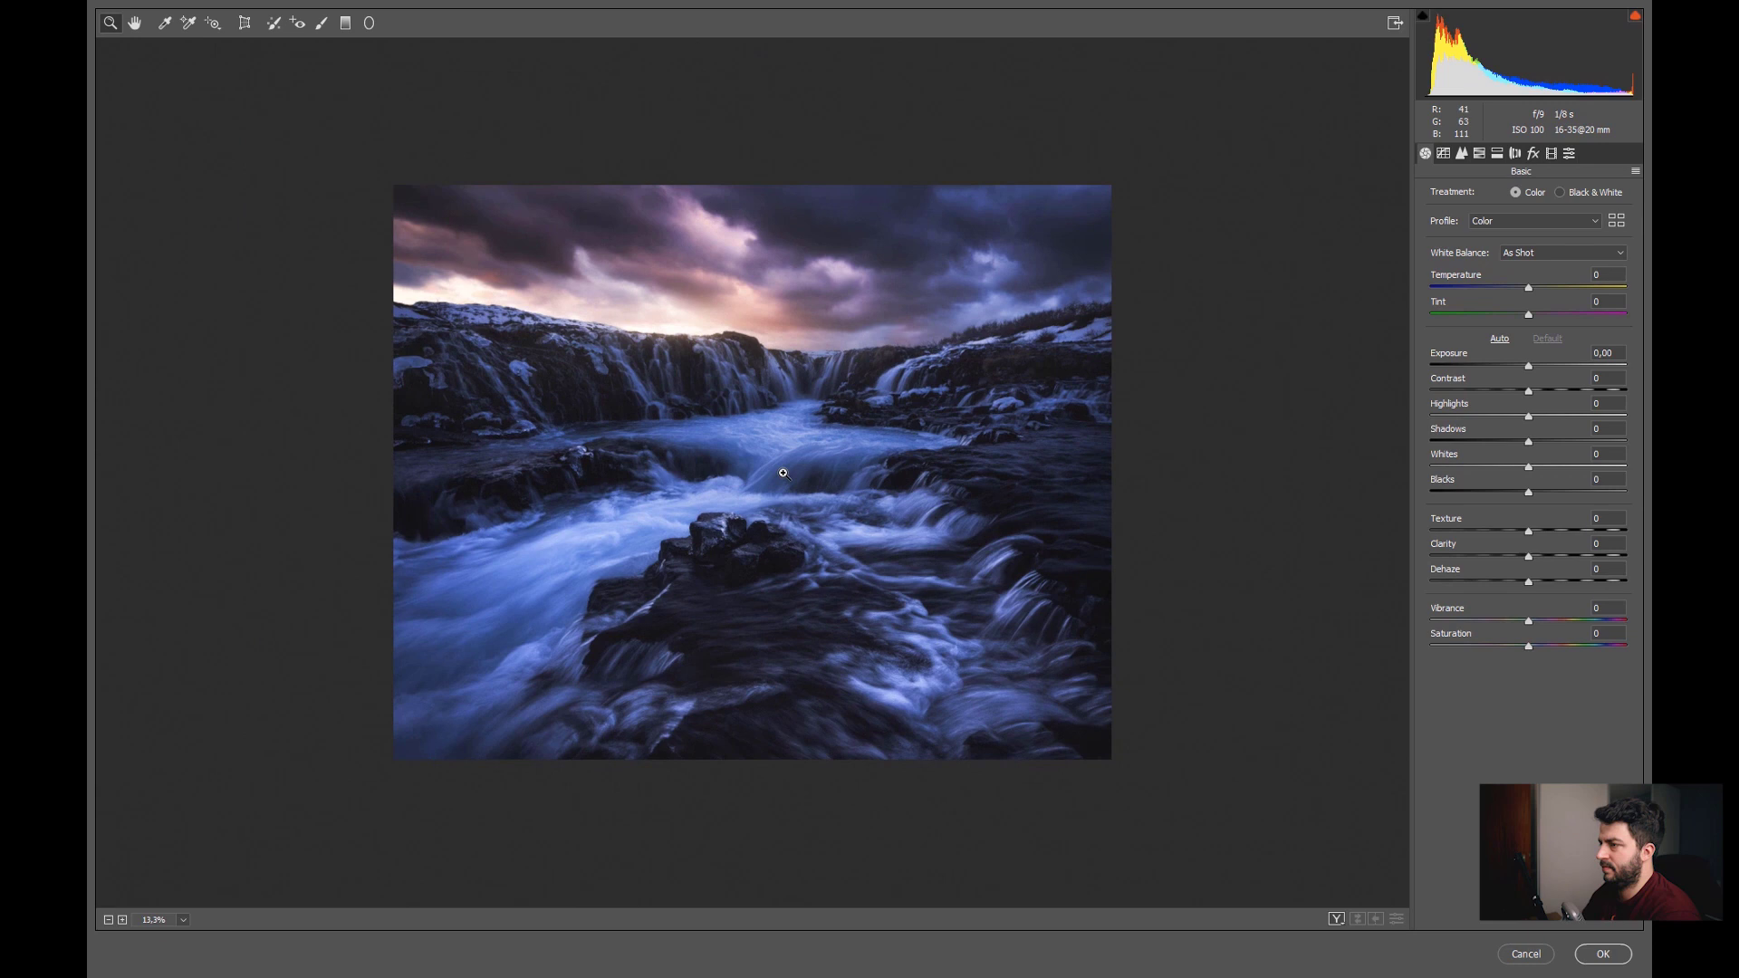
{"action": "left_click", "coordinate": [369, 23]}
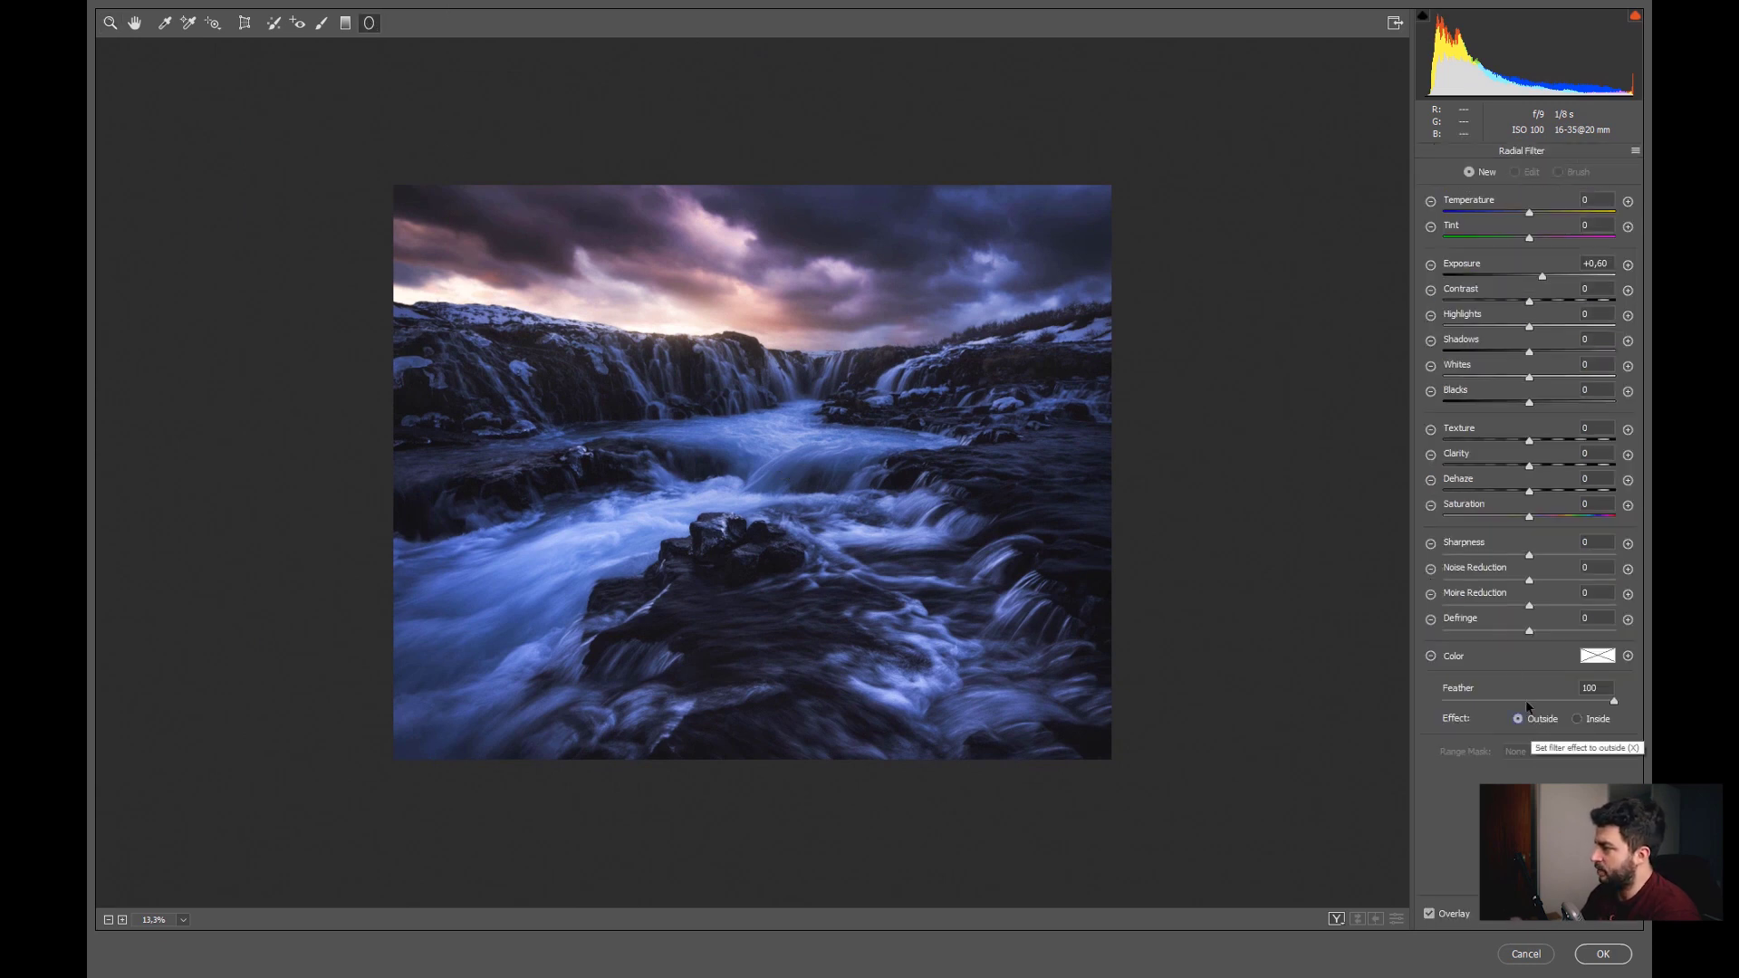
{"action": "left_click", "coordinate": [1517, 718]}
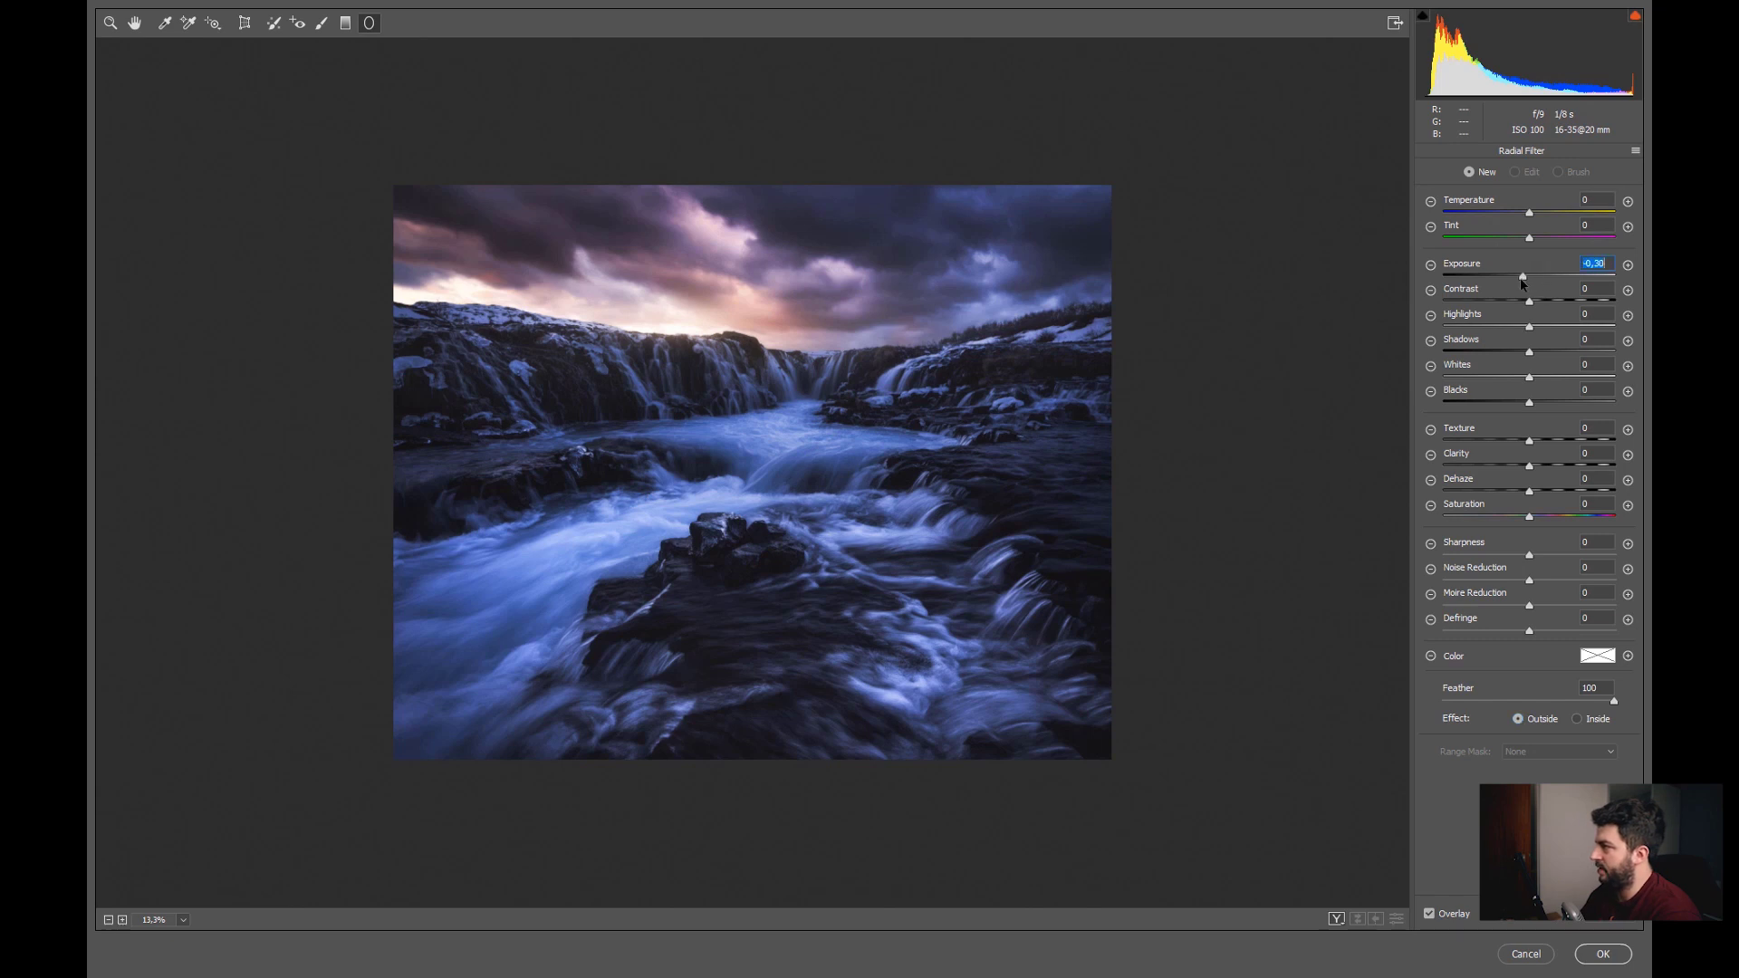
{"action": "left_click_drag", "start_coordinate": [776, 490], "coordinate": [989, 617]}
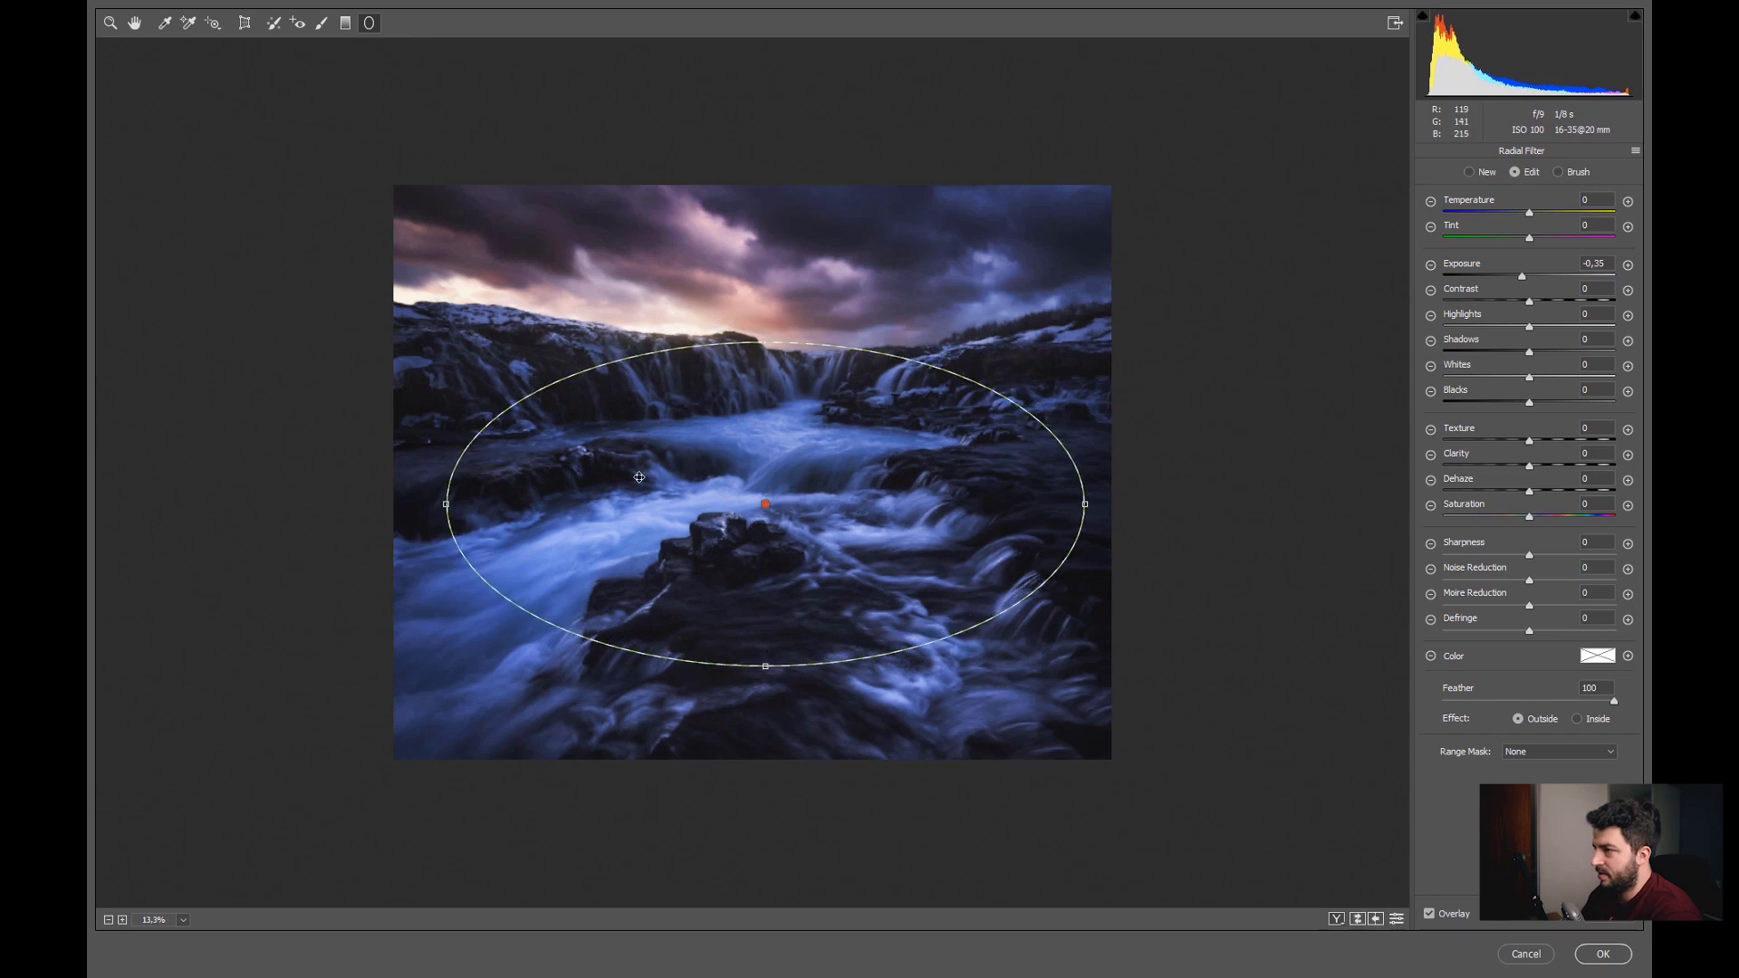
{"action": "left_click_drag", "start_coordinate": [445, 505], "coordinate": [462, 503]}
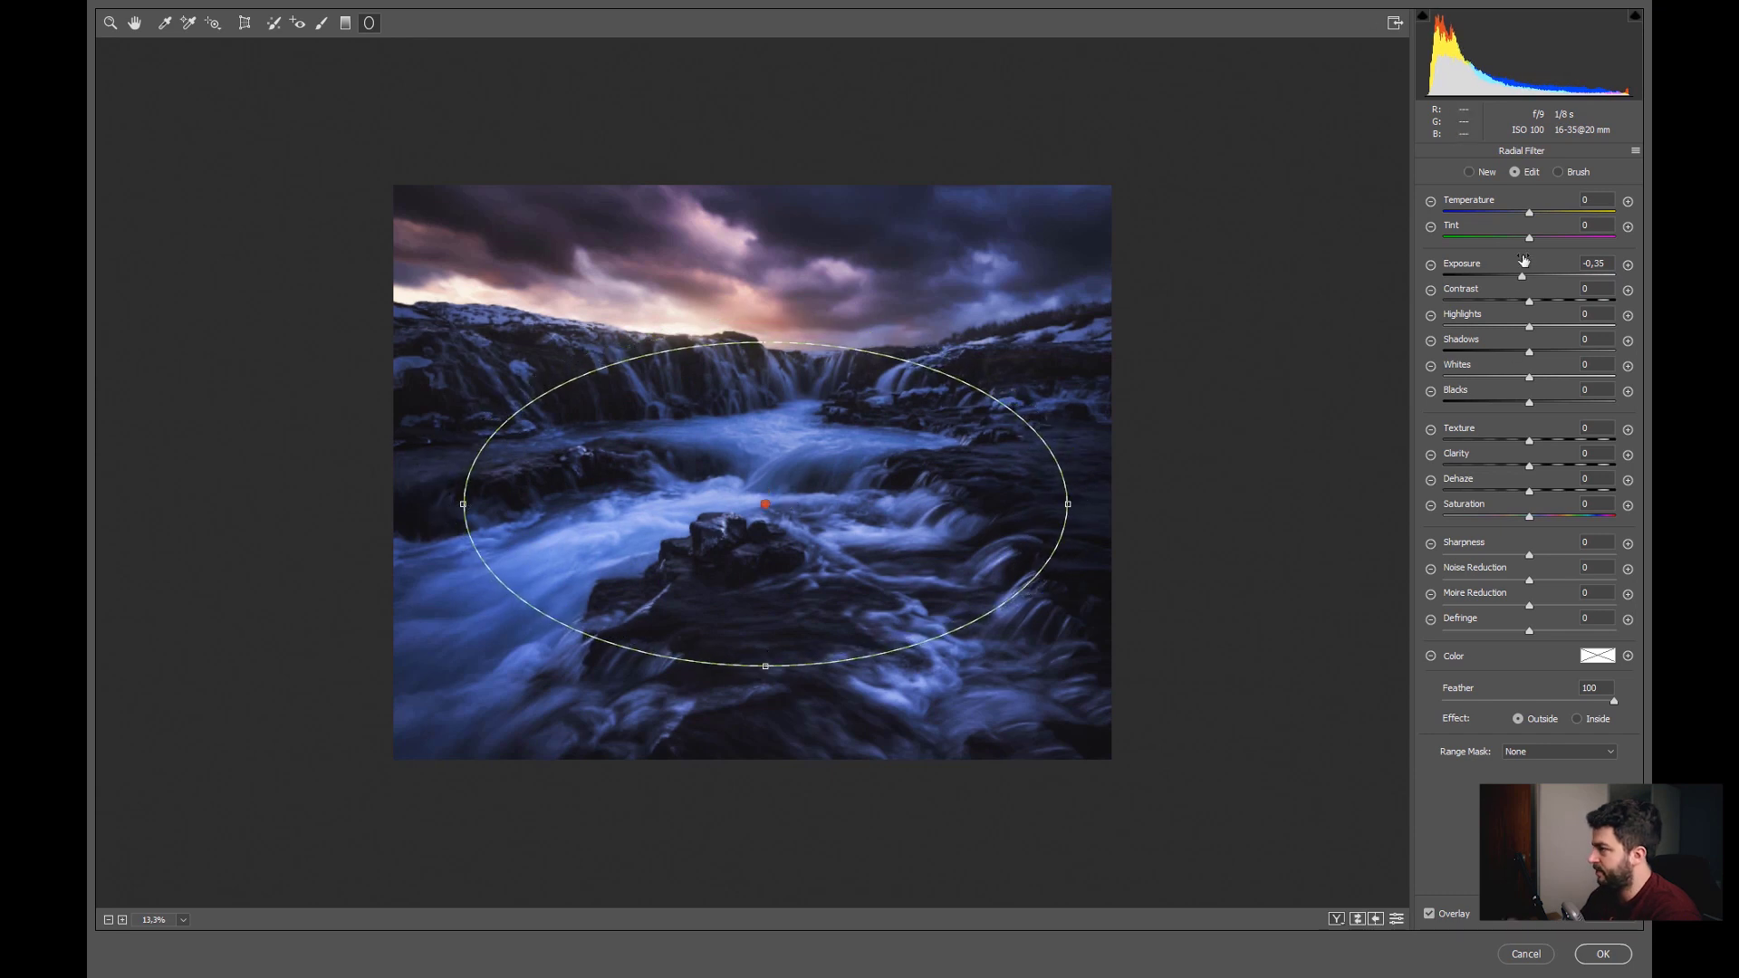
Darken outside the ellipse to Exposure -0.46, Shadows +23, with Blacks lifted slightly.
{"action": "mouse_move", "coordinate": [1523, 281]}
{"action": "left_mouse_down"}
{"action": "mouse_move", "coordinate": [1485, 276]}
{"action": "mouse_move", "coordinate": [1522, 271]}
{"action": "left_mouse_up"}
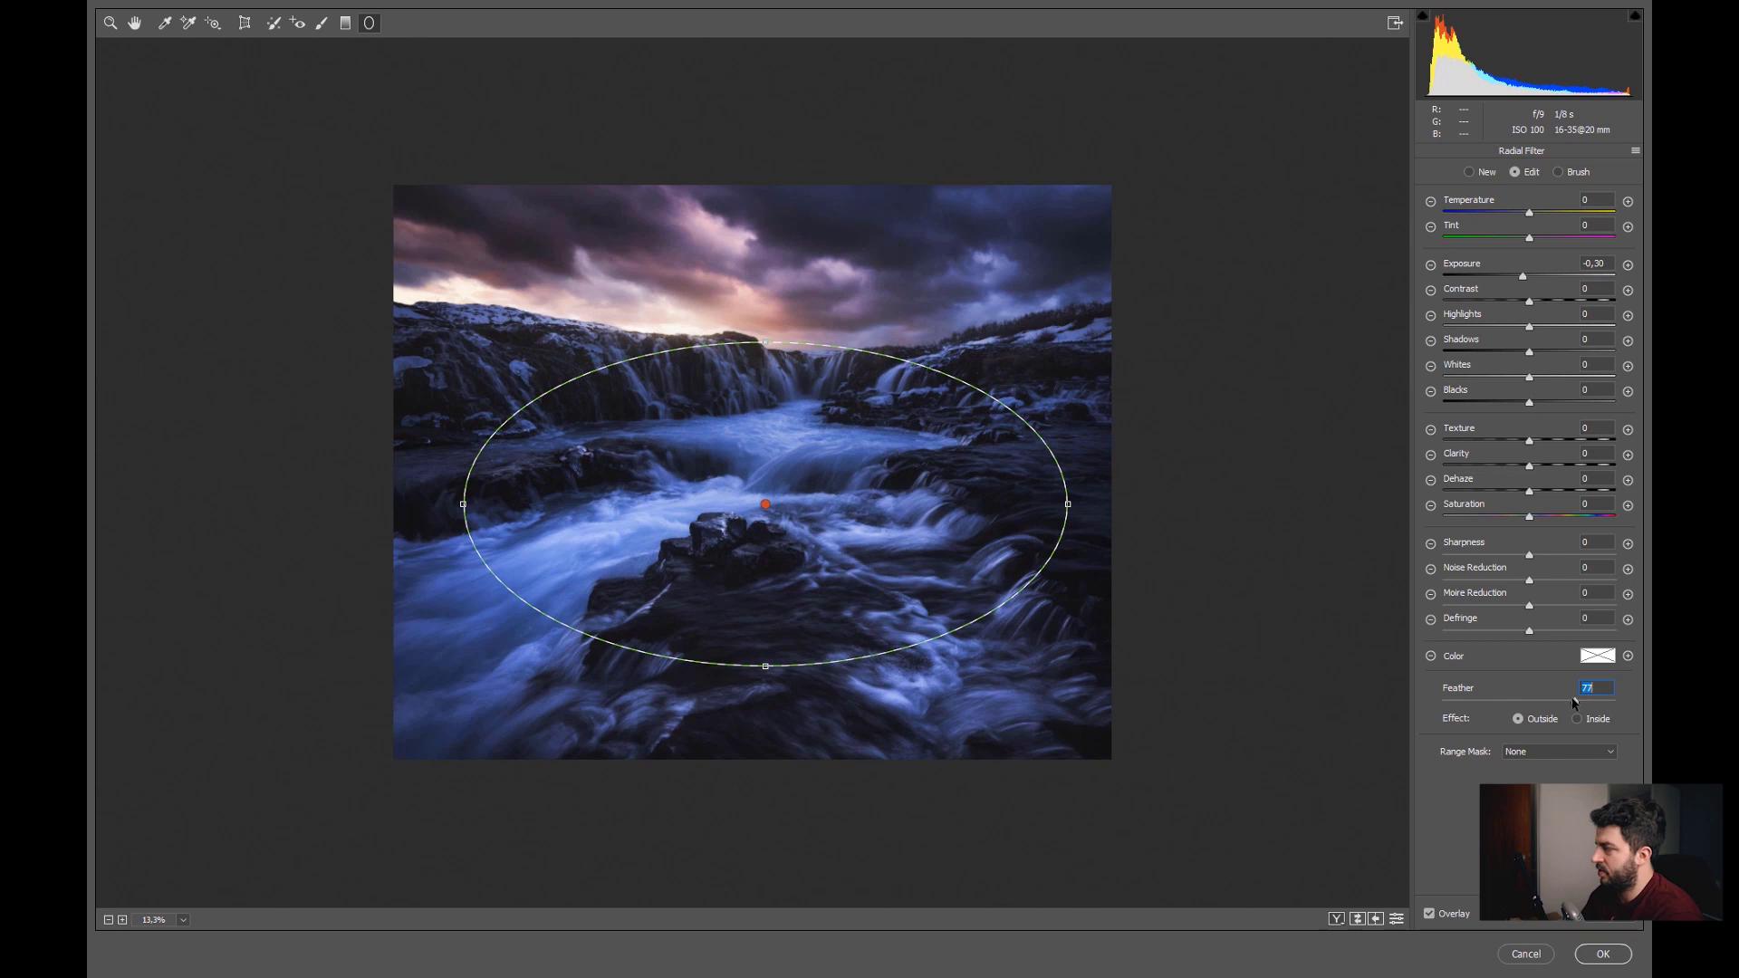
{"action": "left_click_drag", "start_coordinate": [1524, 279], "coordinate": [1527, 278]}
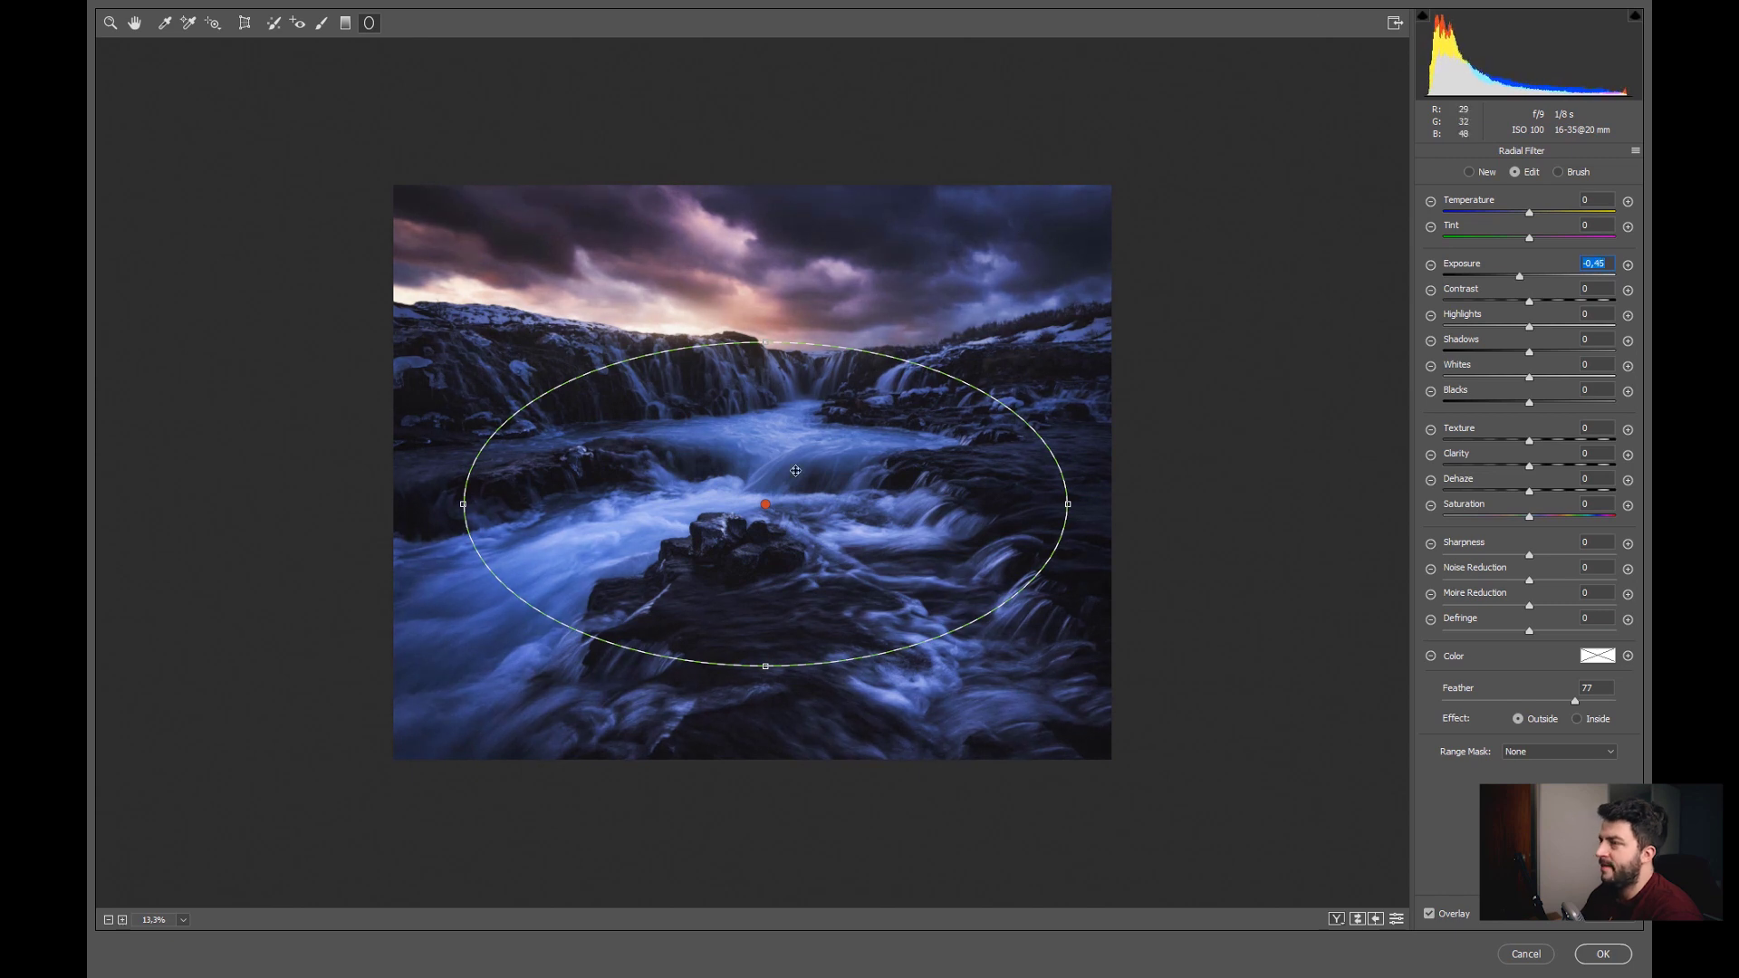
{"action": "left_click_drag", "start_coordinate": [765, 508], "coordinate": [755, 492]}
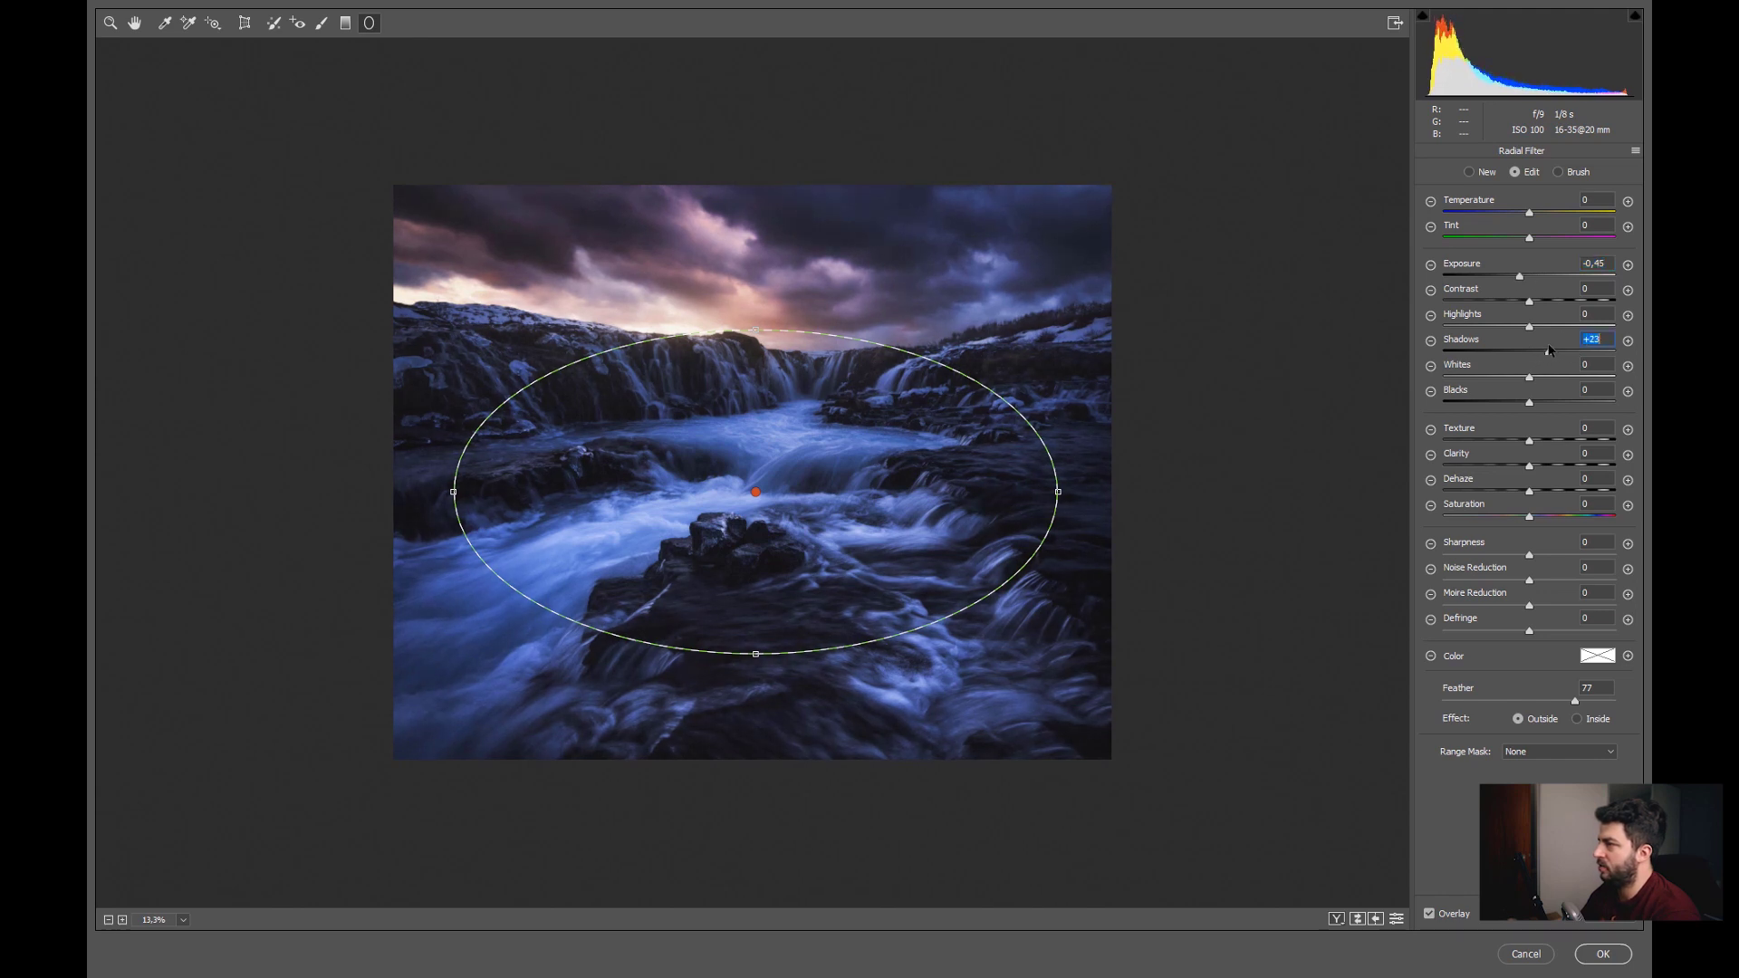
{"action": "left_click_drag", "start_coordinate": [1531, 405], "coordinate": [1532, 406]}
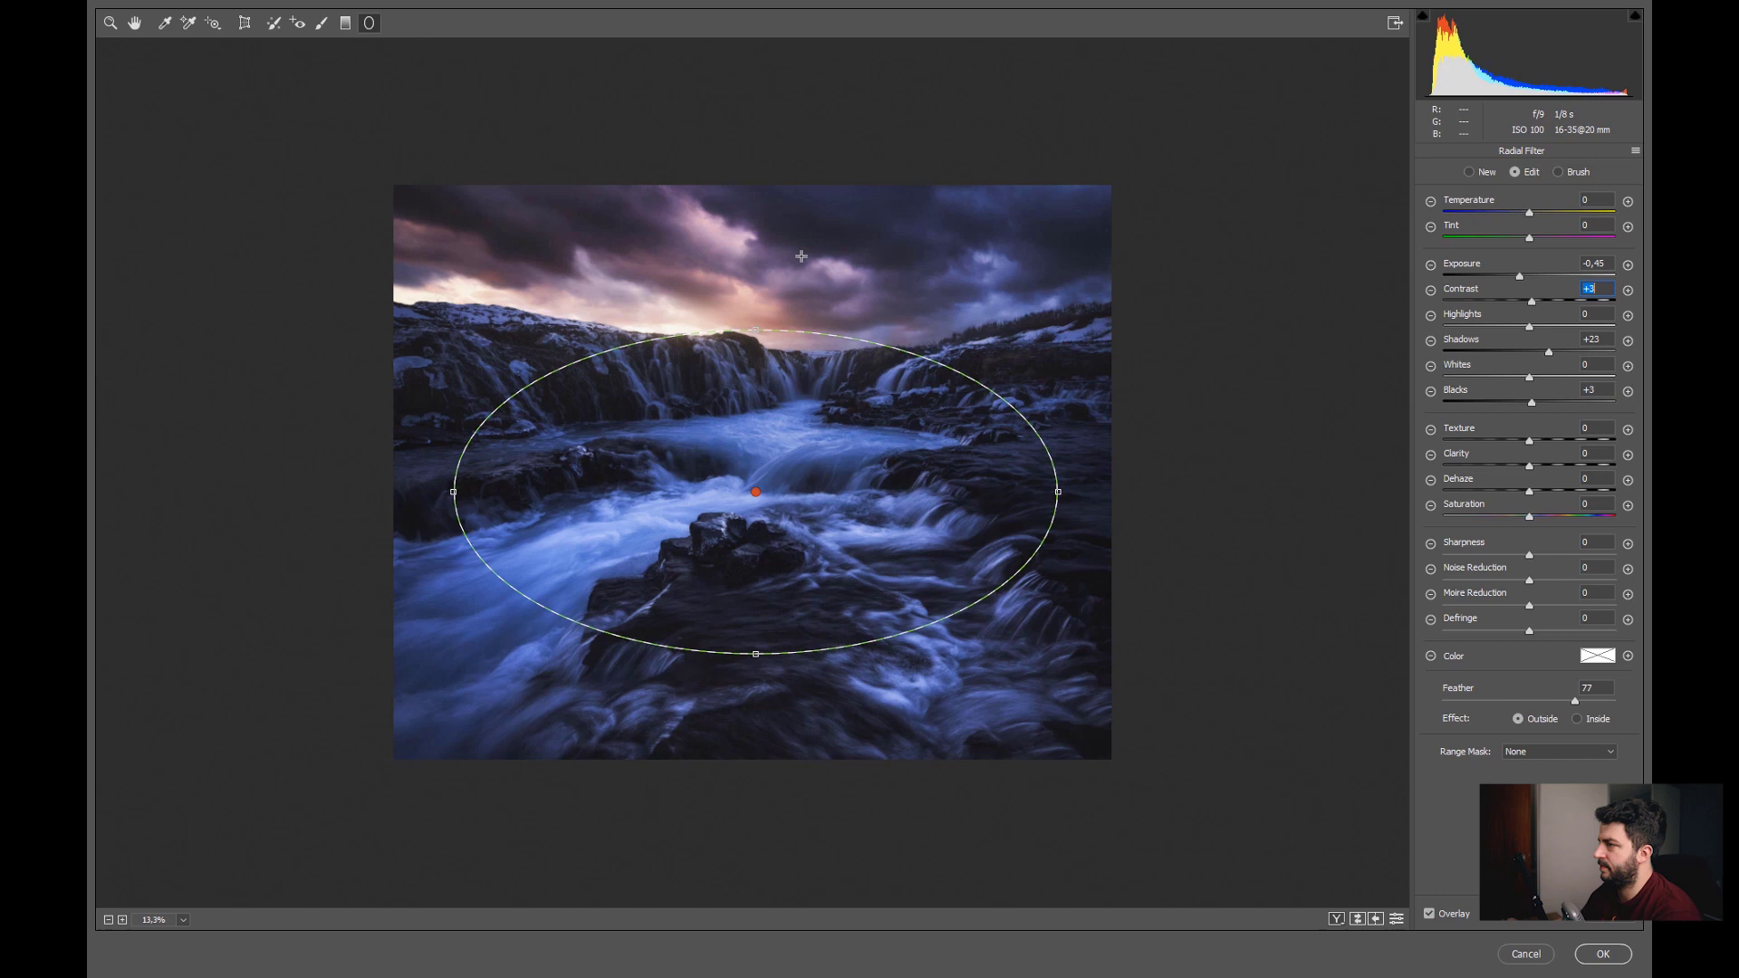
Add a second Inside radial filter over the falls with Feather 100 and Exposure +0.30.
{"action": "key", "text": "z"}
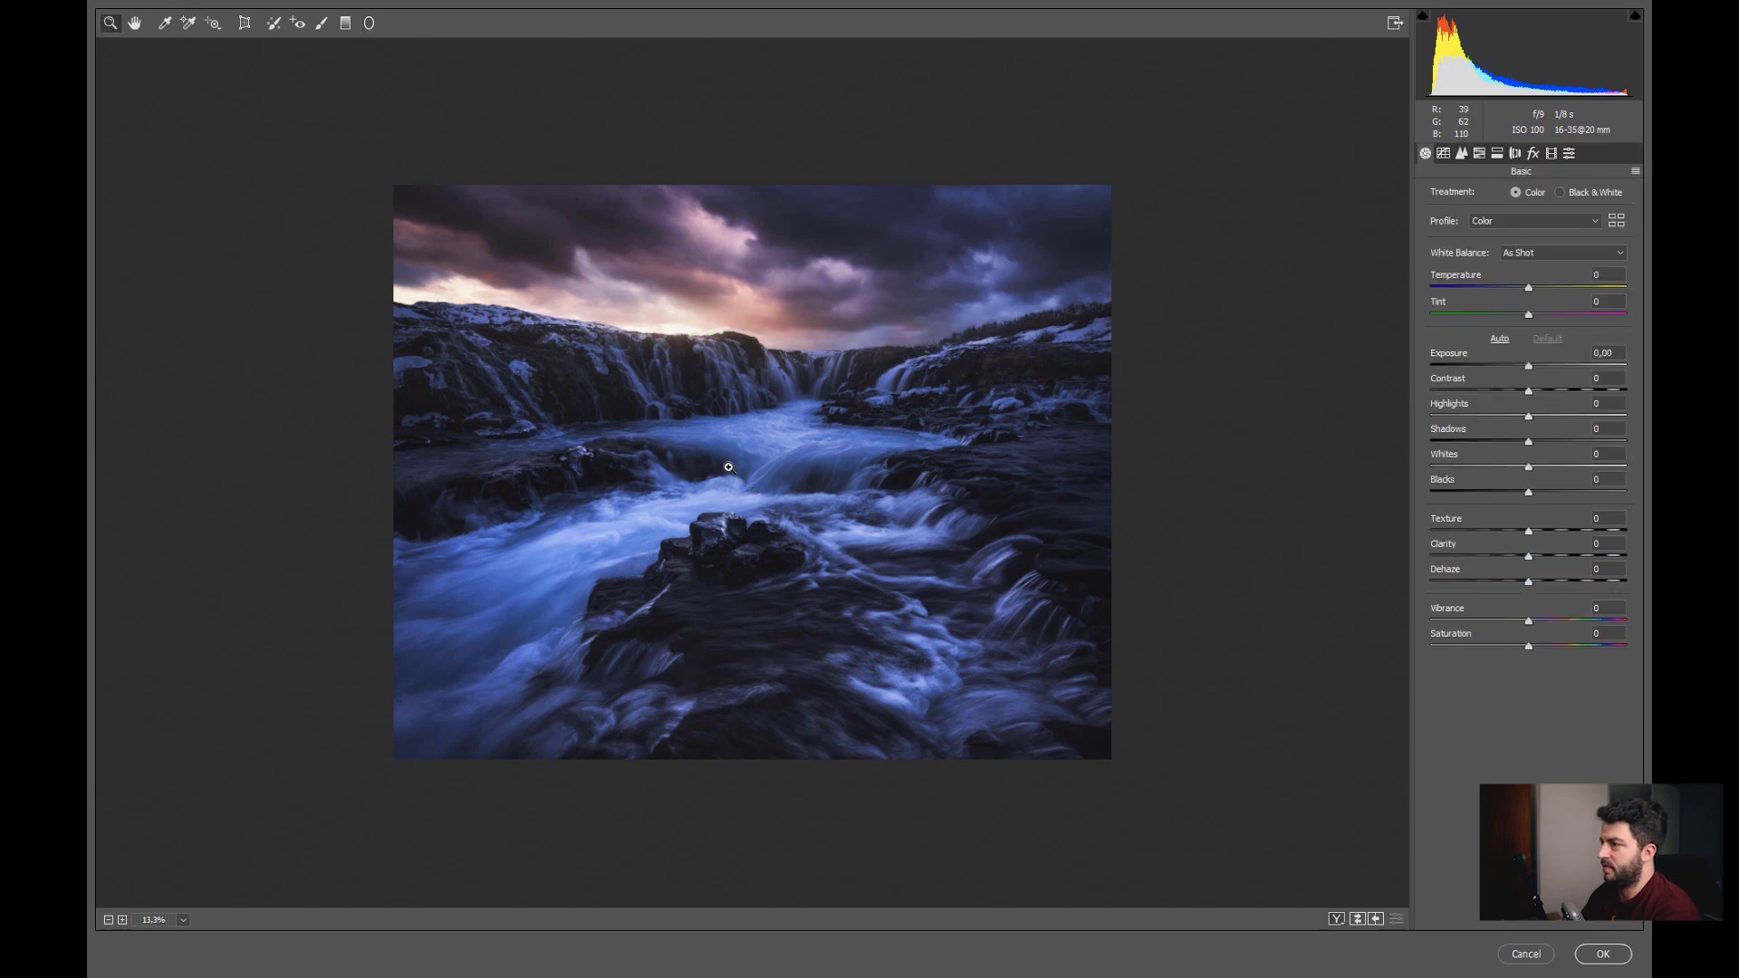
{"action": "left_click_drag", "start_coordinate": [728, 467], "coordinate": [776, 462]}
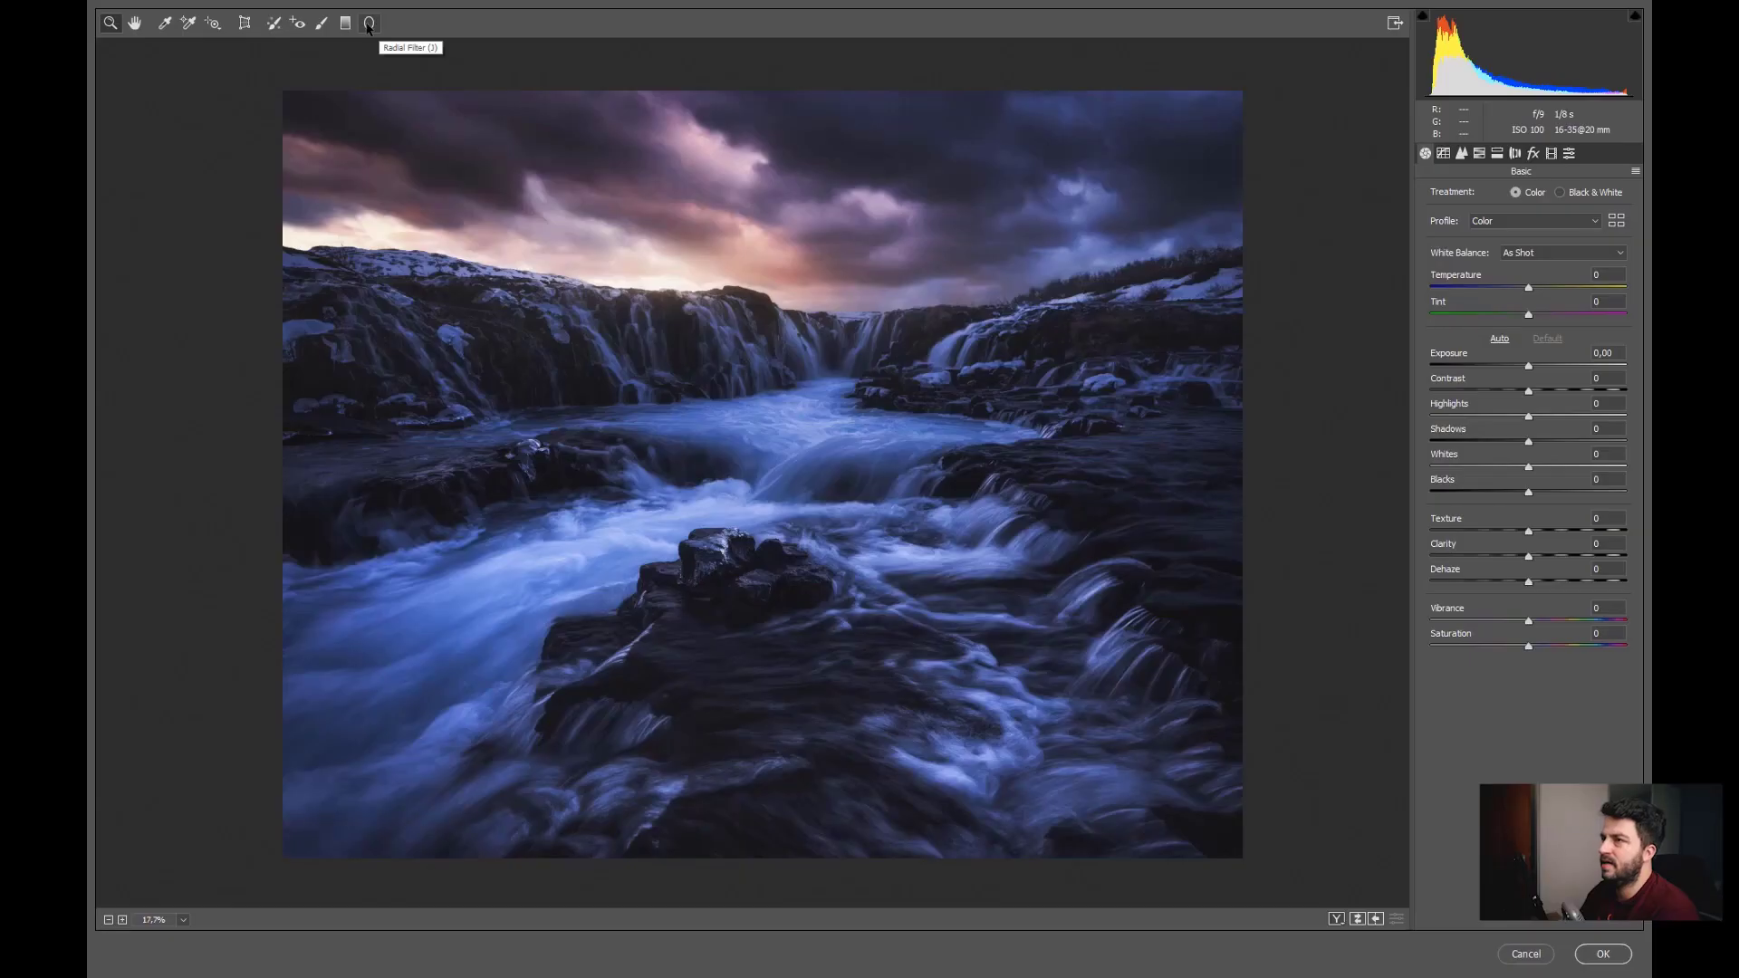
{"action": "left_click", "coordinate": [368, 22]}
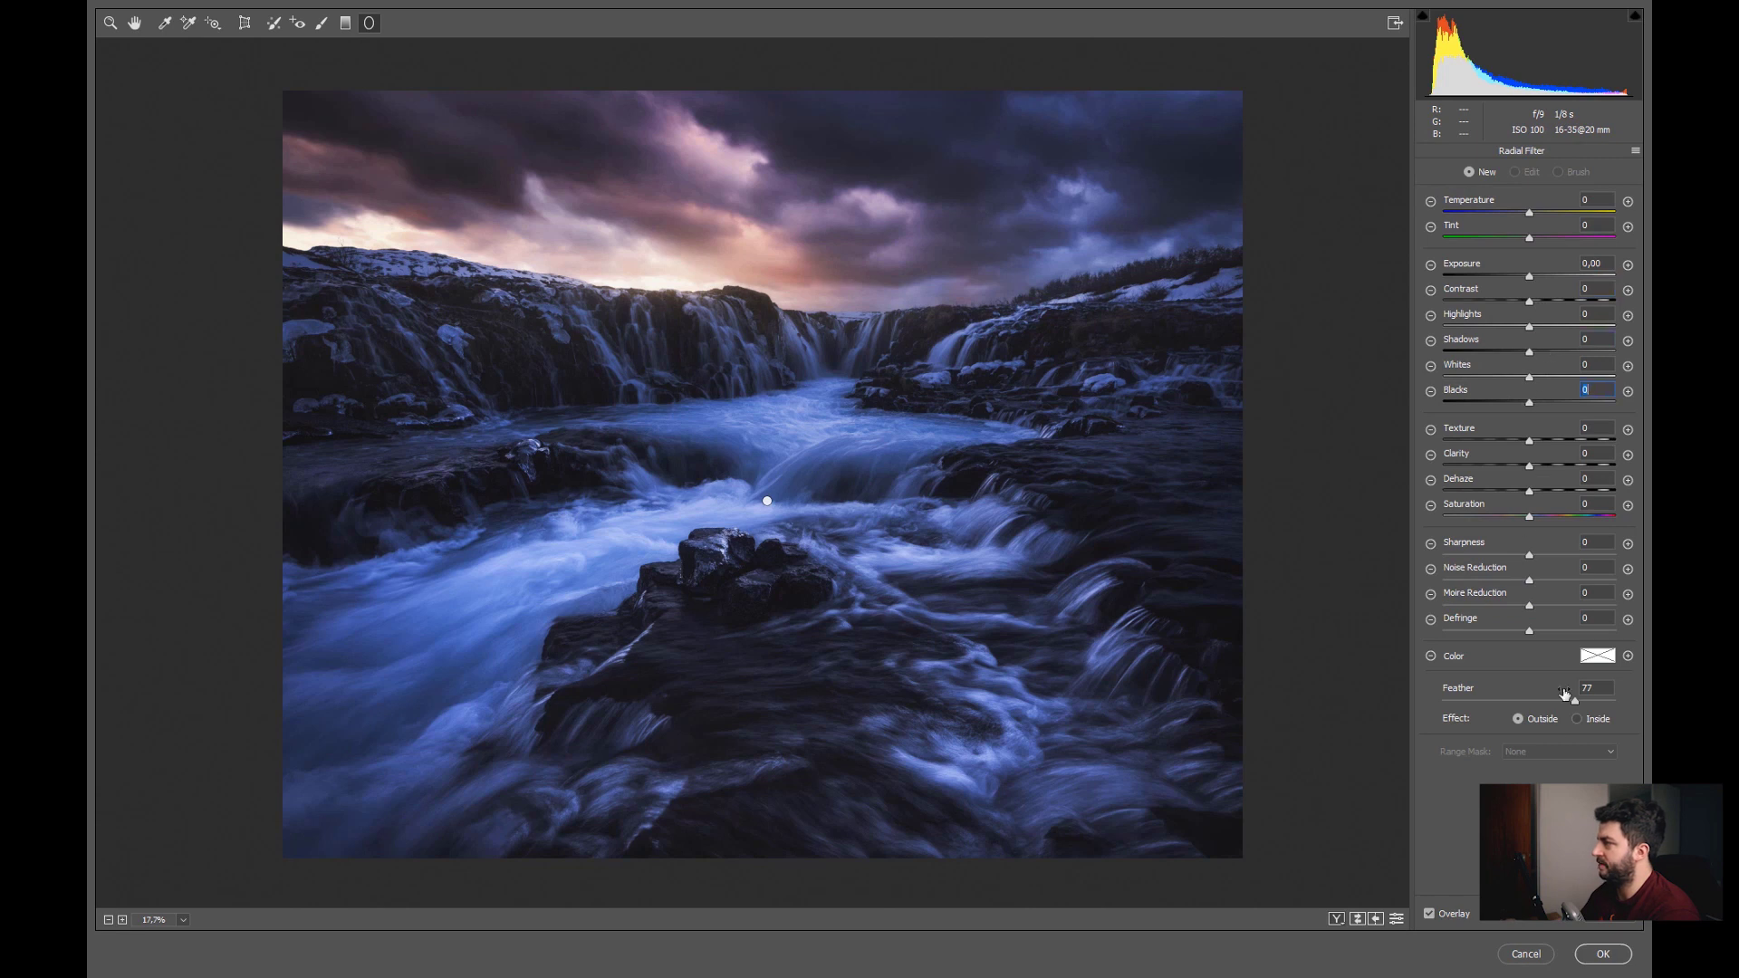
{"action": "left_click", "coordinate": [1577, 718]}
{"action": "left_click", "coordinate": [1581, 700]}
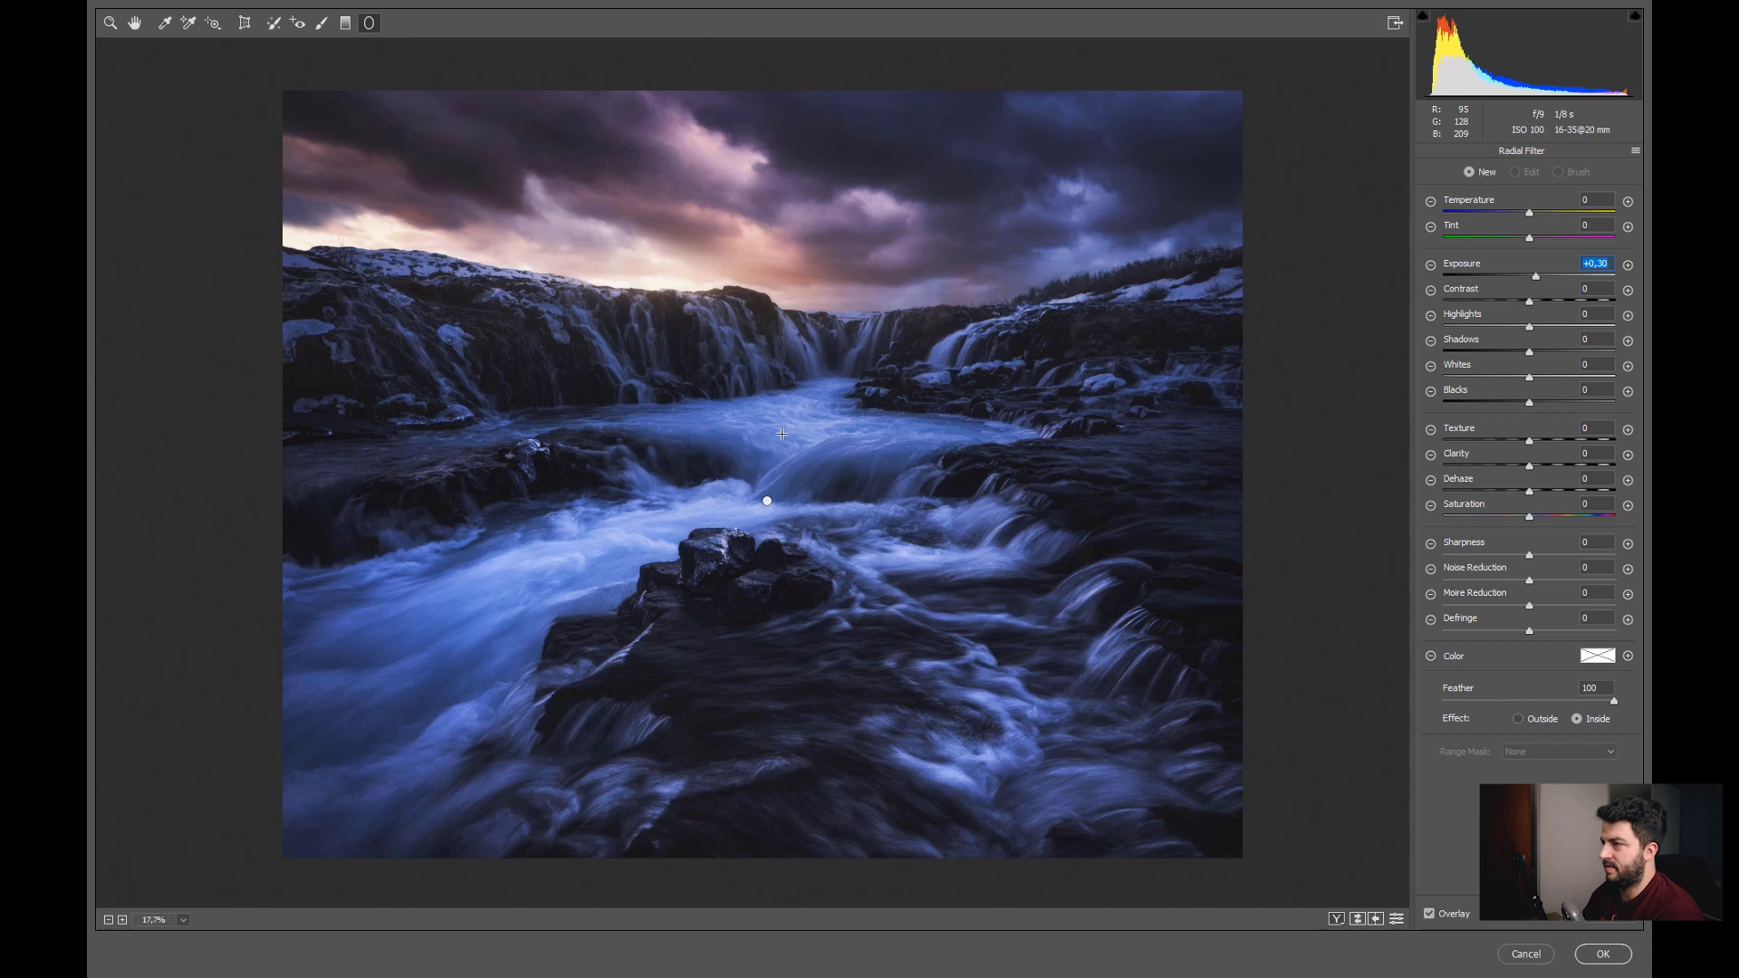
{"action": "left_click_drag", "start_coordinate": [776, 418], "coordinate": [1134, 566]}
{"action": "left_click_drag", "start_coordinate": [827, 401], "coordinate": [837, 389]}
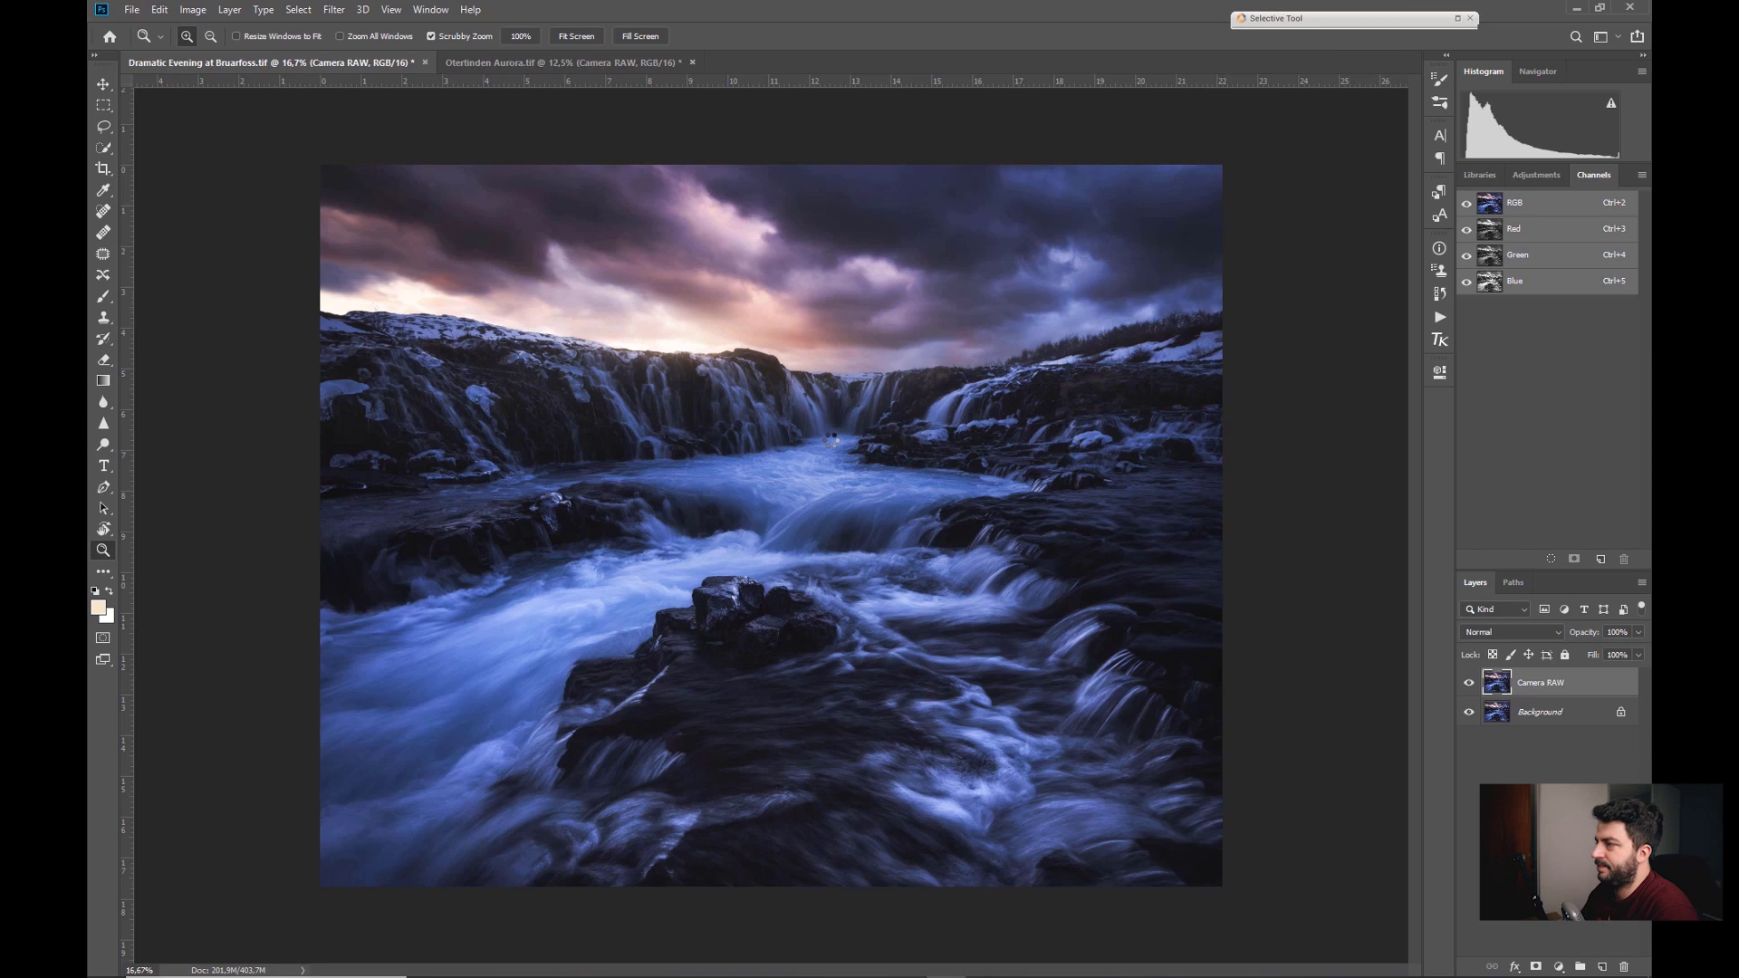
Toggle the Camera RAW layer off and on to compare, then add a white layer mask.
{"action": "key", "text": "ctrl+minus"}
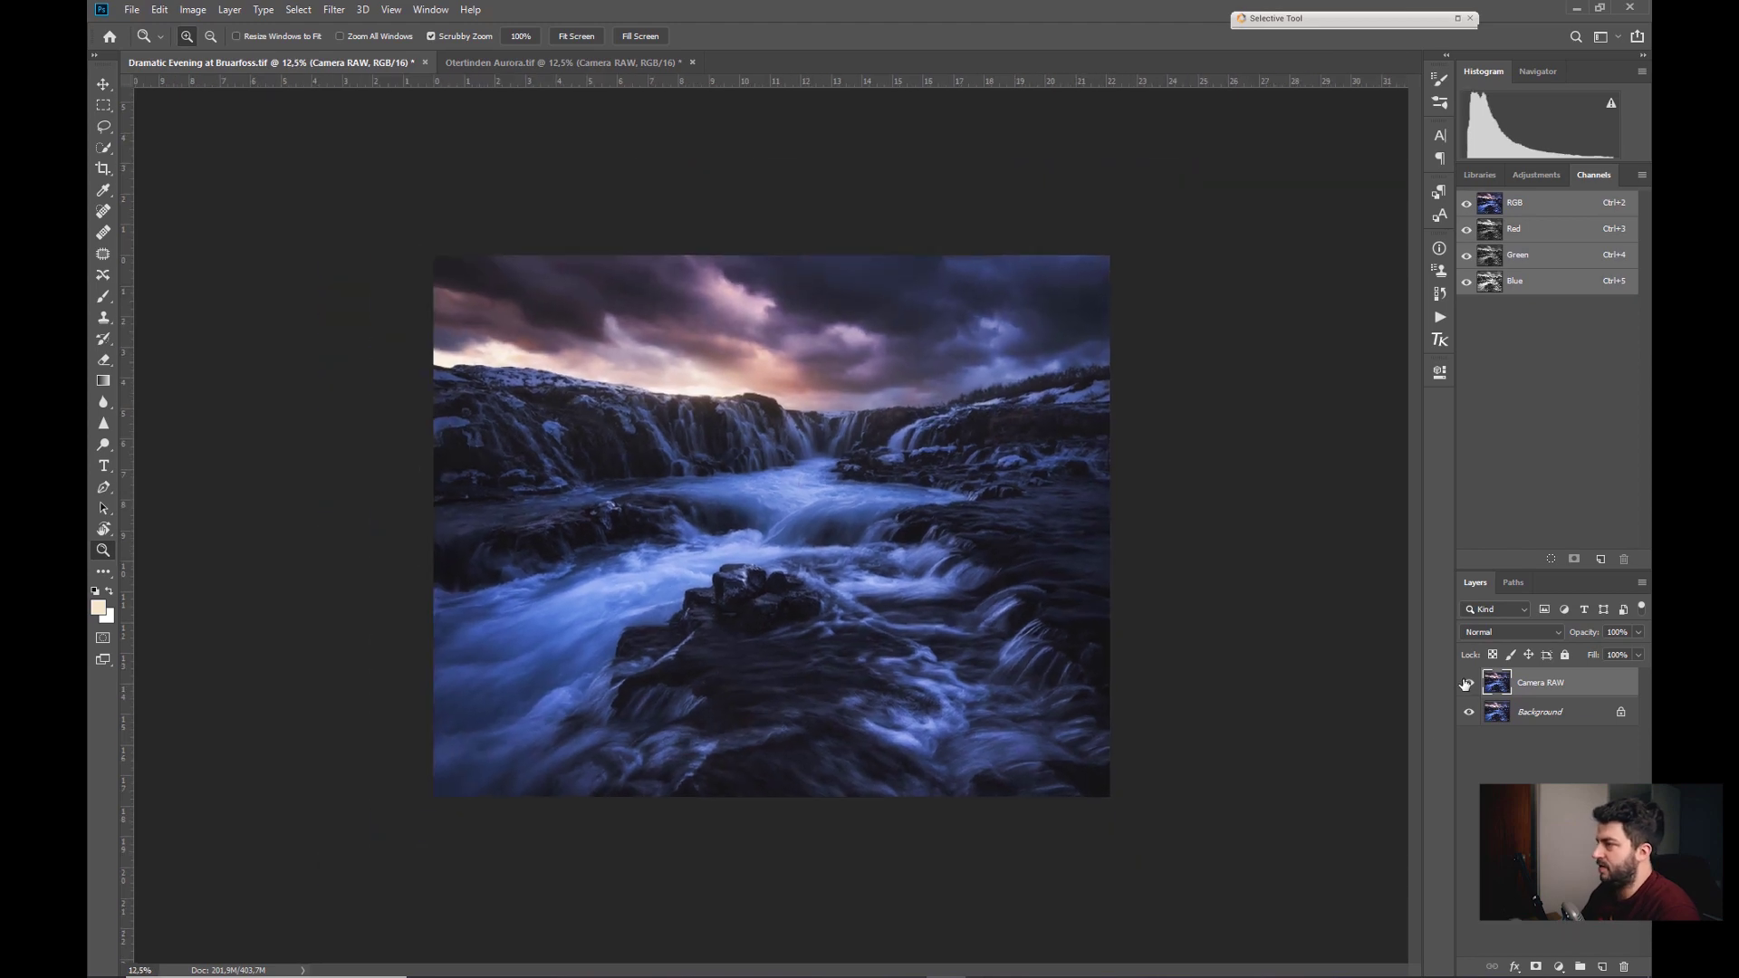
{"action": "left_click", "coordinate": [1466, 683]}
{"action": "left_click", "coordinate": [1466, 684]}
{"action": "left_click", "coordinate": [1467, 685]}
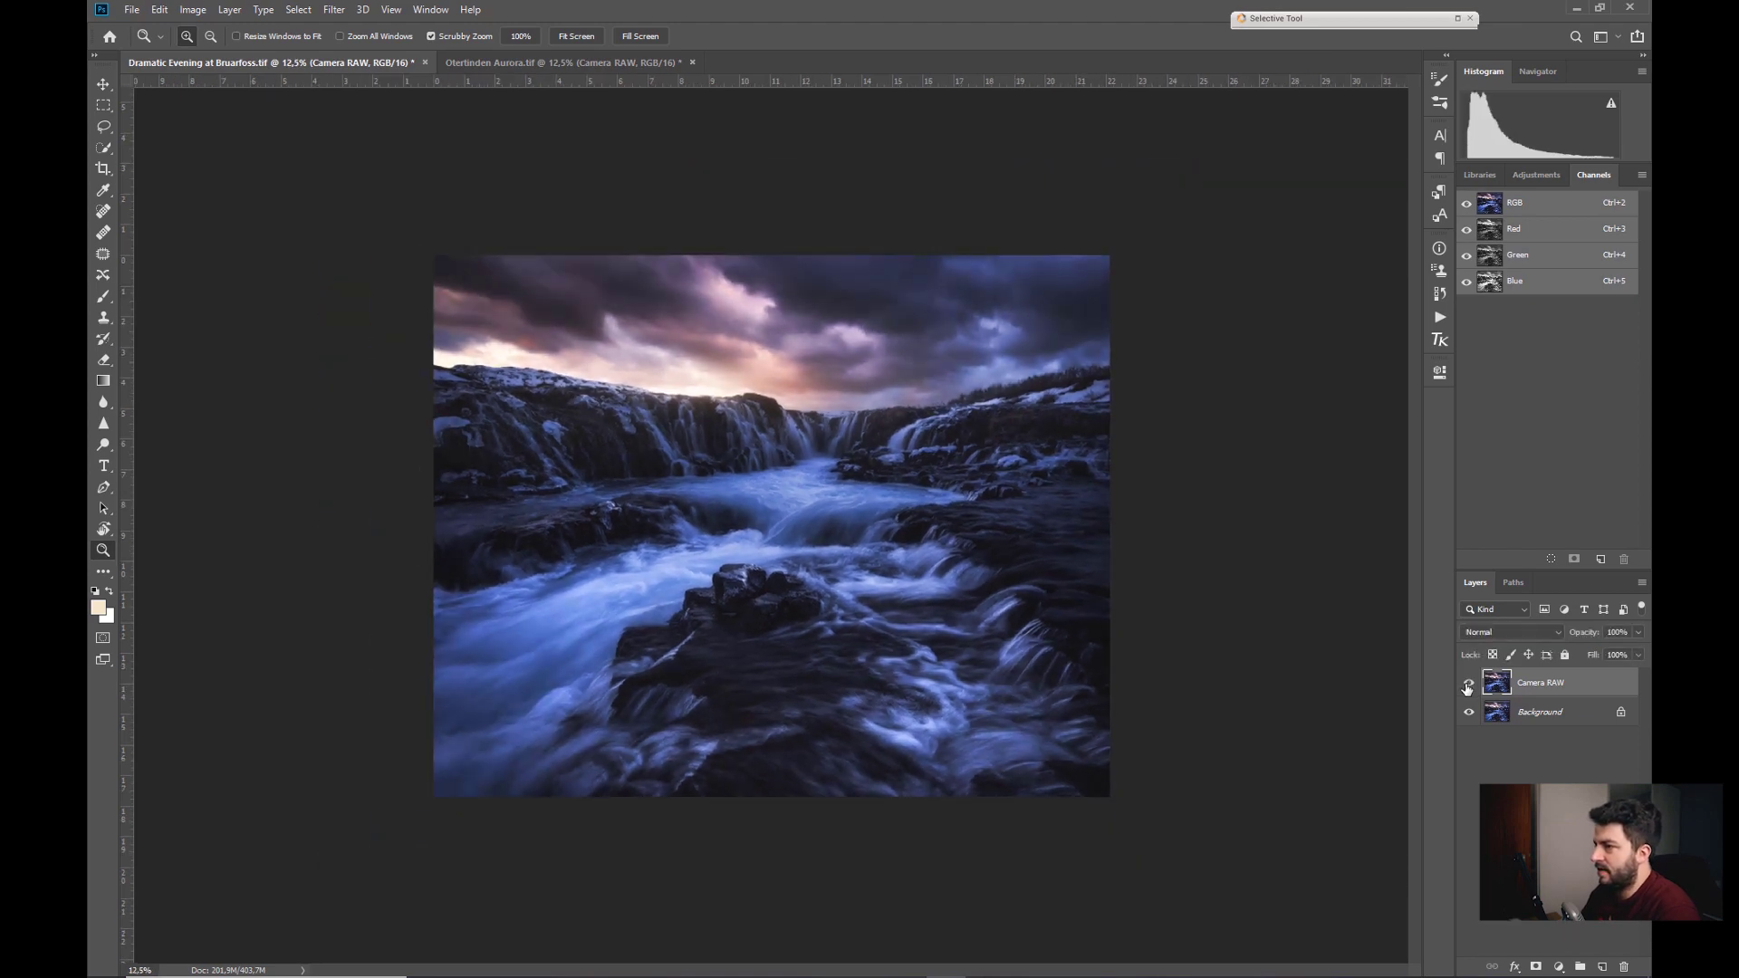
{"action": "left_click", "coordinate": [1468, 685]}
{"action": "left_click", "coordinate": [1468, 684]}
{"action": "left_click", "coordinate": [1468, 685]}
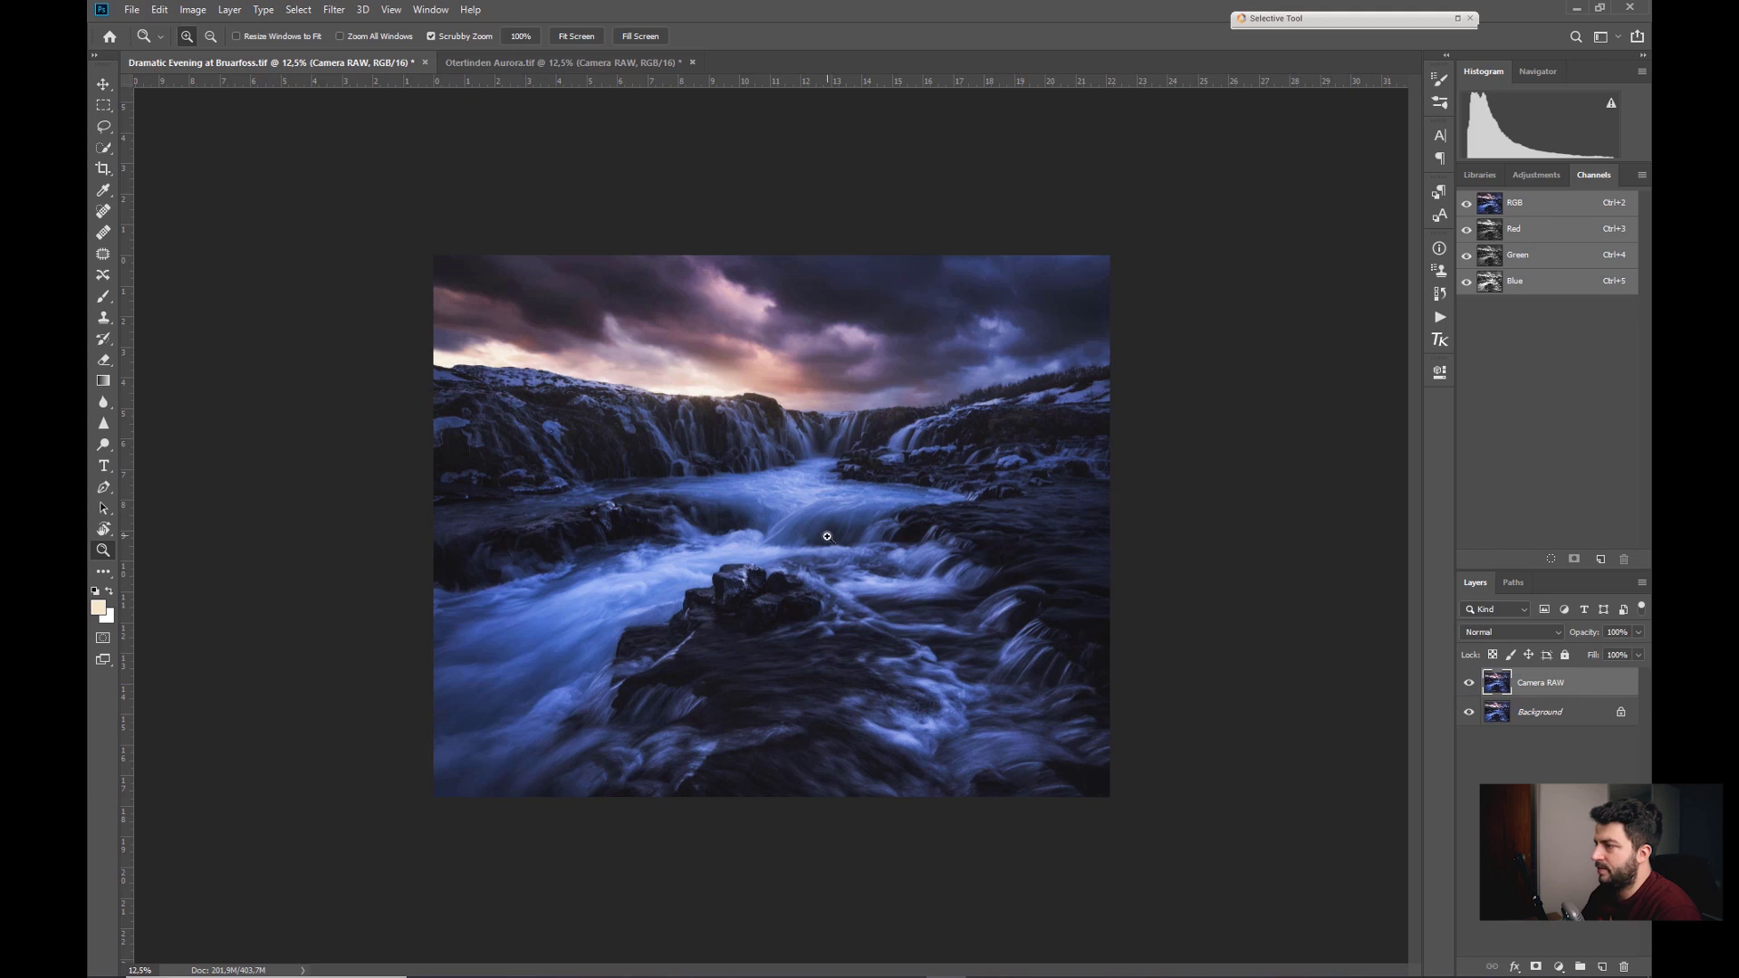
{"action": "key", "text": "ctrl+plus"}
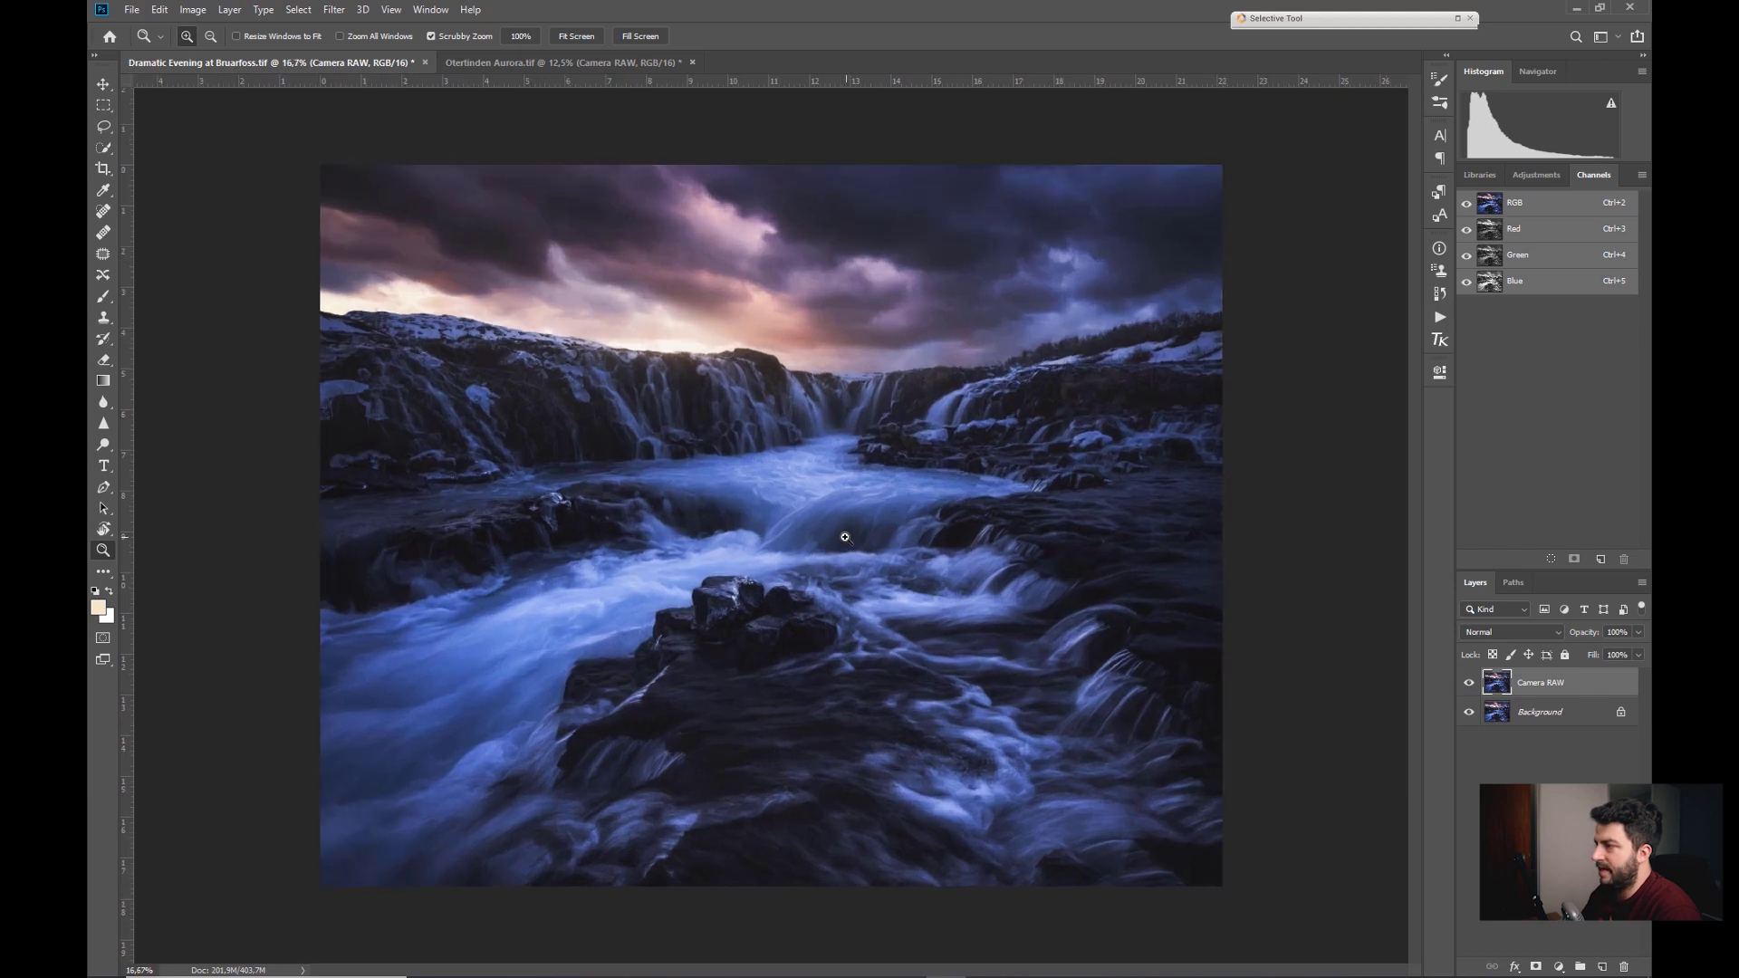
{"action": "left_click", "coordinate": [1537, 967]}
Paint the mask black over the lower-left water with a ~596 px brush at 50% opacity.
{"action": "key", "text": "b"}
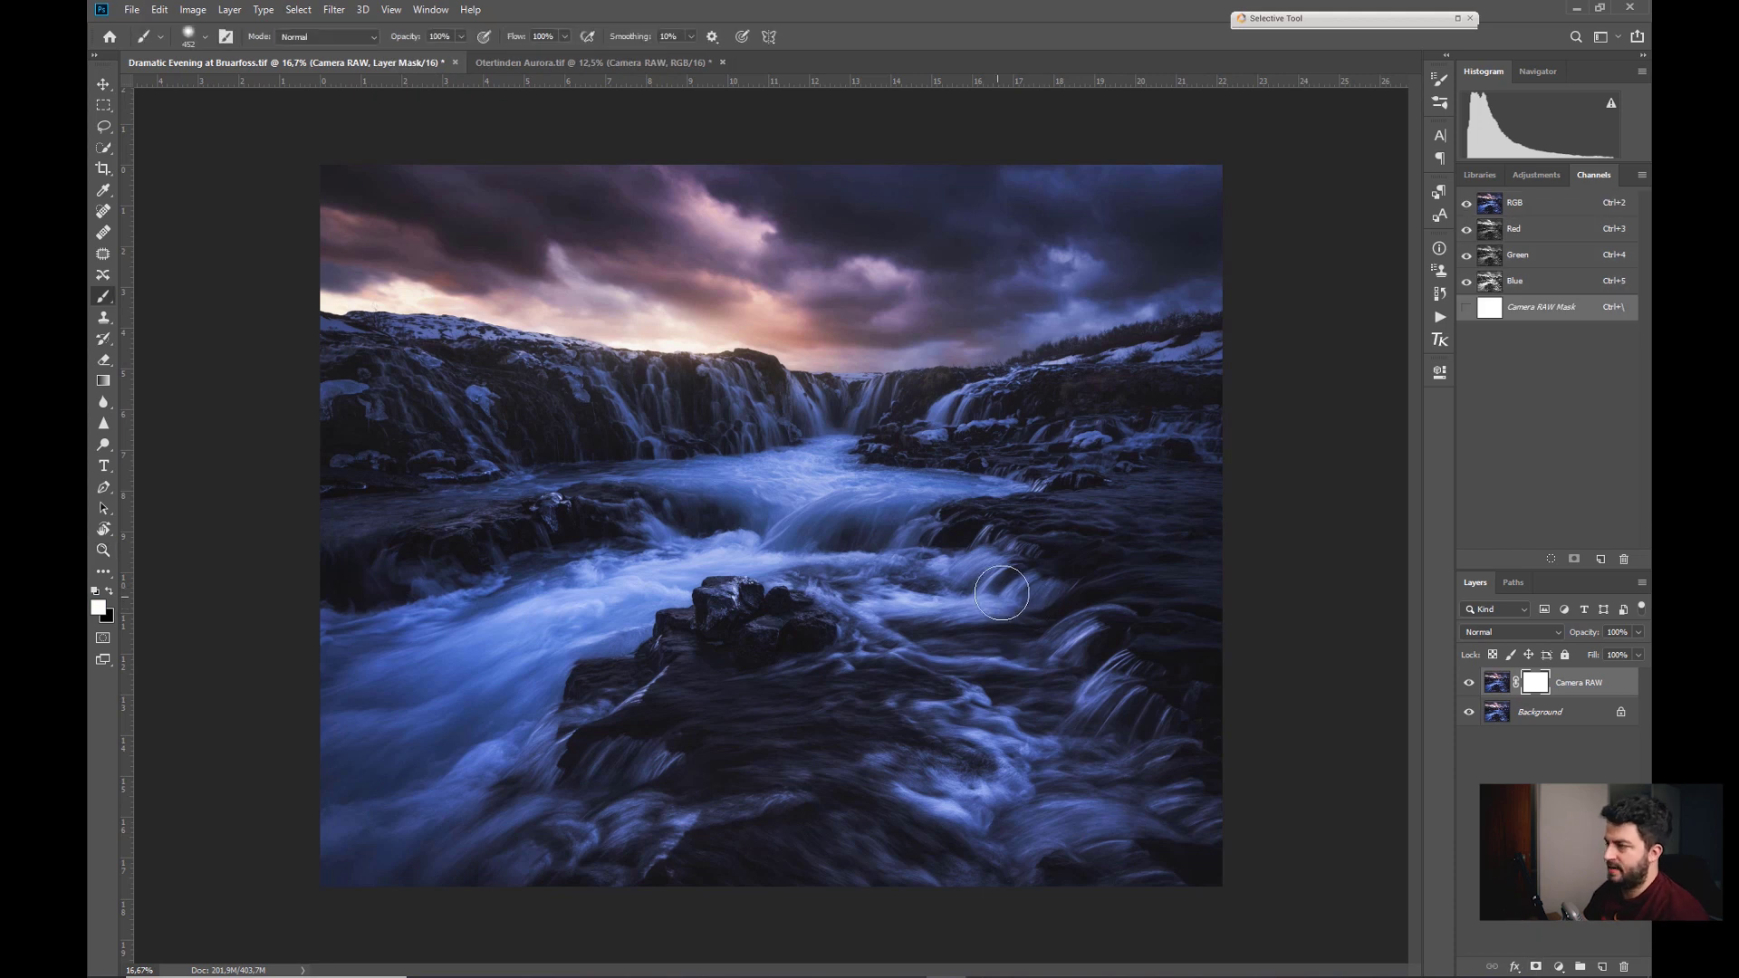
{"action": "key", "text": "x"}
{"action": "mouse_move", "coordinate": [1026, 648]}
{"action": "left_mouse_down"}
{"action": "mouse_move", "coordinate": [1087, 635]}
{"action": "mouse_move", "coordinate": [1120, 675]}
{"action": "mouse_move", "coordinate": [1095, 707]}
{"action": "mouse_move", "coordinate": [1145, 683]}
{"action": "mouse_move", "coordinate": [1164, 738]}
{"action": "mouse_move", "coordinate": [1069, 791]}
{"action": "mouse_move", "coordinate": [1131, 825]}
{"action": "left_mouse_up"}
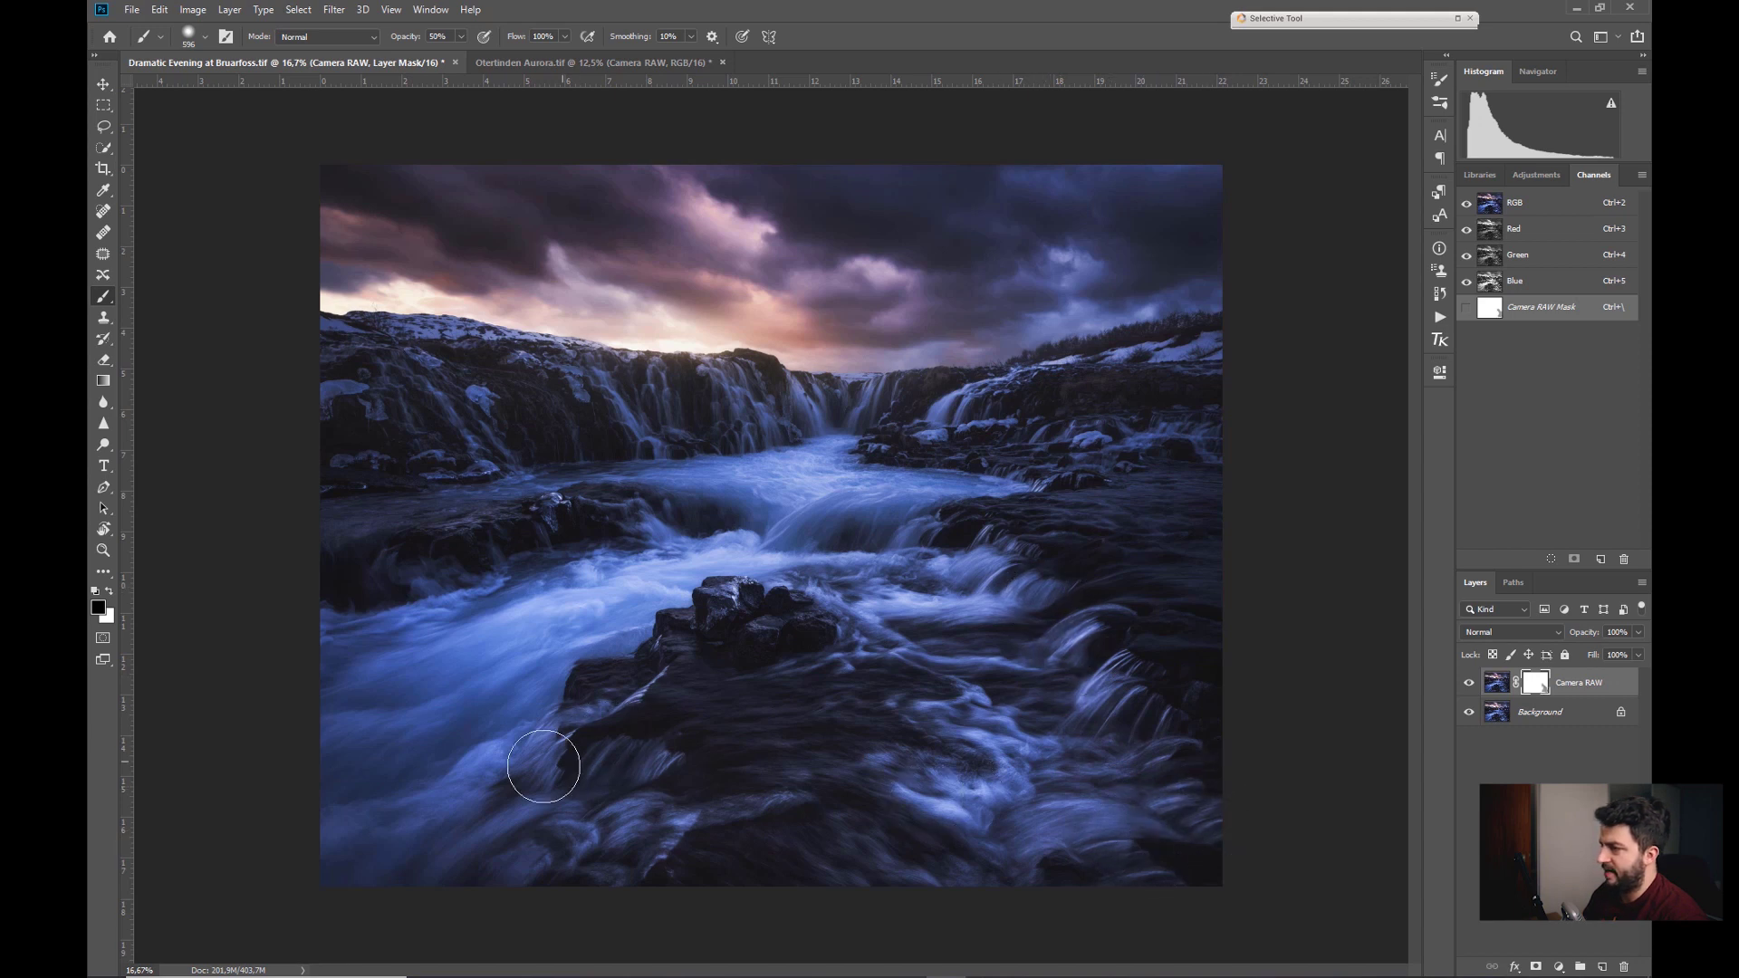
{"action": "mouse_move", "coordinate": [585, 820]}
{"action": "left_mouse_down"}
{"action": "mouse_move", "coordinate": [535, 846]}
{"action": "mouse_move", "coordinate": [408, 628]}
{"action": "mouse_move", "coordinate": [435, 555]}
{"action": "mouse_move", "coordinate": [499, 559]}
{"action": "mouse_move", "coordinate": [375, 391]}
{"action": "mouse_move", "coordinate": [423, 415]}
{"action": "left_mouse_up"}
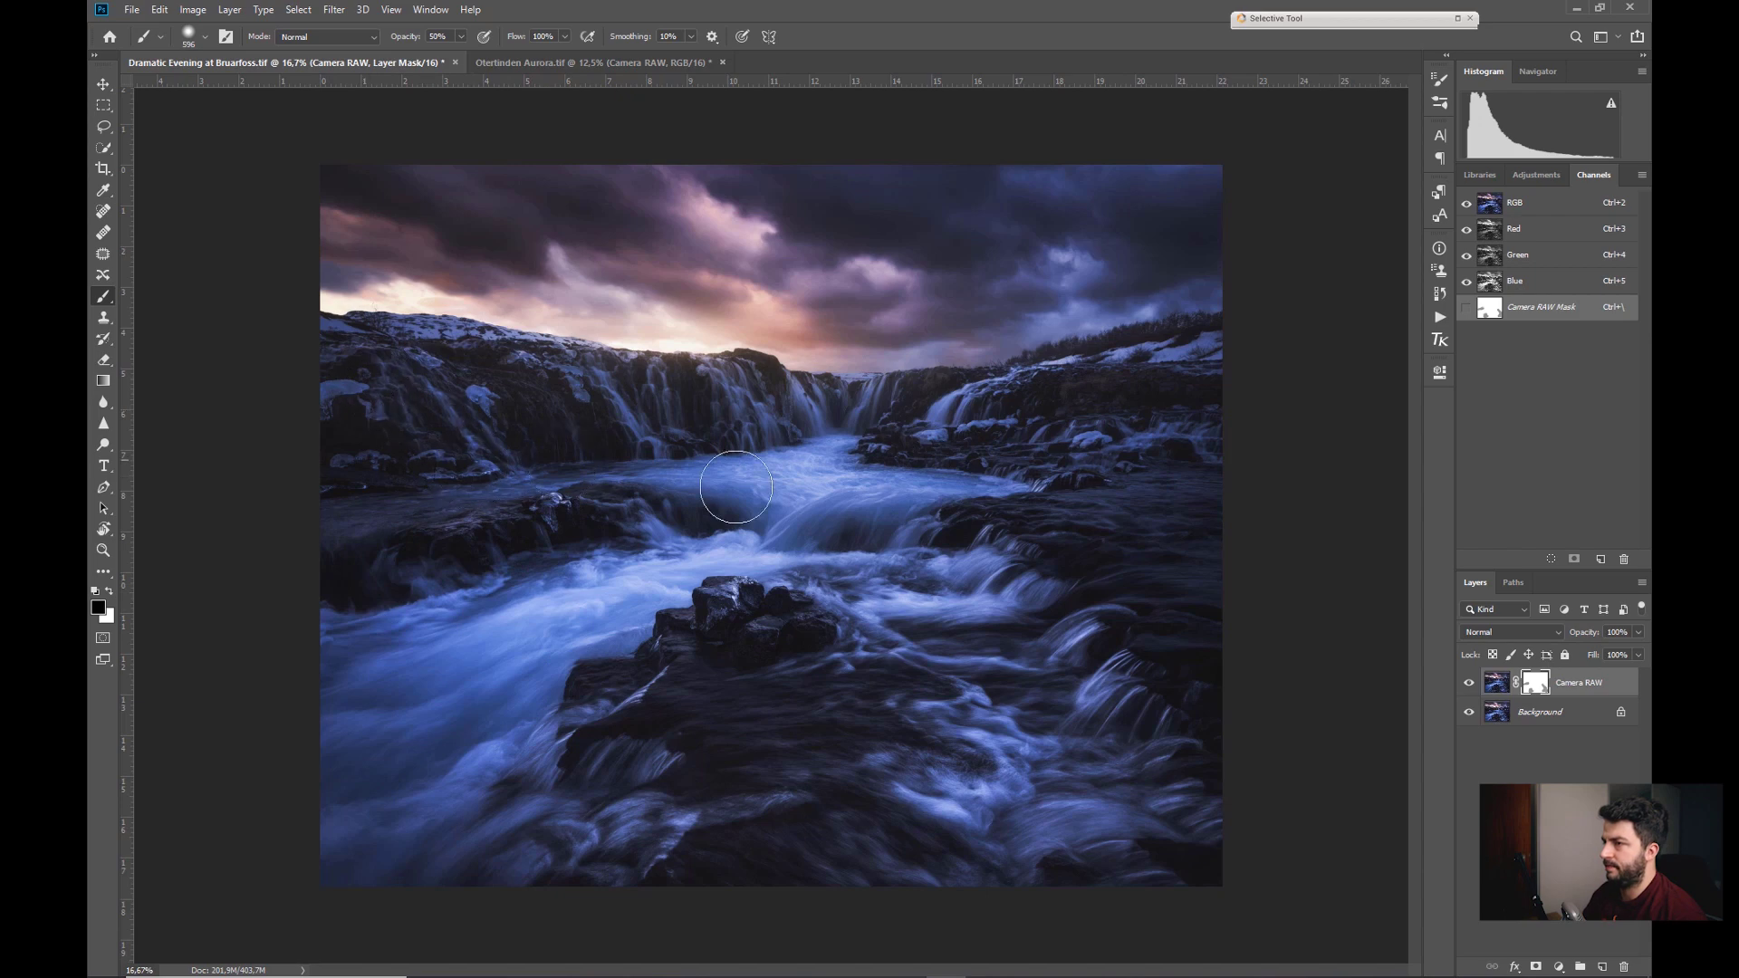
{"action": "key", "text": "z"}
{"action": "left_click", "coordinate": [779, 460], "text": "alt"}
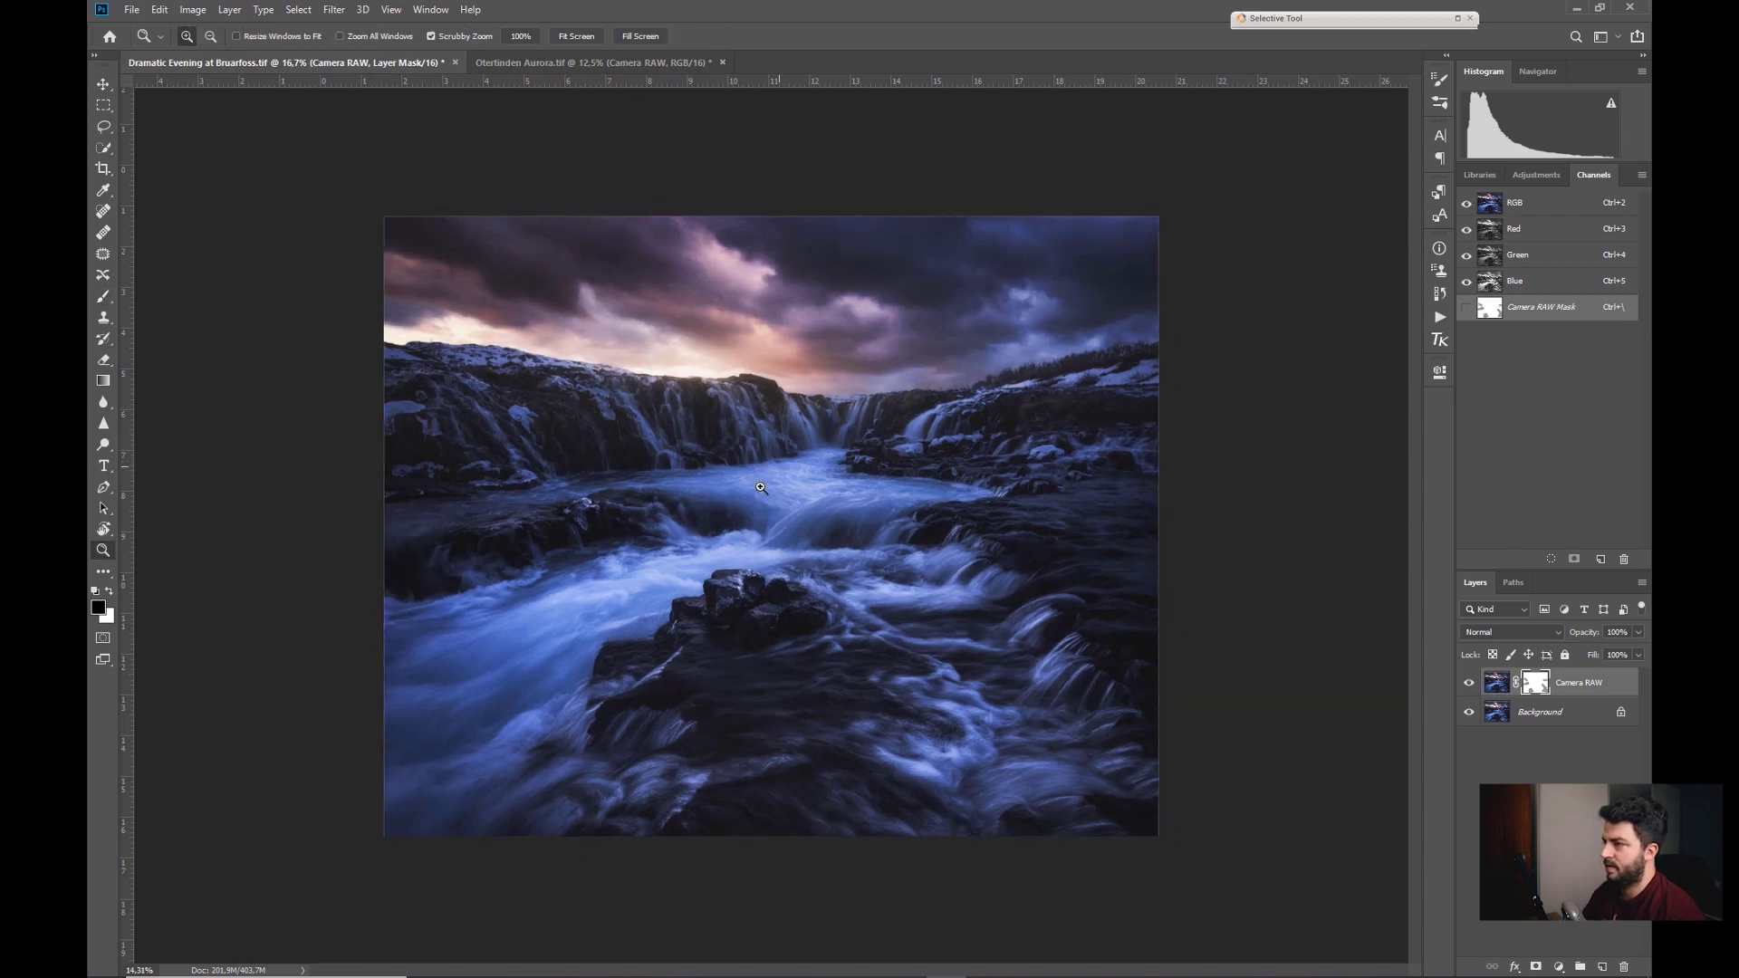